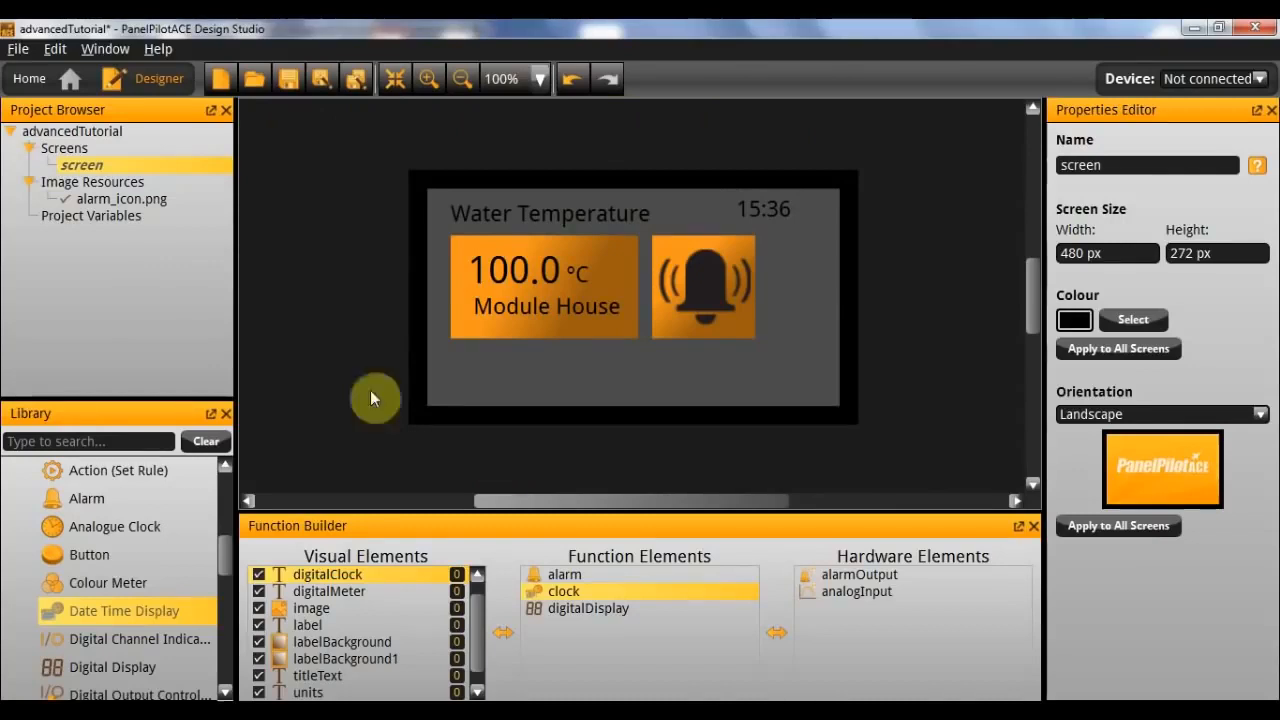
# Add a new screen to the project and name it Settings.
pyautogui.rightClick(114, 149)
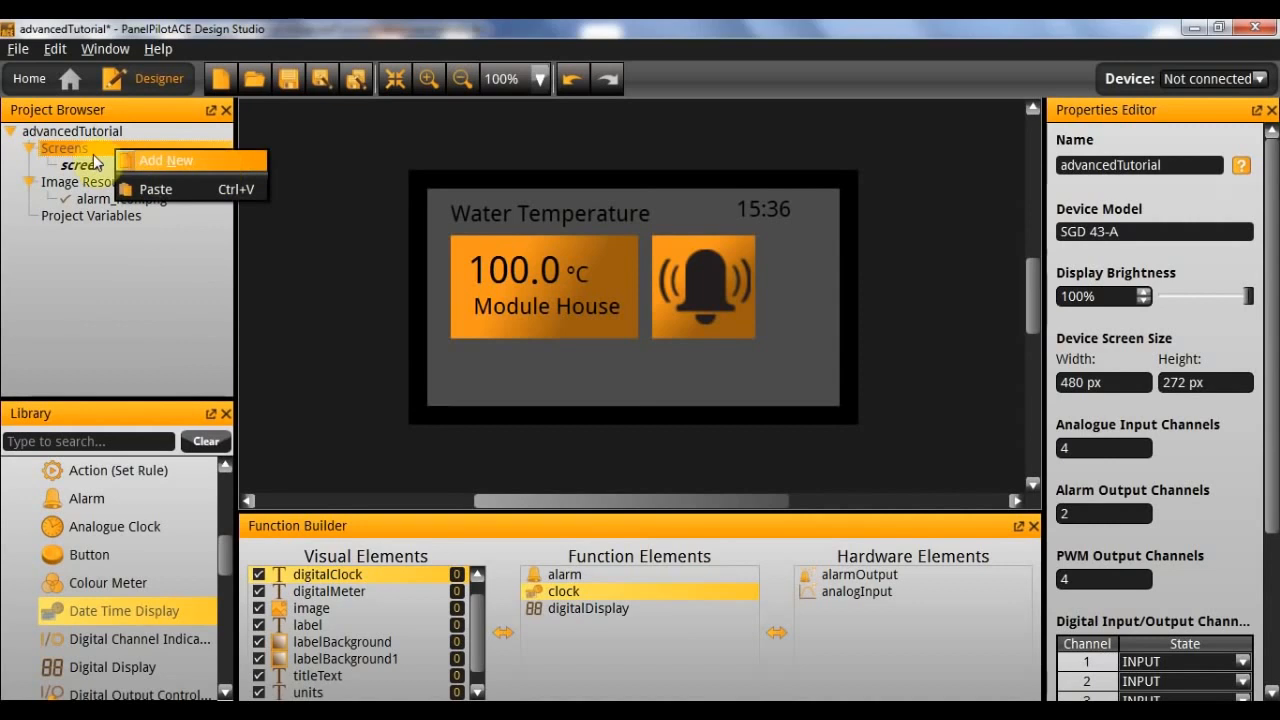
pyautogui.click(177, 159)
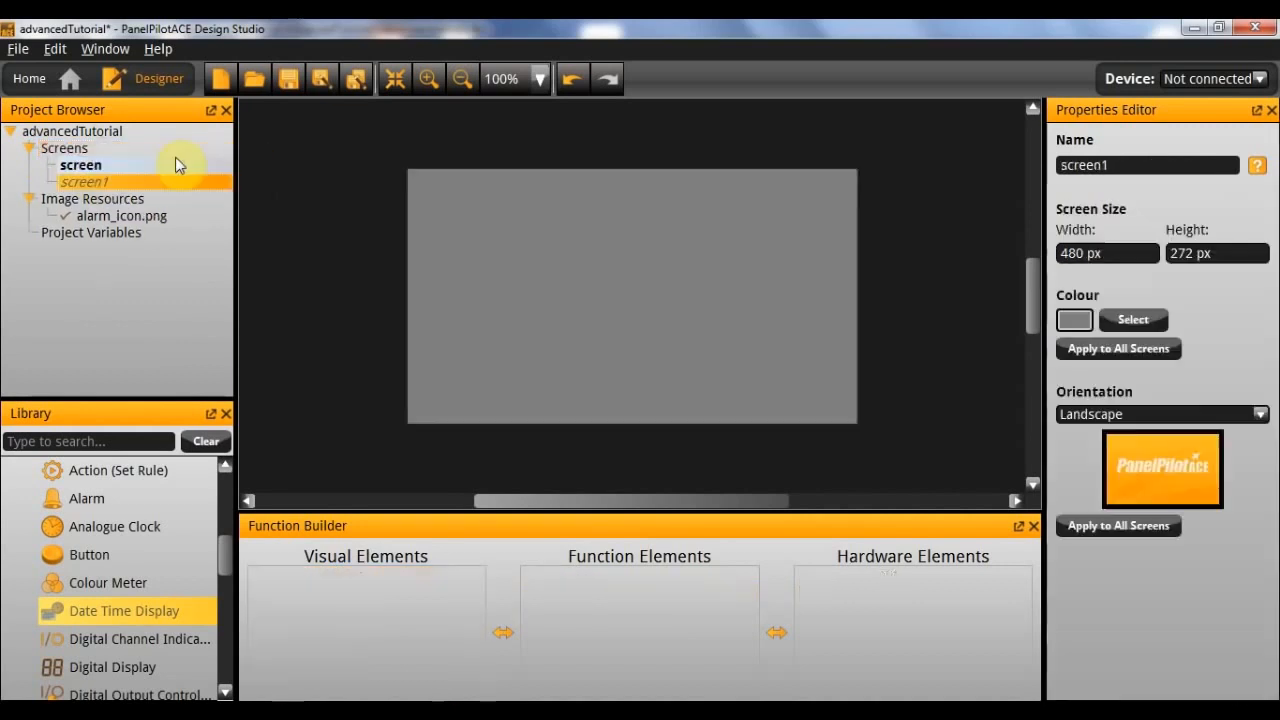
pyautogui.click(119, 180)
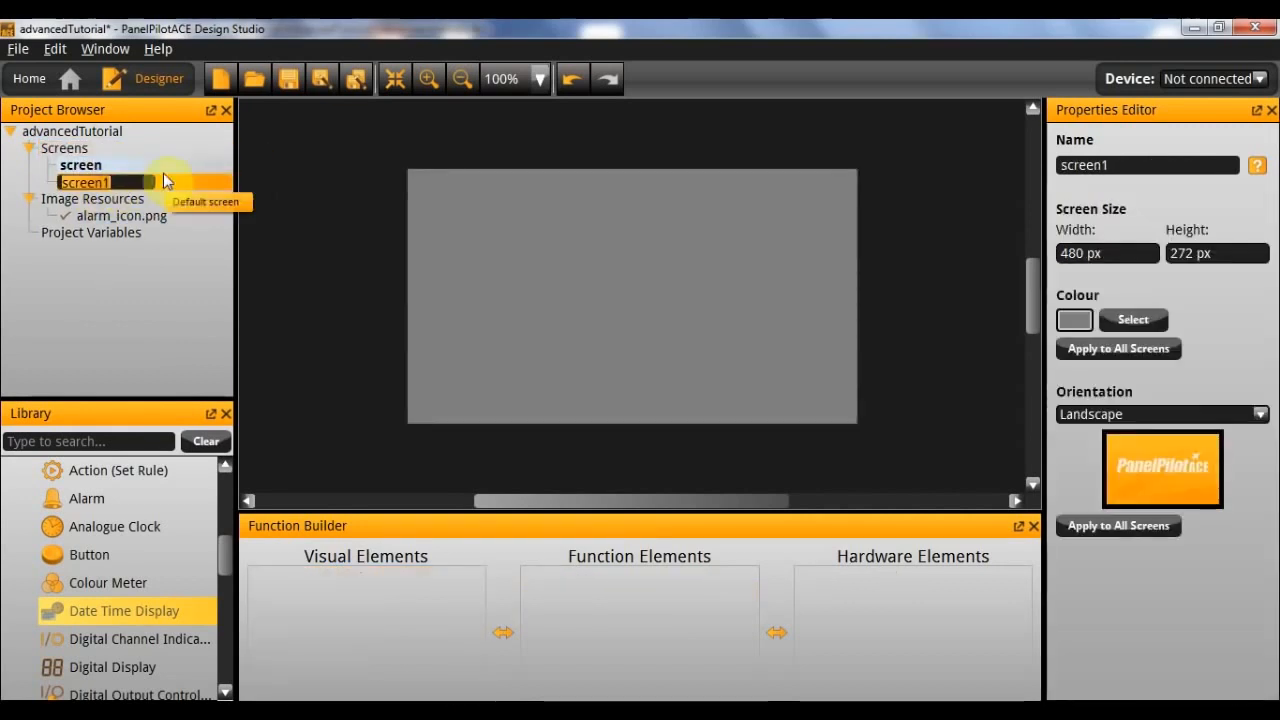
pyautogui.write('Settings')
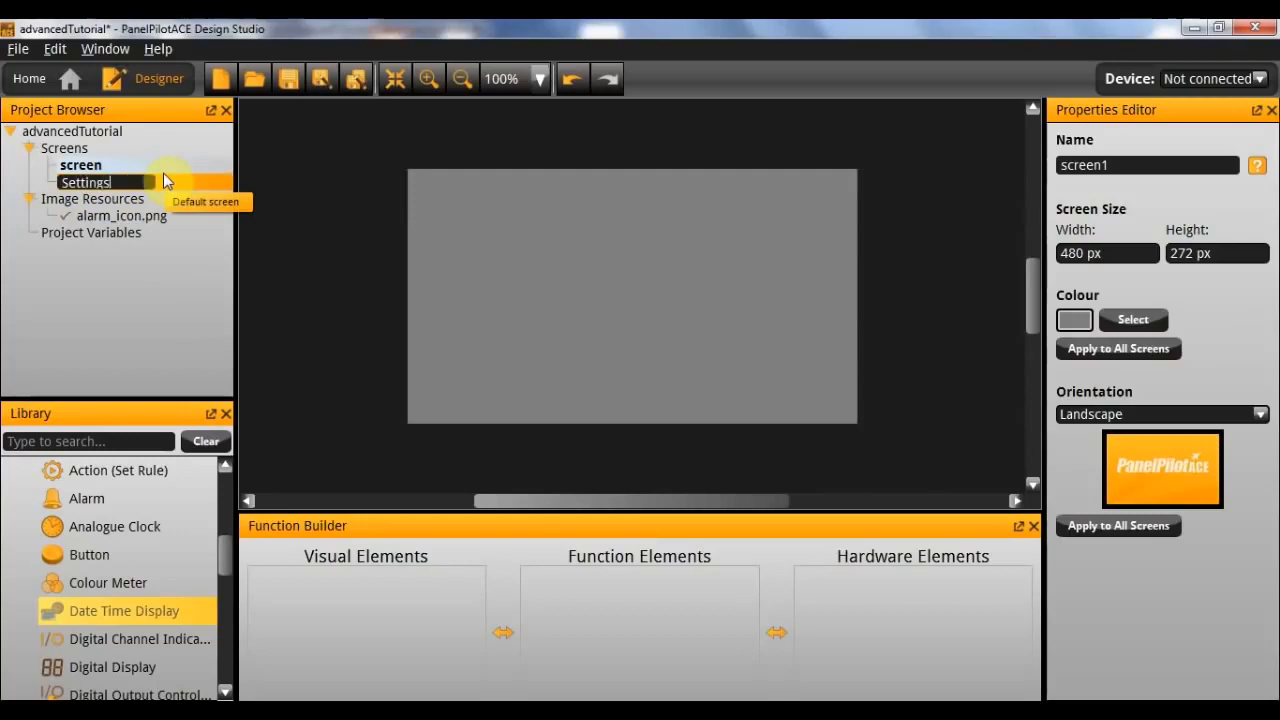
pyautogui.press('Return')
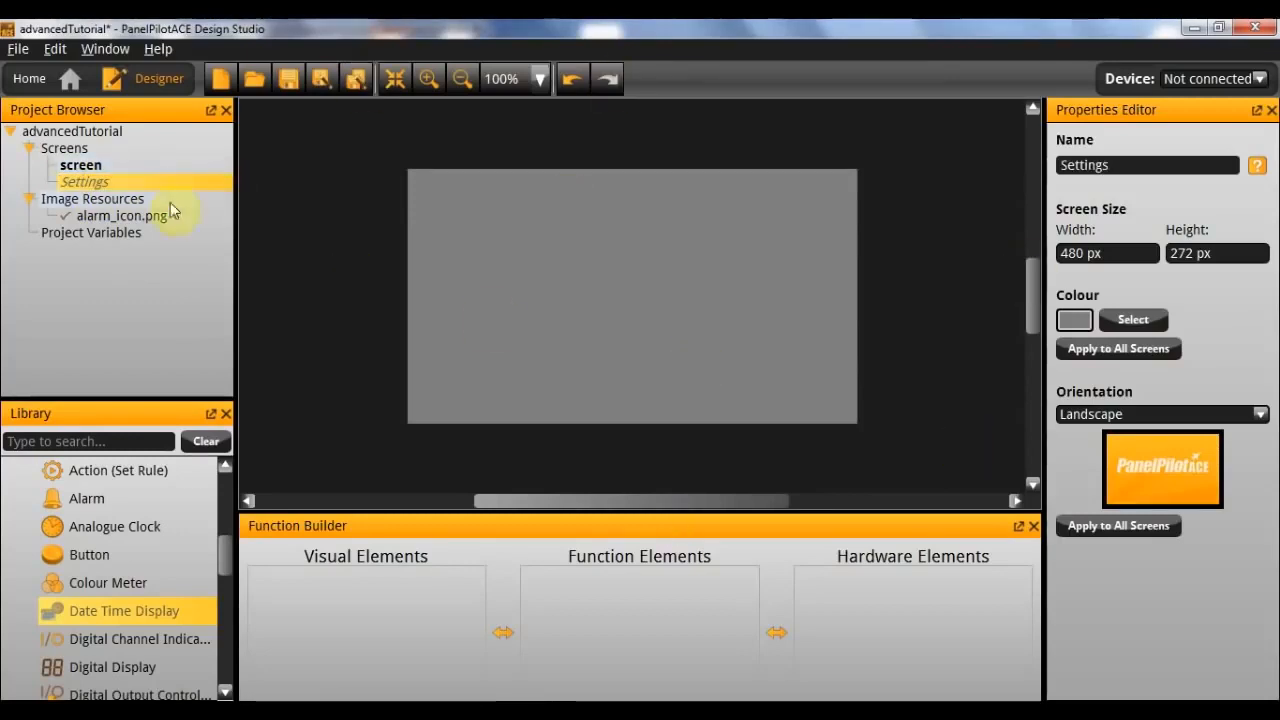
# Copy the grey background rectangle from the main screen onto the Settings screen.
pyautogui.click(112, 166)
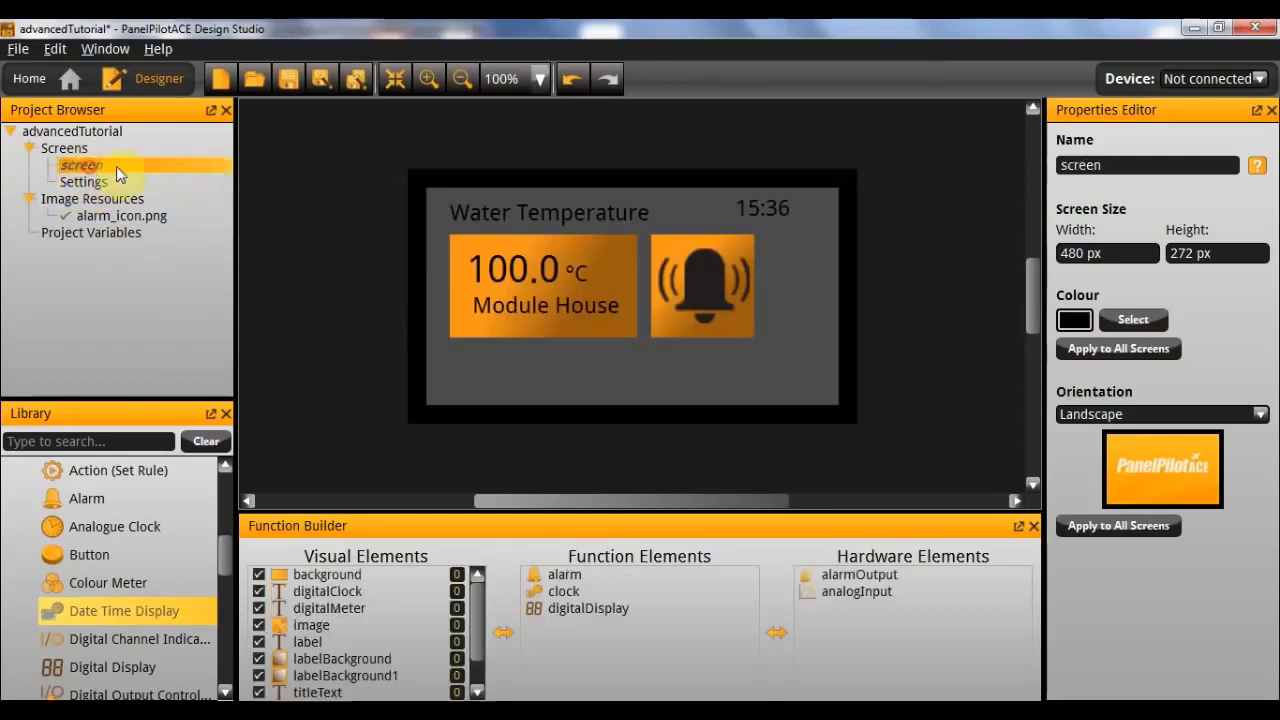
pyautogui.click(477, 384)
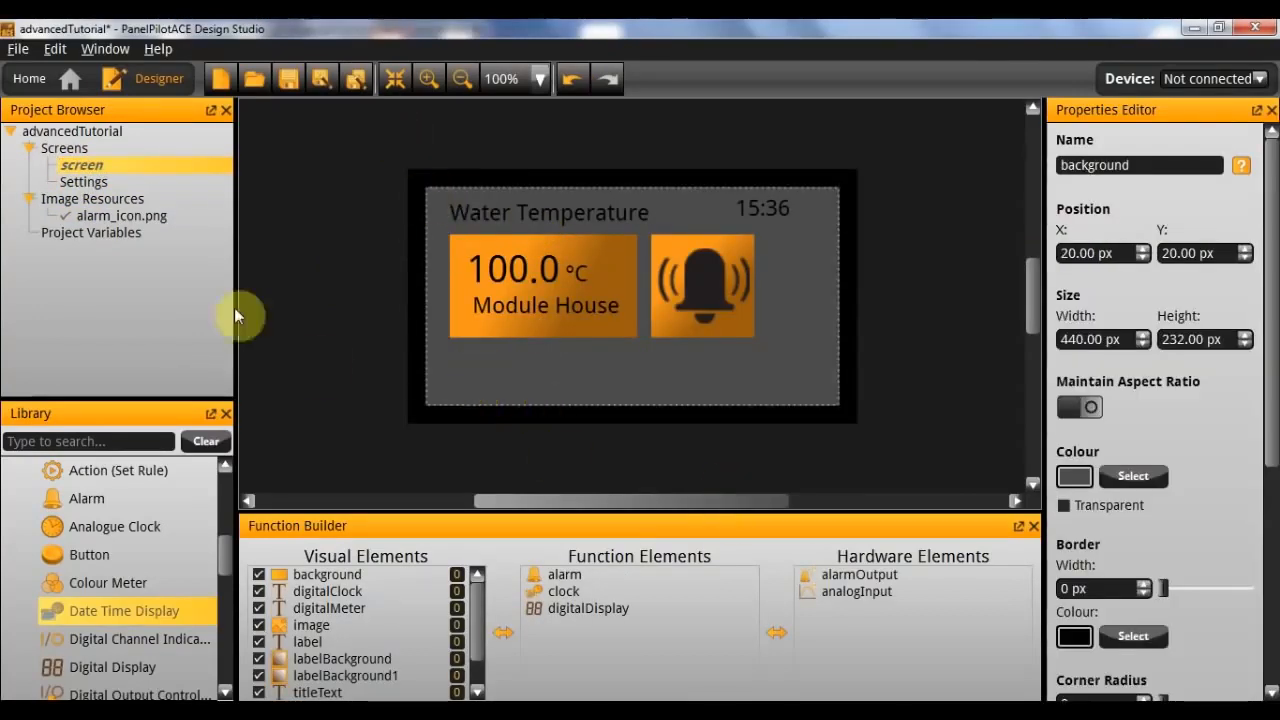
pyautogui.click(137, 182)
pyautogui.click(634, 354)
pyautogui.click(560, 416)
# Set the Settings screen's colour to black.
pyautogui.click(1133, 319)
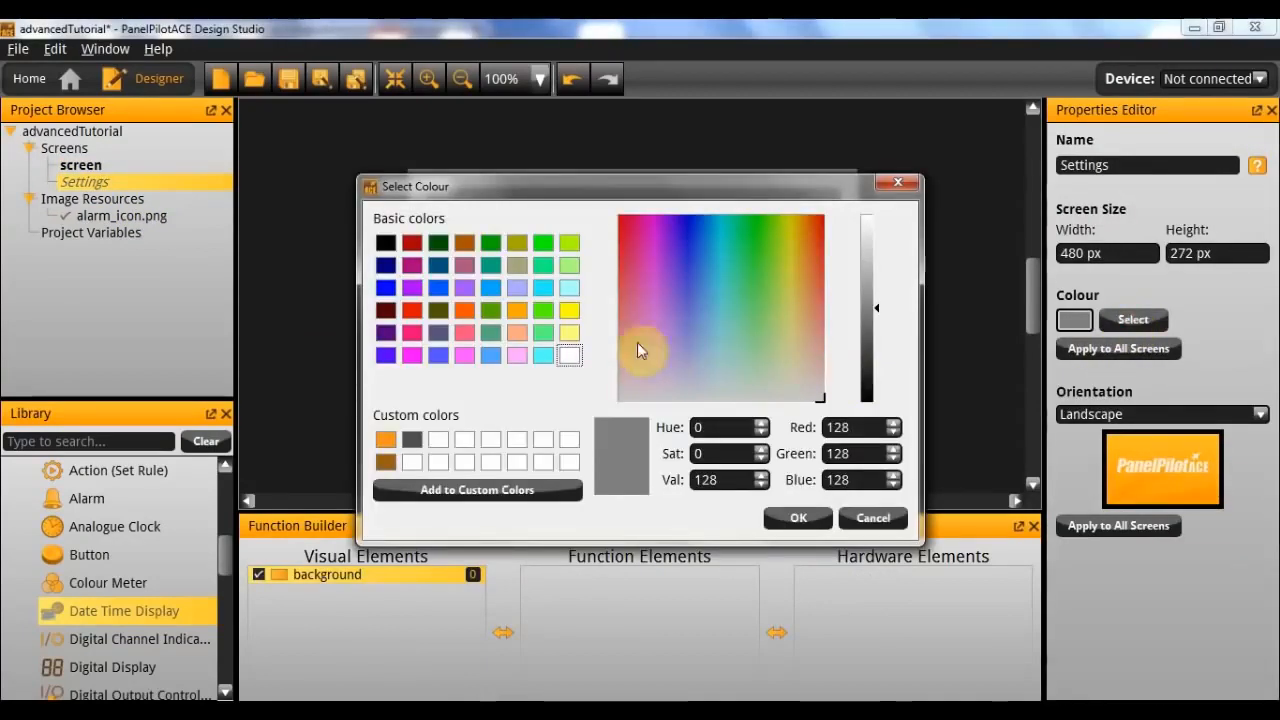
pyautogui.click(385, 242)
pyautogui.click(782, 517)
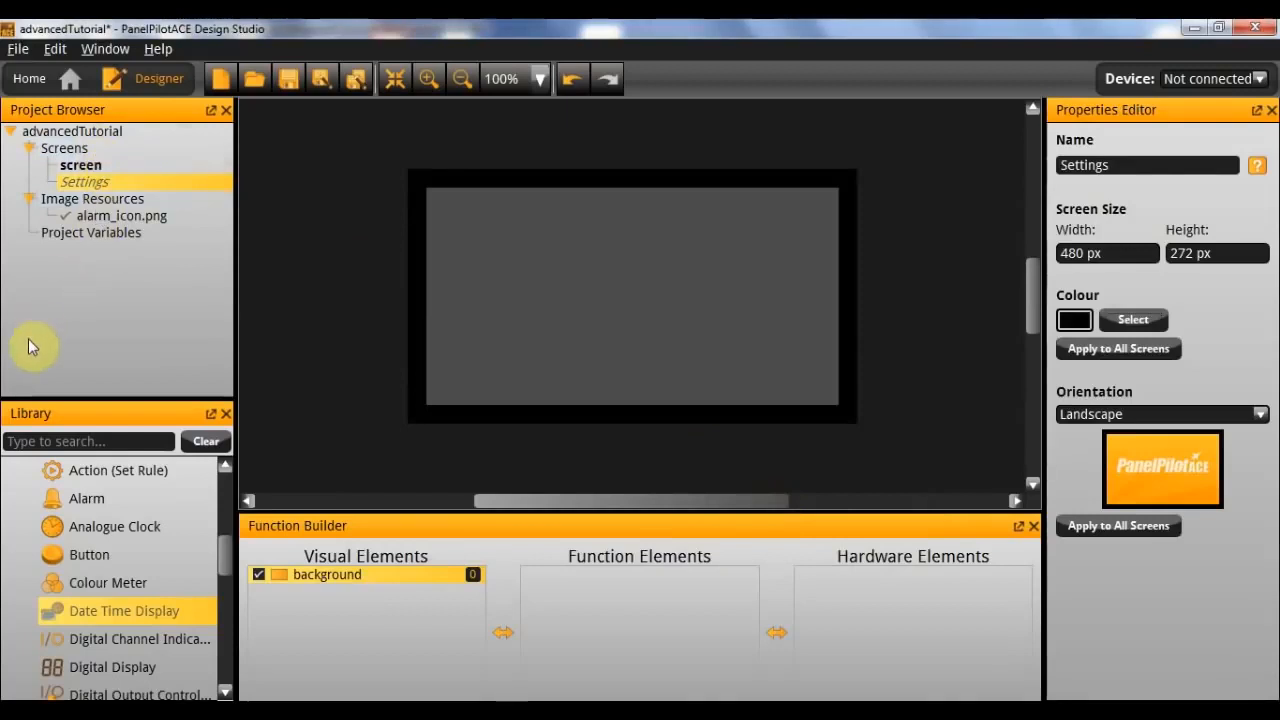
# Copy the Water Temperature title from the main screen onto the Settings screen and change its text to Settings.
pyautogui.click(133, 167)
pyautogui.click(564, 211)
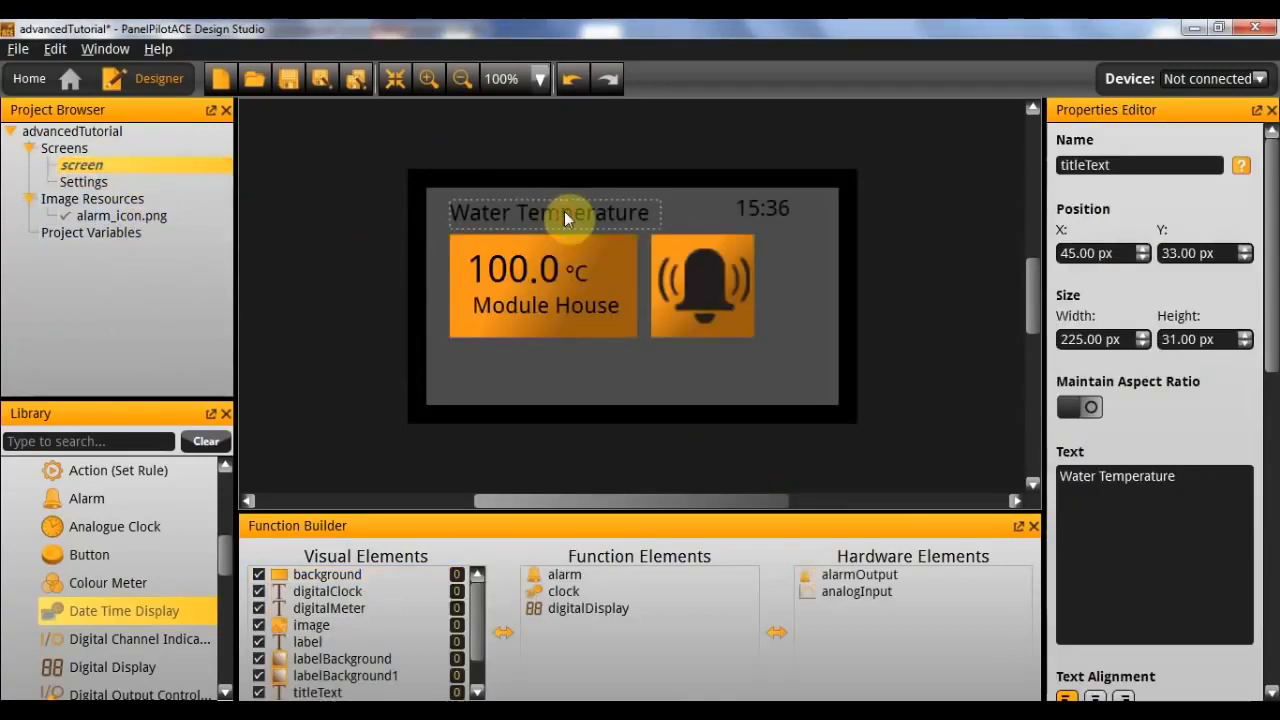
pyautogui.click(160, 182)
pyautogui.click(488, 234)
pyautogui.hotkey('ctrl', 'v')
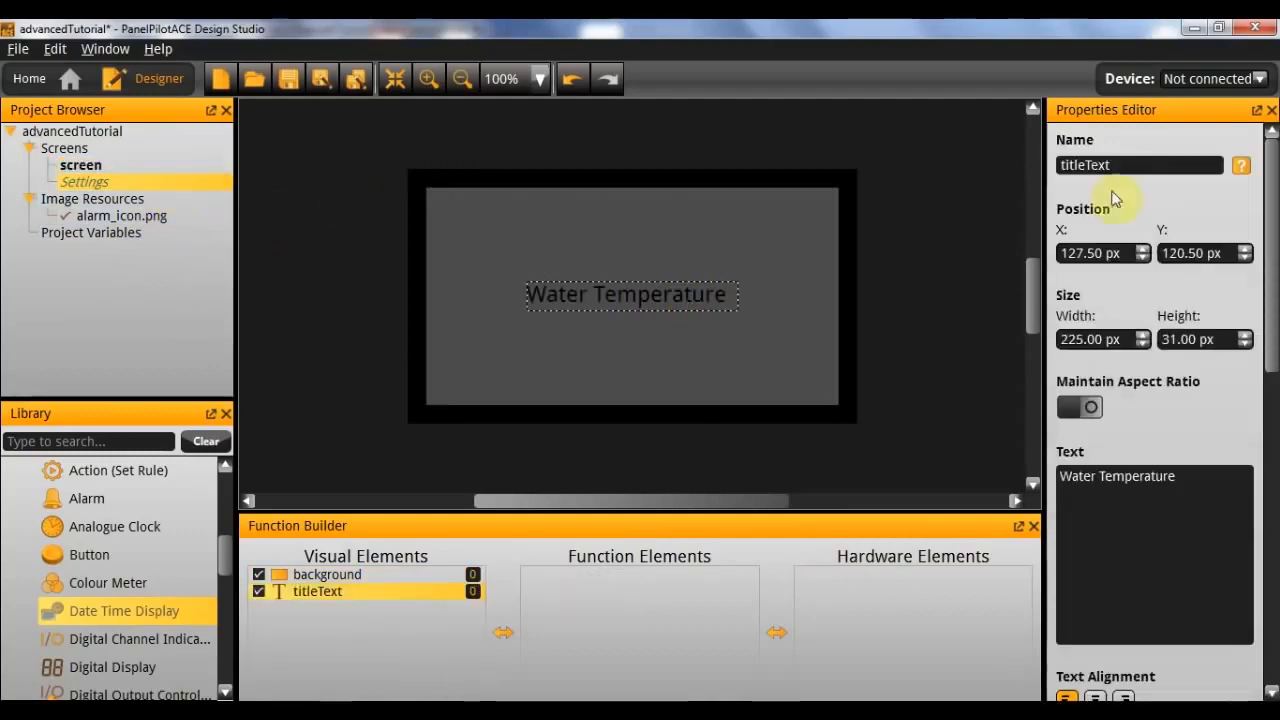
pyautogui.moveTo(1189, 484); pyautogui.dragTo(994, 379)
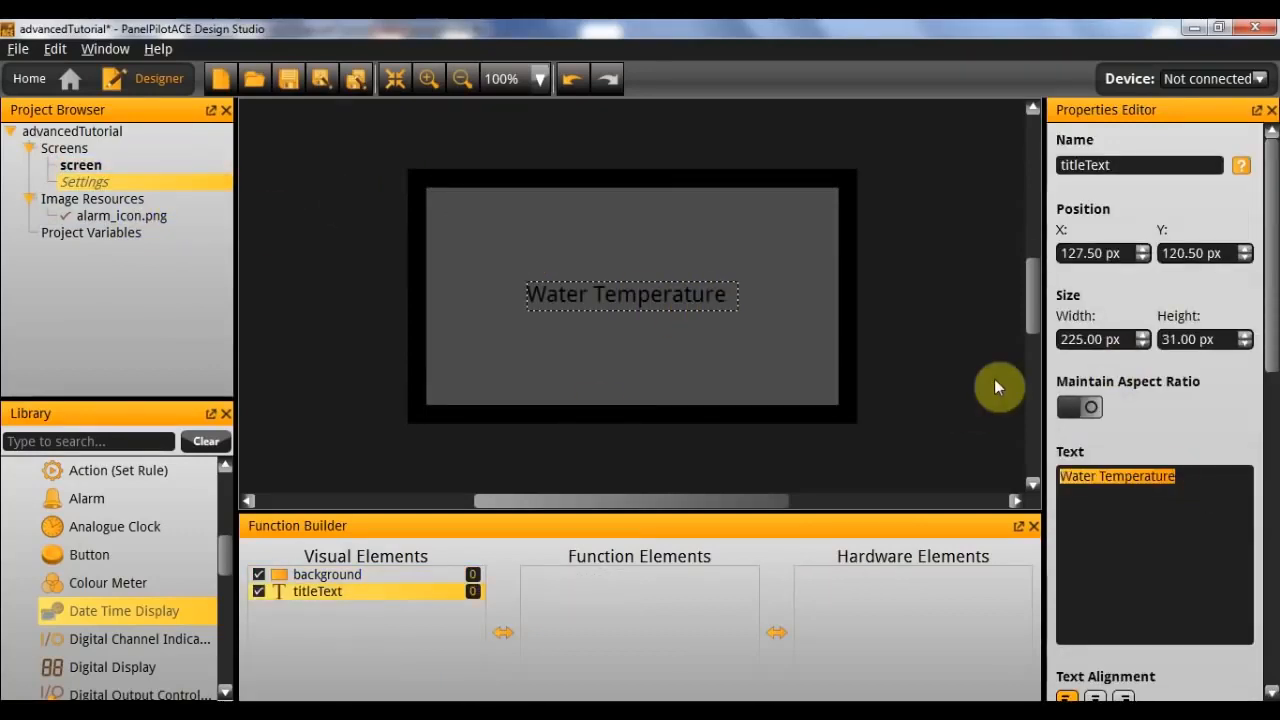
pyautogui.write('Settings')
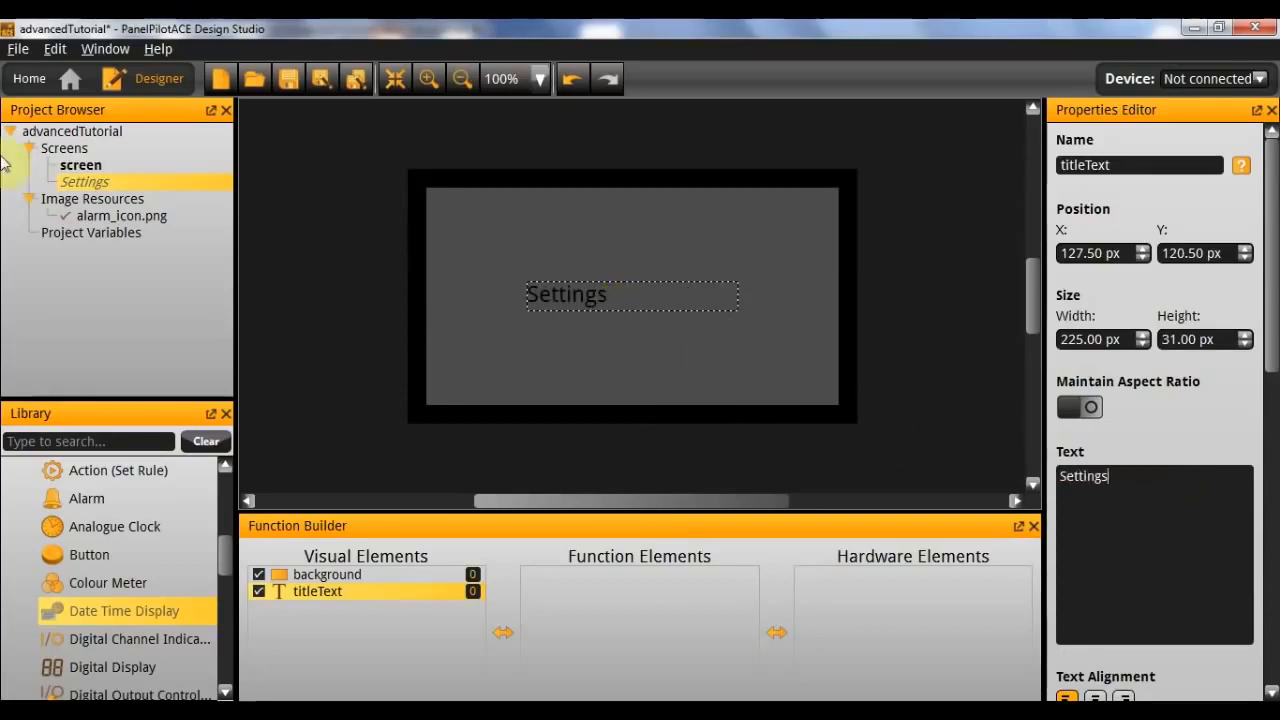
# Match the Settings title's position to the main screen's title by setting X to 45 px and Y to 33 px.
pyautogui.click(78, 165)
pyautogui.click(519, 215)
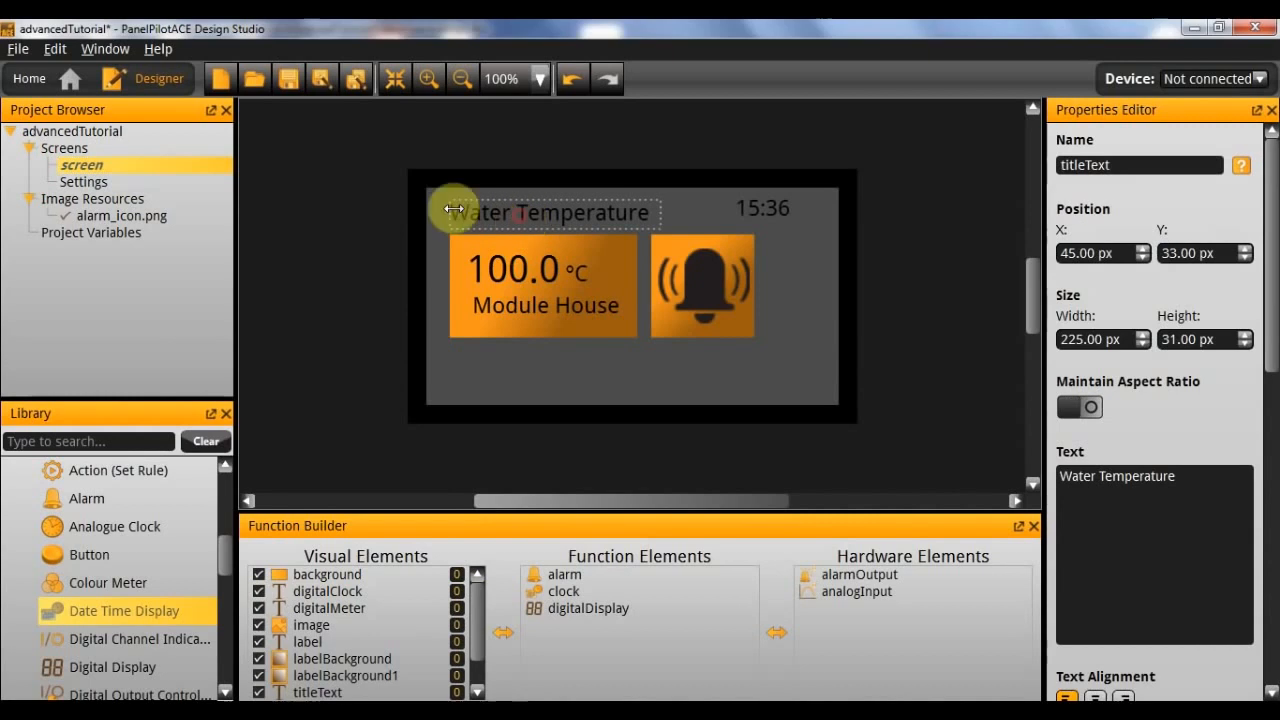
pyautogui.click(100, 184)
pyautogui.click(582, 294)
pyautogui.click(1097, 253)
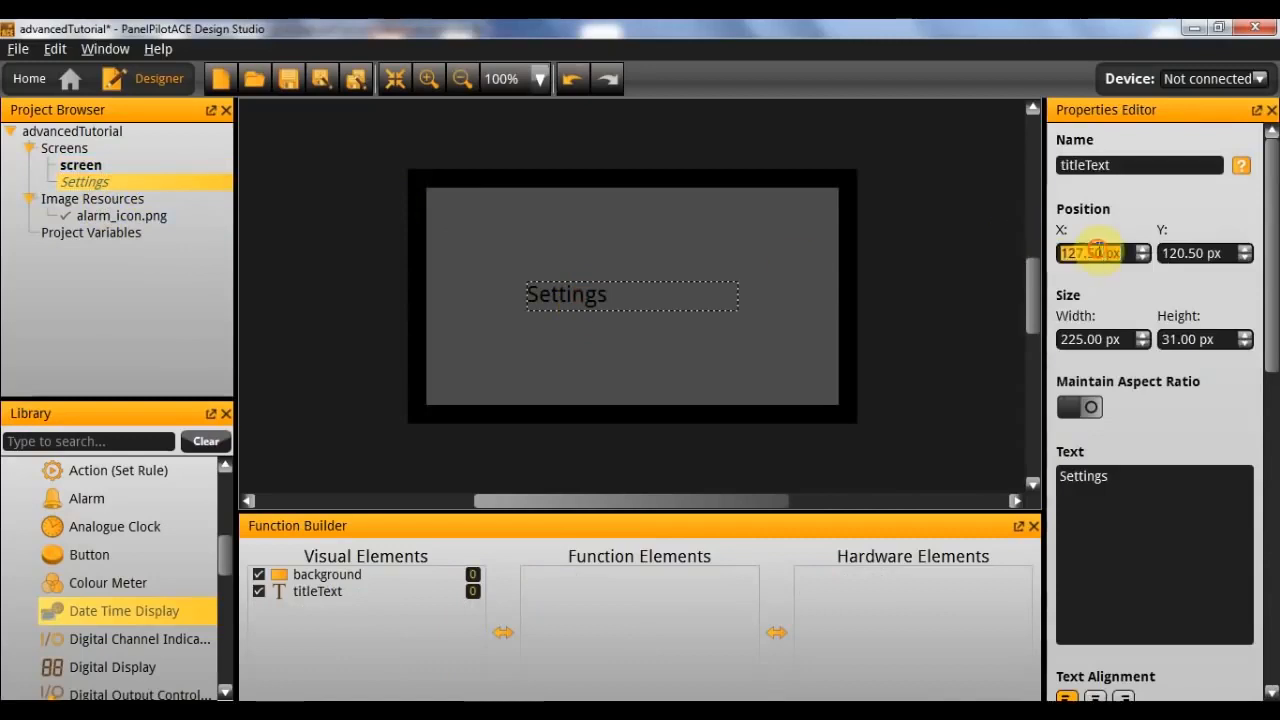
pyautogui.write('45')
pyautogui.press('Tab')
pyautogui.write('33')
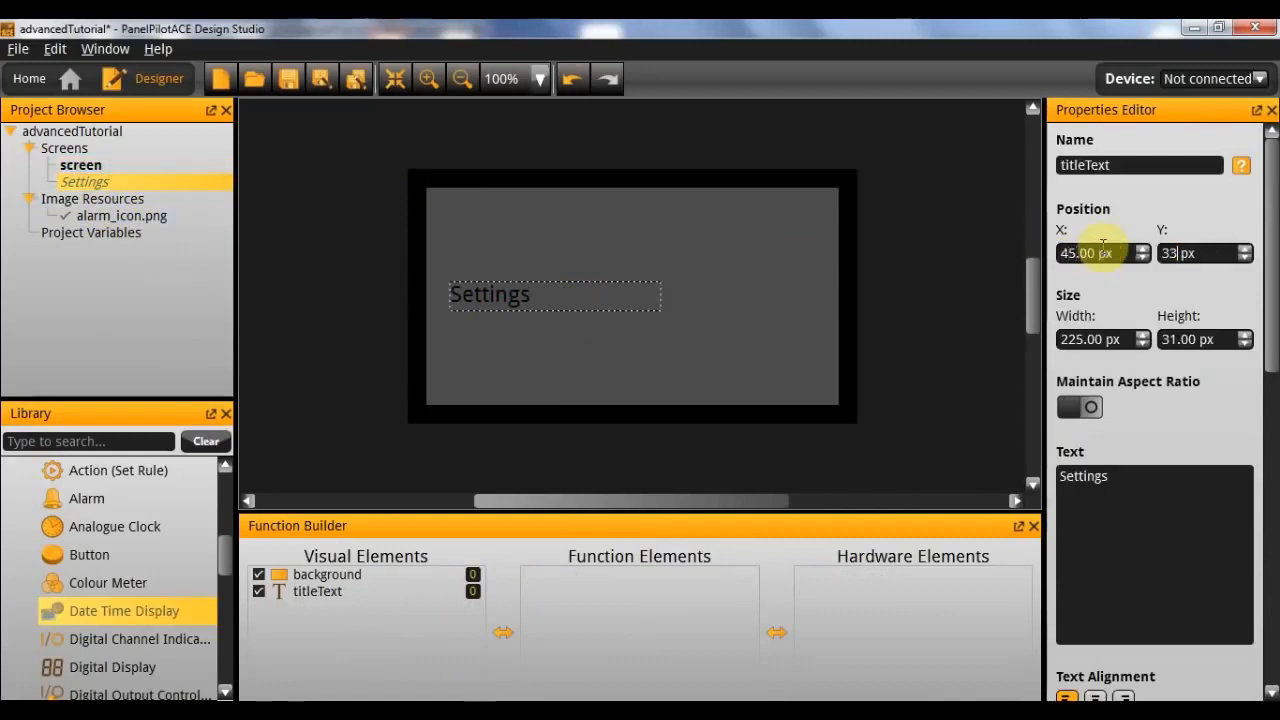
pyautogui.press('Return')
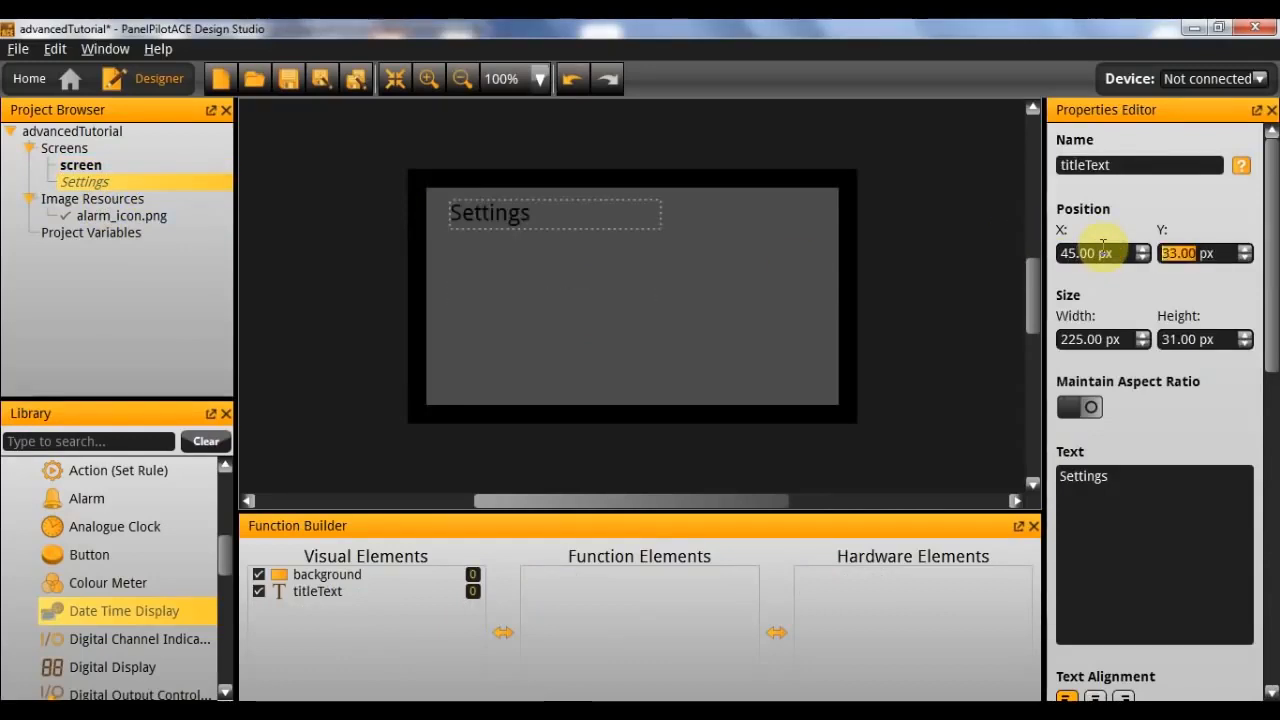
pyautogui.click(484, 286)
# Copy the digitalClock text and the digitalDisplay function from the main screen onto the Settings screen.
pyautogui.click(66, 165)
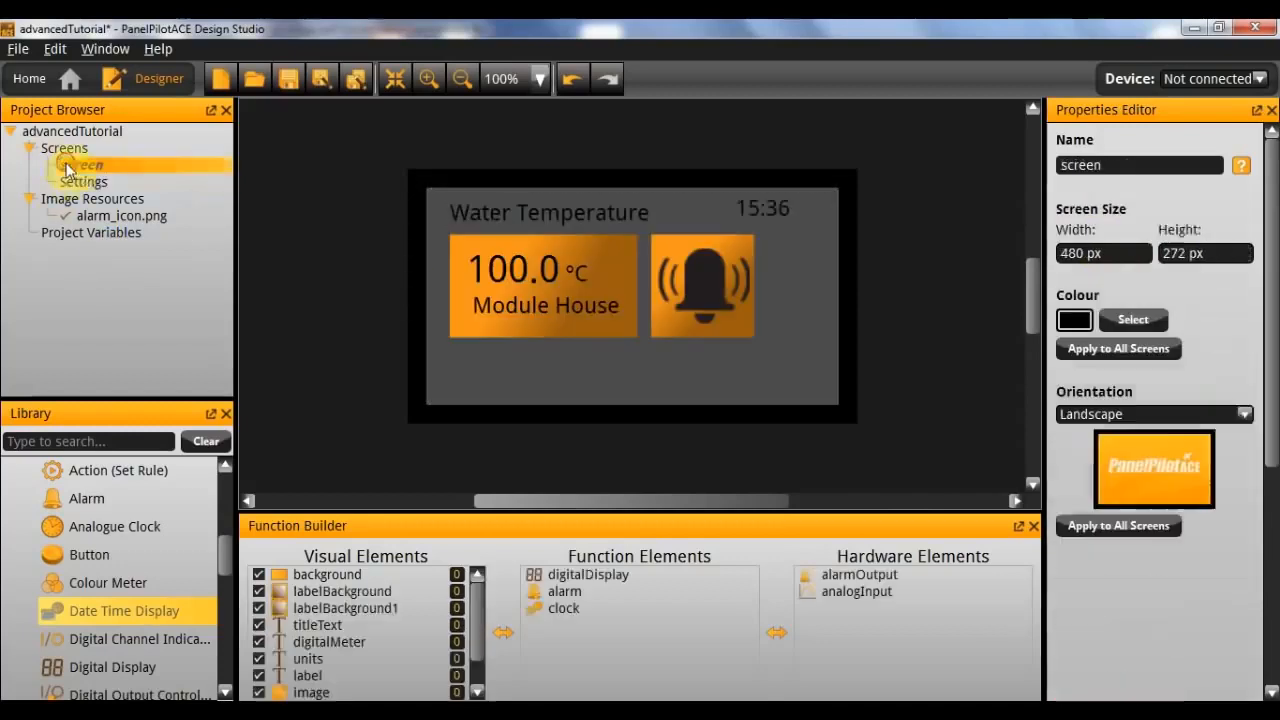
pyautogui.click(766, 209)
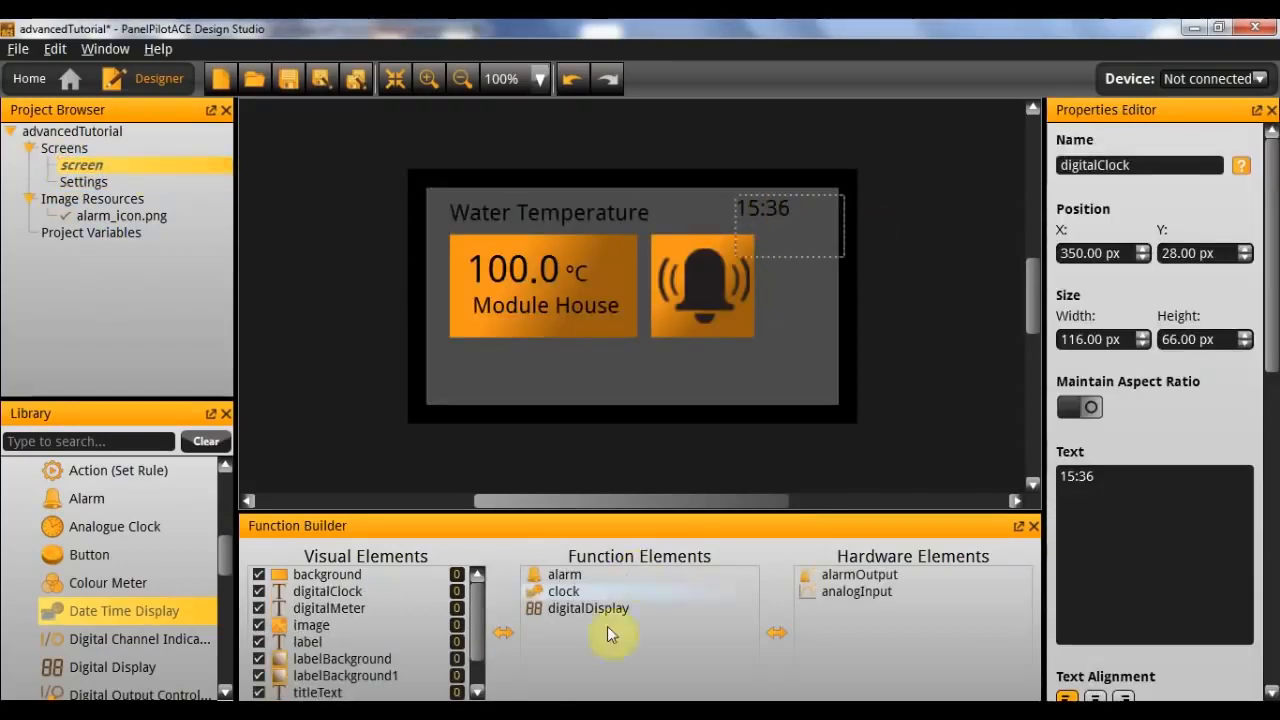
pyautogui.scroll(-1, 380, 632)
pyautogui.scroll(1, 385, 615)
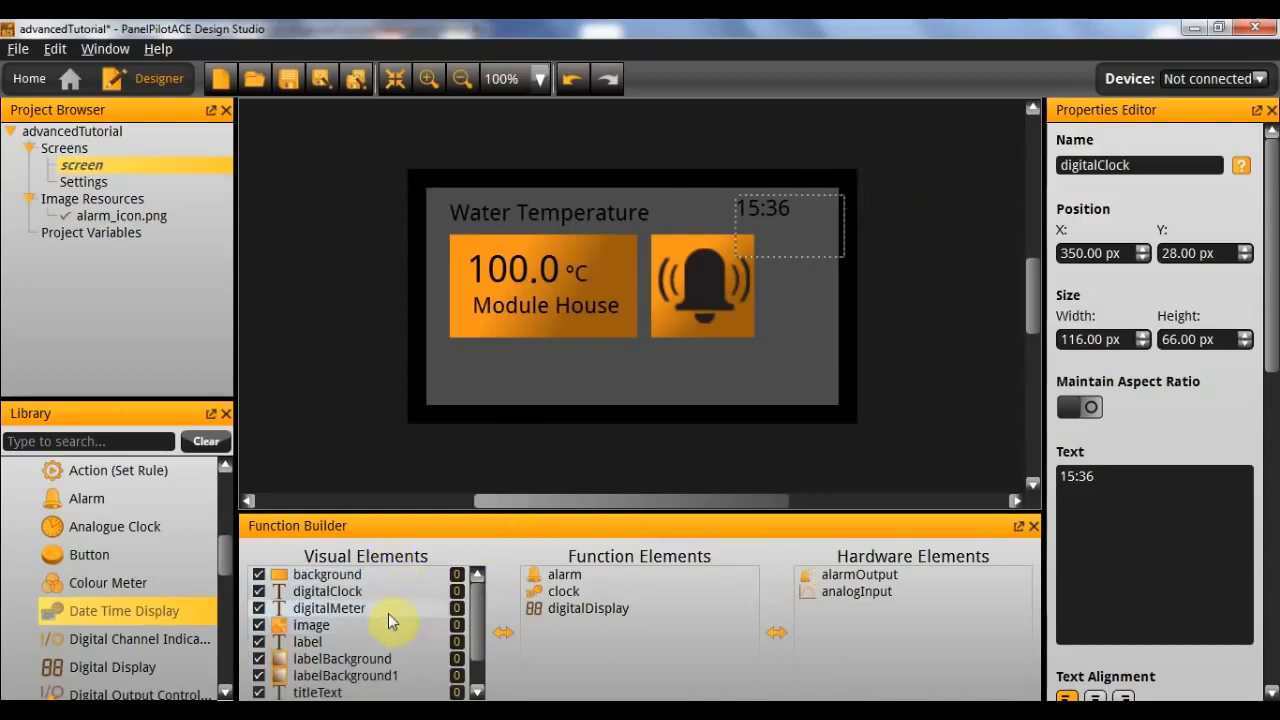
pyautogui.scroll(-1, 412, 658)
pyautogui.scroll(1, 395, 652)
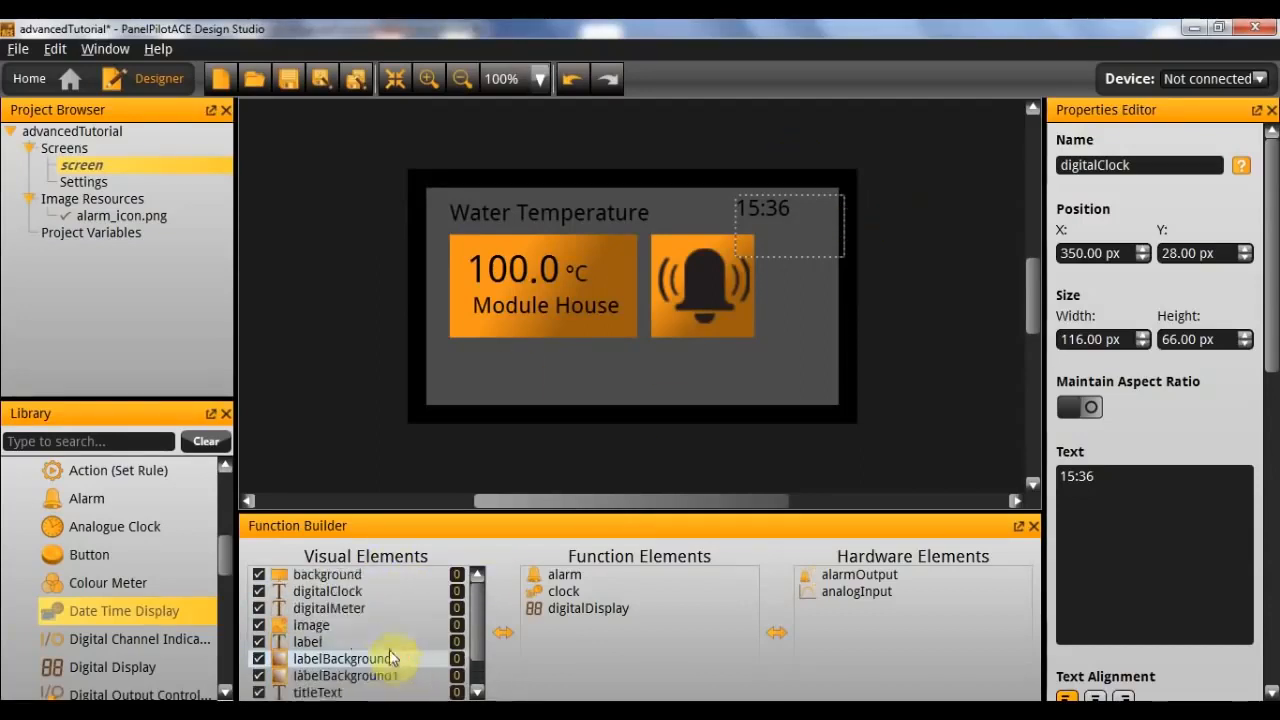
pyautogui.click(345, 590)
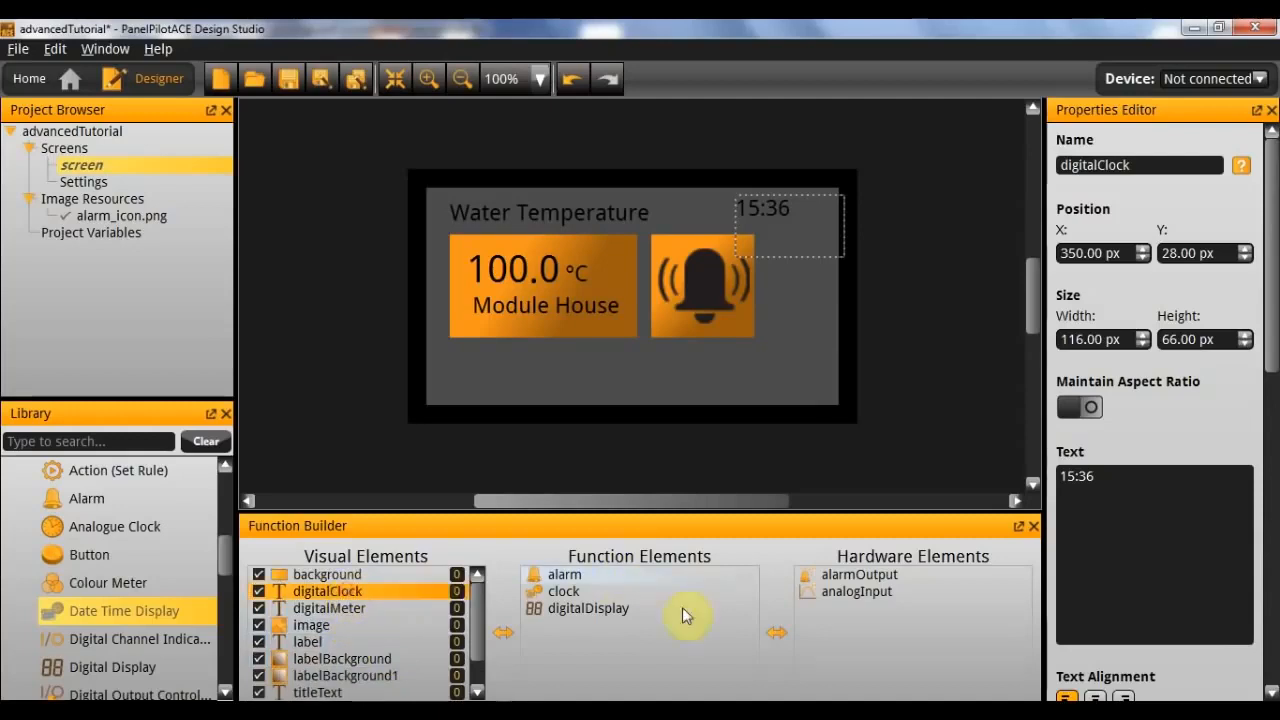
pyautogui.click(633, 609)
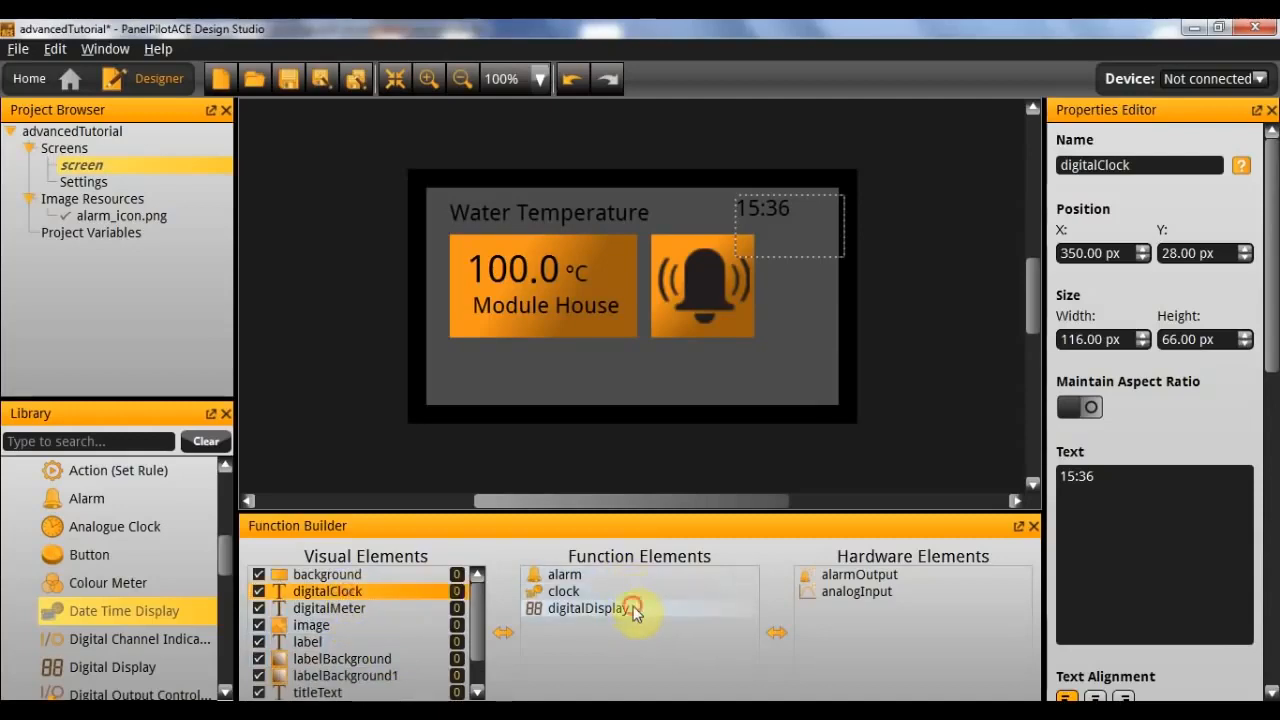
pyautogui.rightClick(624, 609)
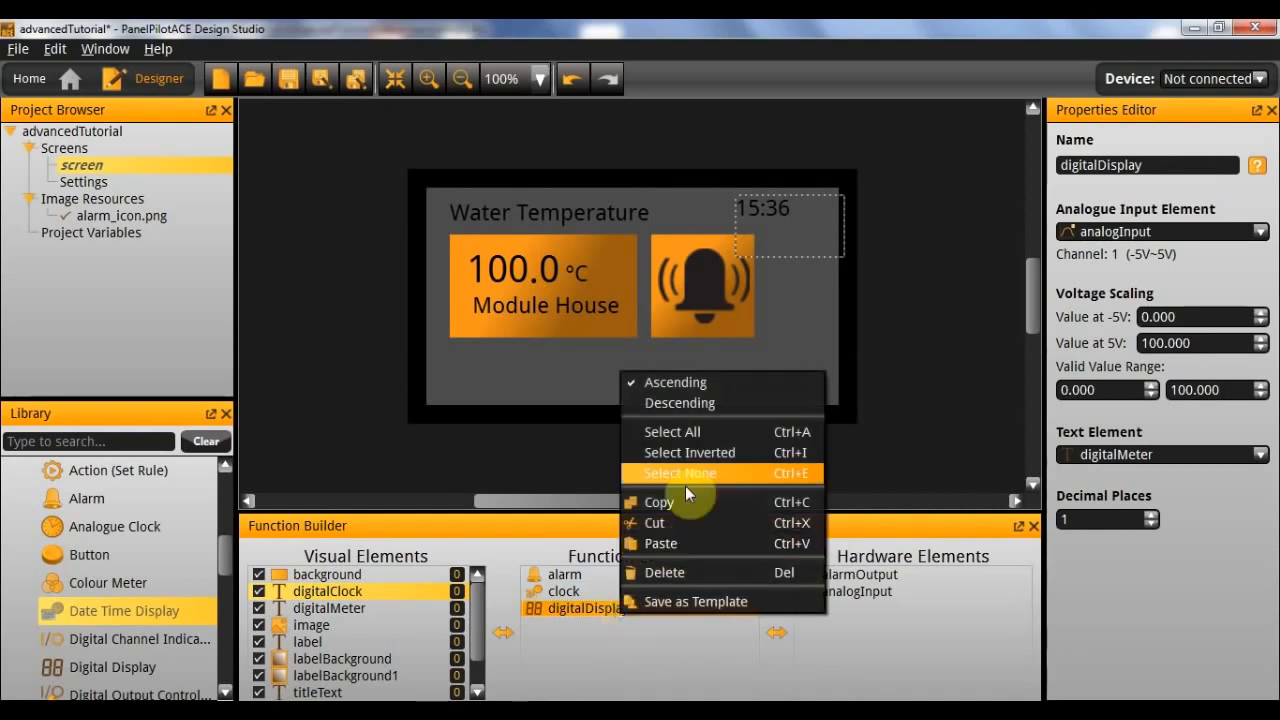
pyautogui.click(680, 501)
pyautogui.click(90, 182)
pyautogui.rightClick(645, 360)
pyautogui.click(693, 403)
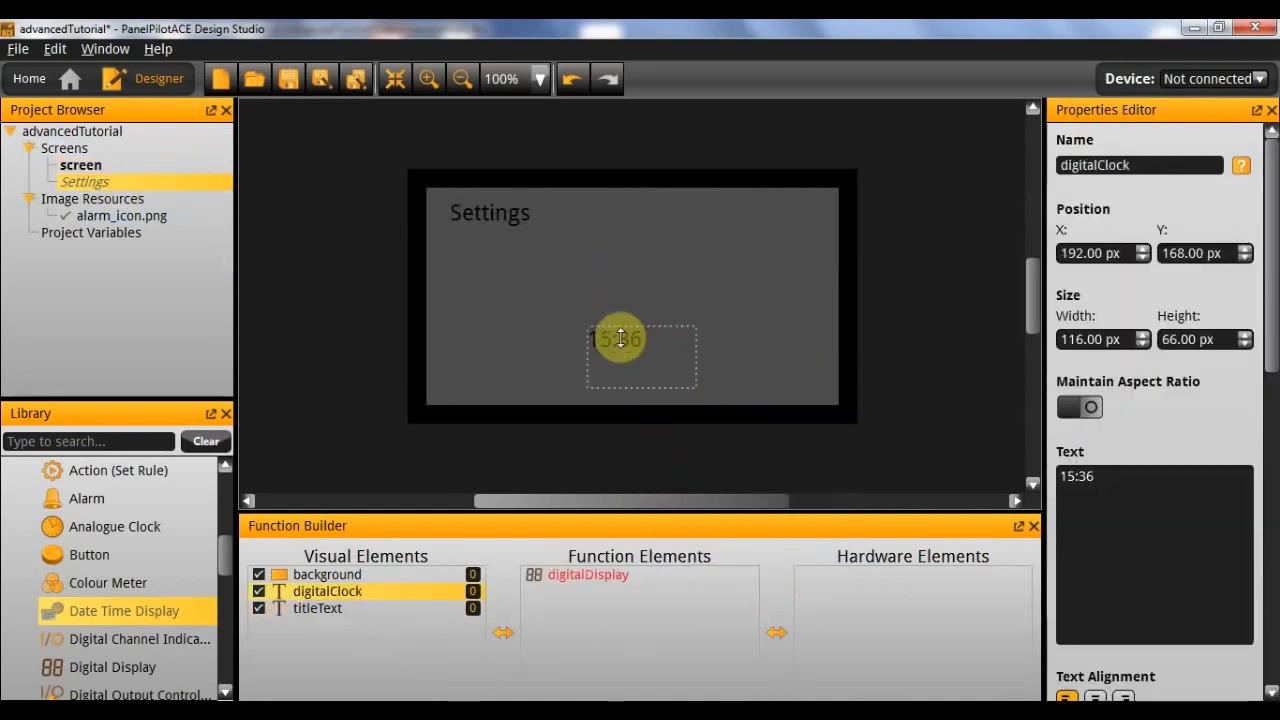
# Set the copied digitalDisplay function's text element to digitalClock and check its analogue input options.
pyautogui.click(590, 575)
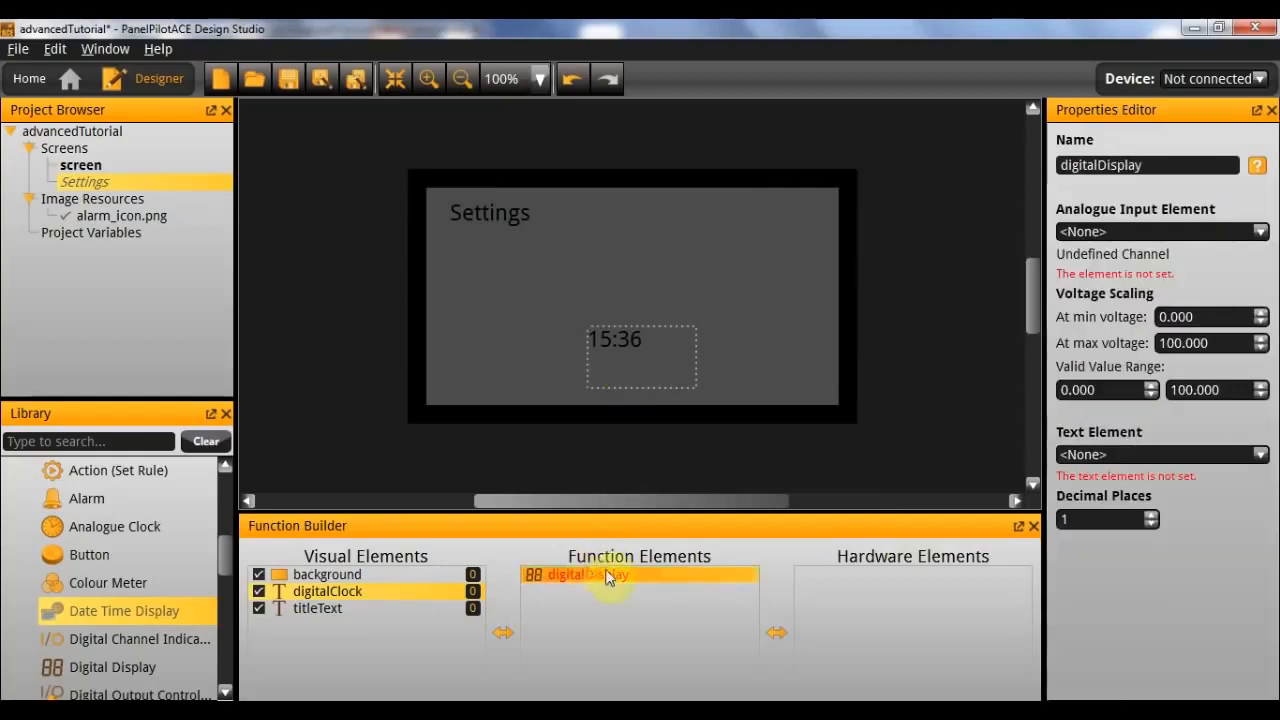
pyautogui.click(1173, 455)
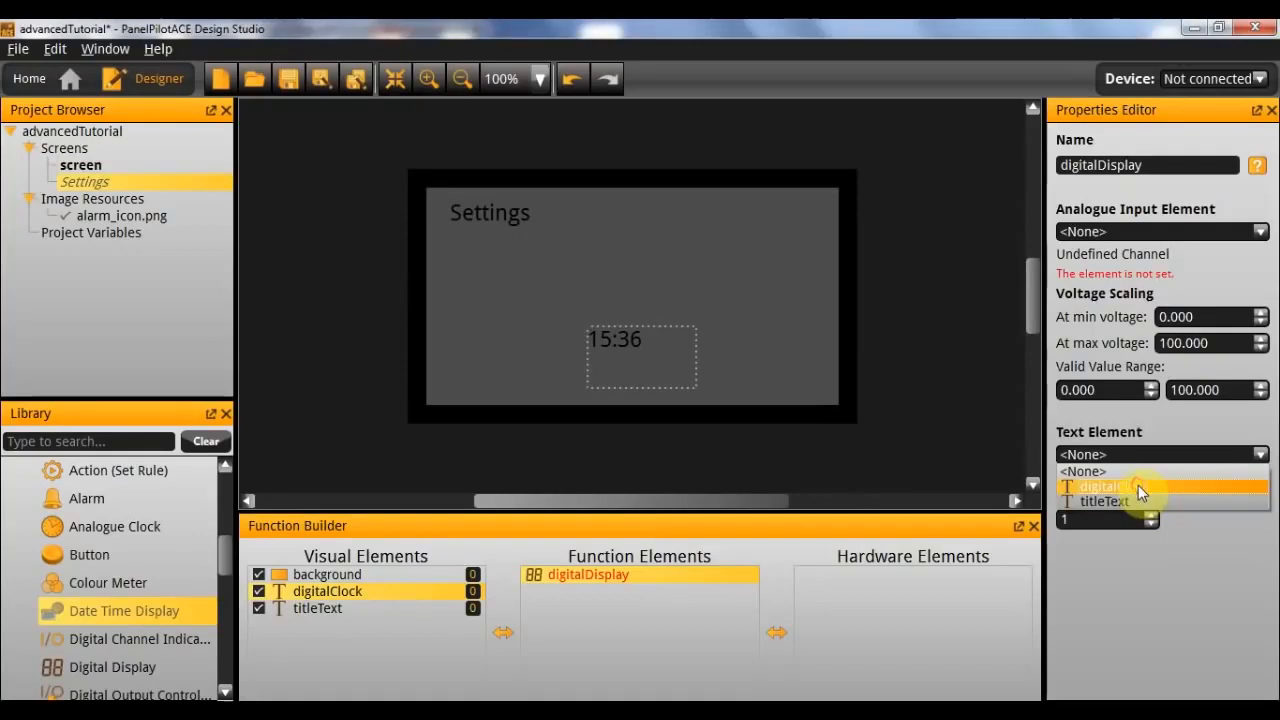
pyautogui.click(1137, 486)
pyautogui.click(1146, 228)
pyautogui.click(1146, 227)
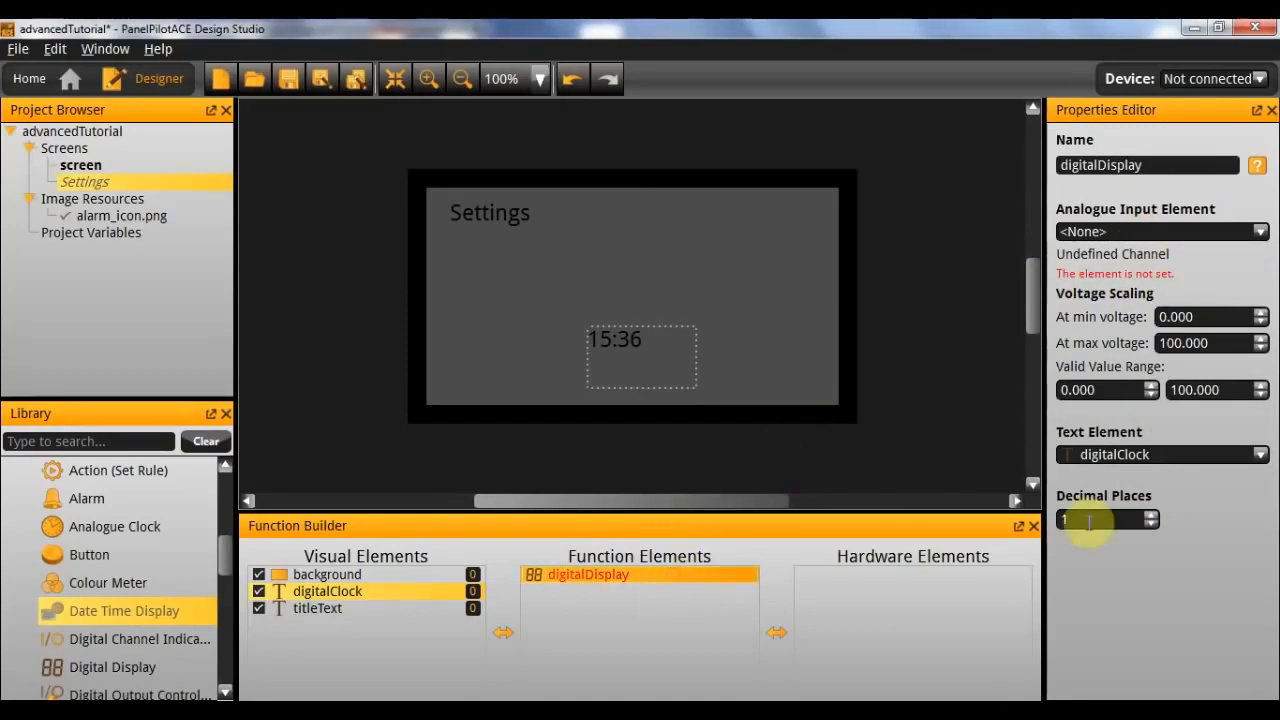
pyautogui.click(270, 310)
# Copy the clock function from the main screen to the Settings screen and set its text element to digitalClock.
pyautogui.click(110, 165)
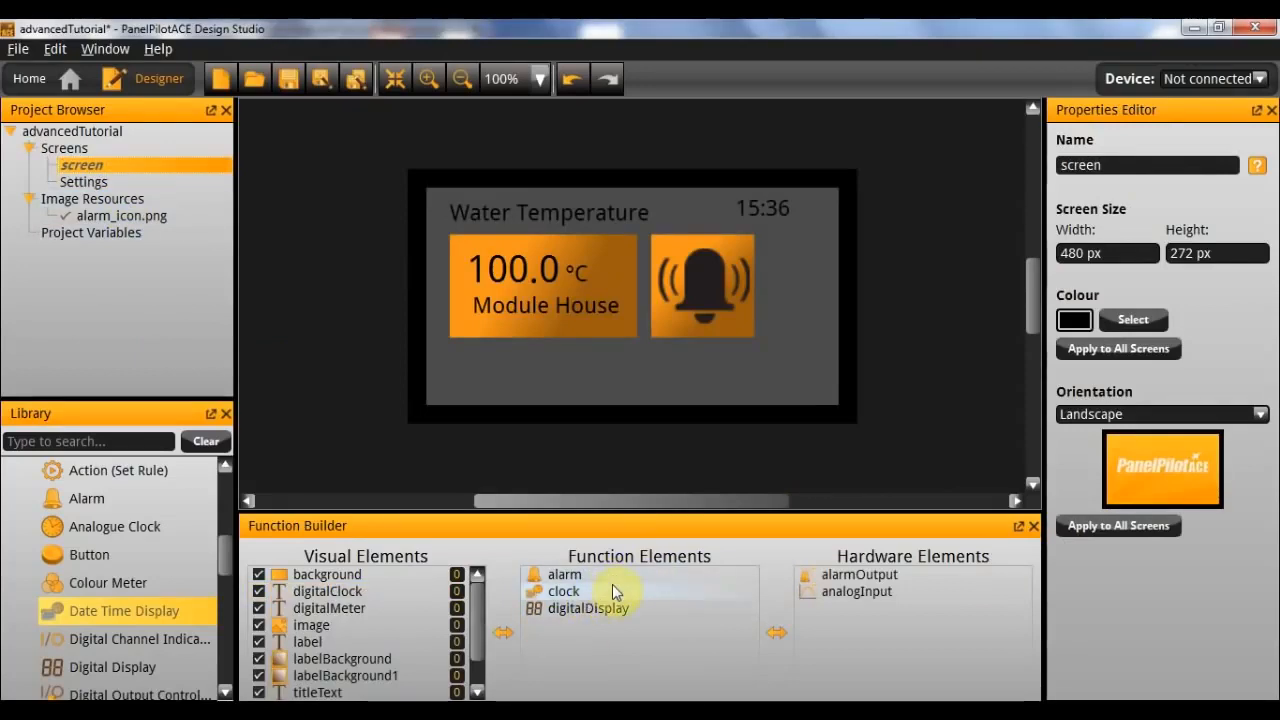
pyautogui.click(612, 587)
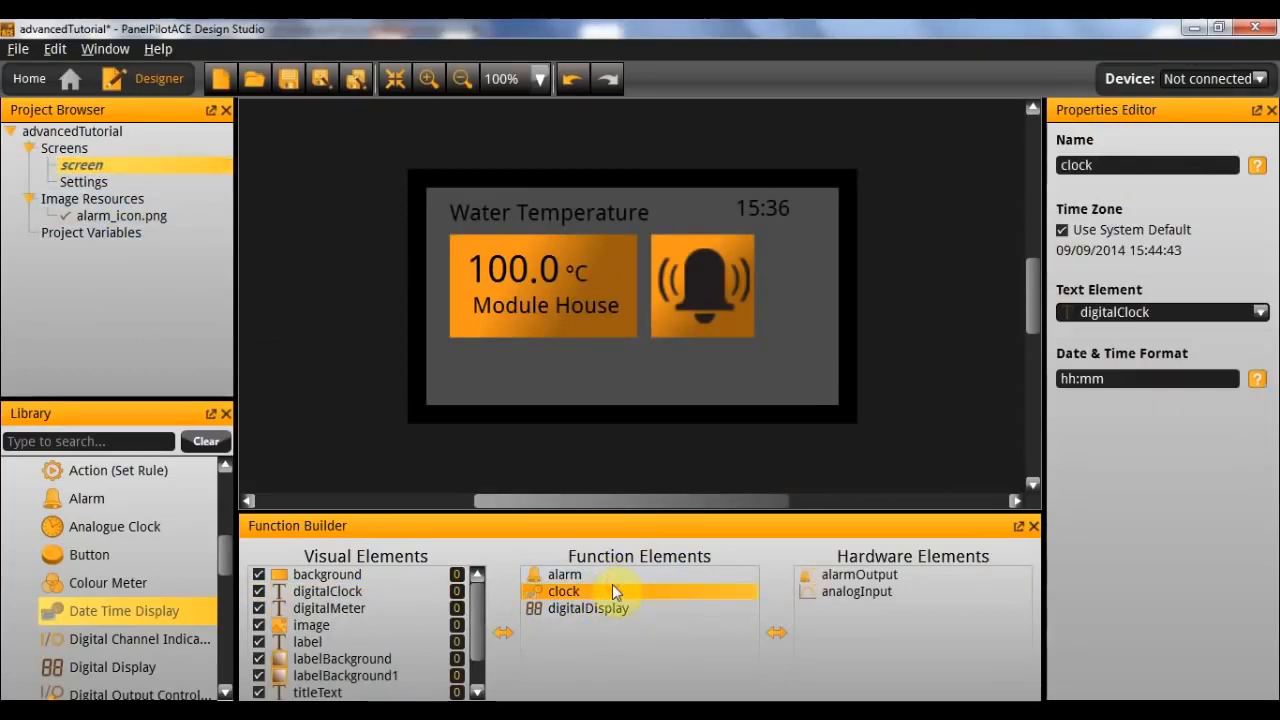
pyautogui.click(140, 181)
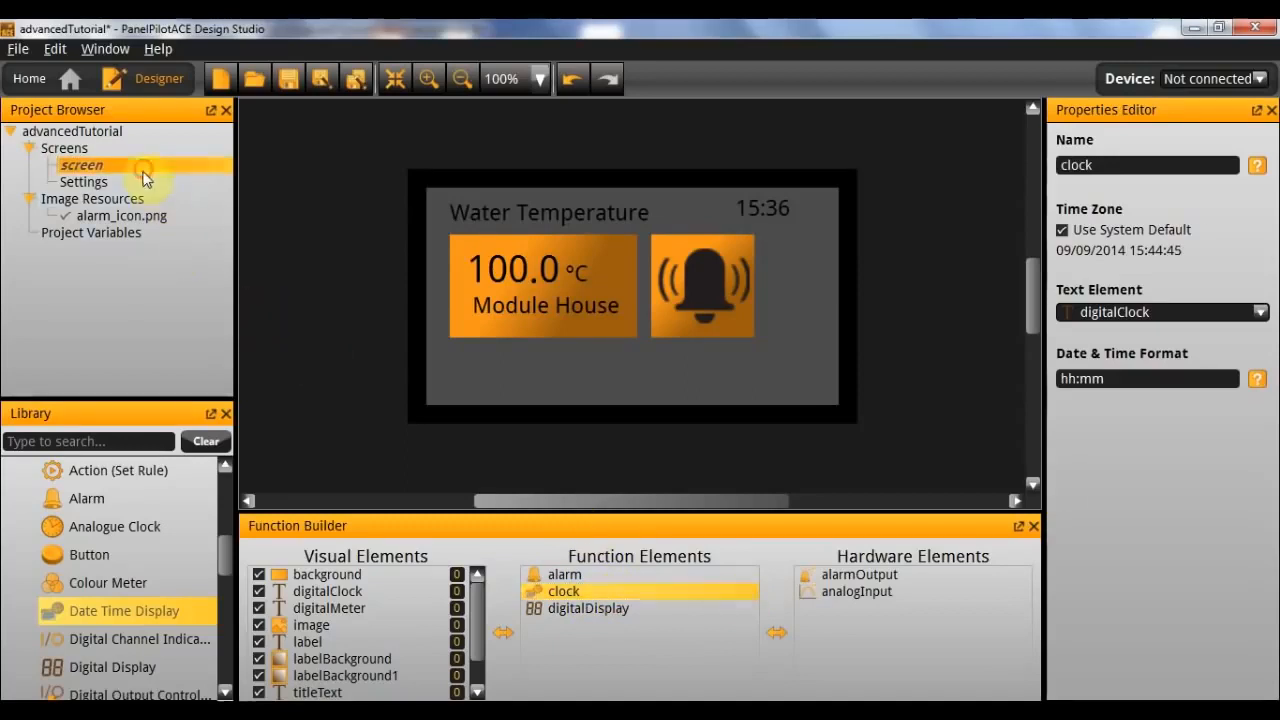
pyautogui.click(726, 650)
pyautogui.hotkey('ctrl', 'v')
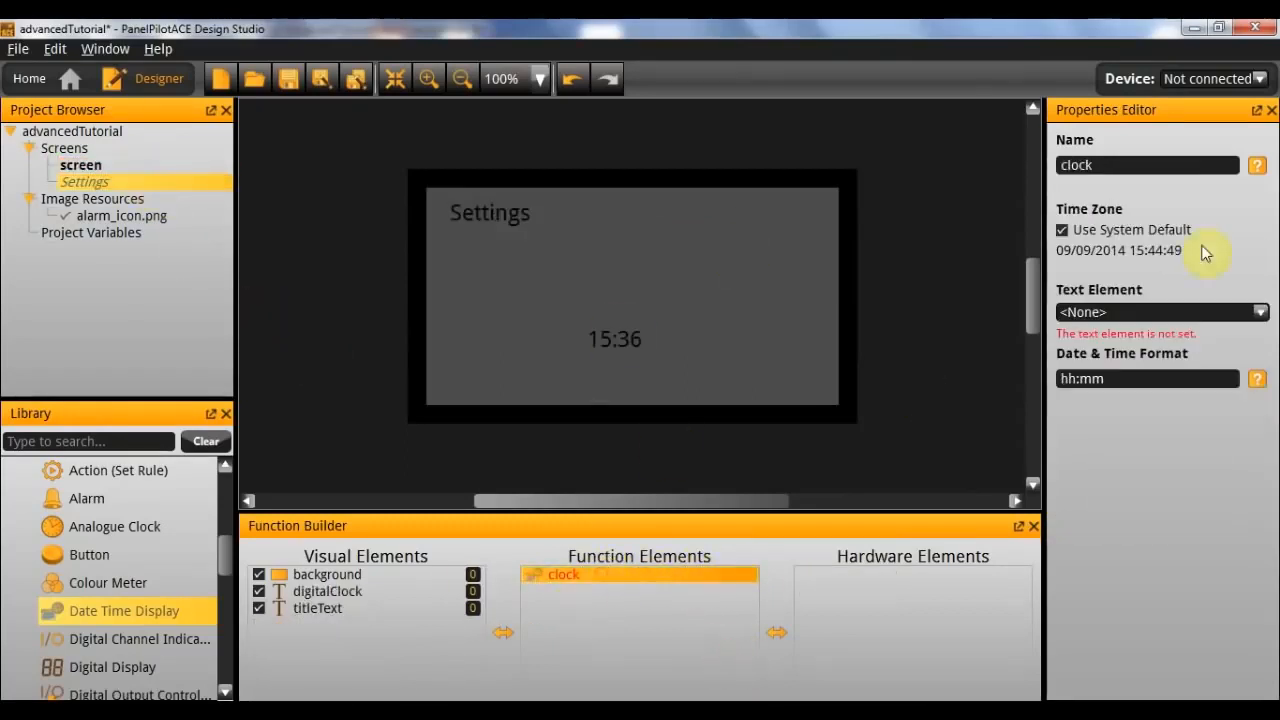
pyautogui.click(1150, 312)
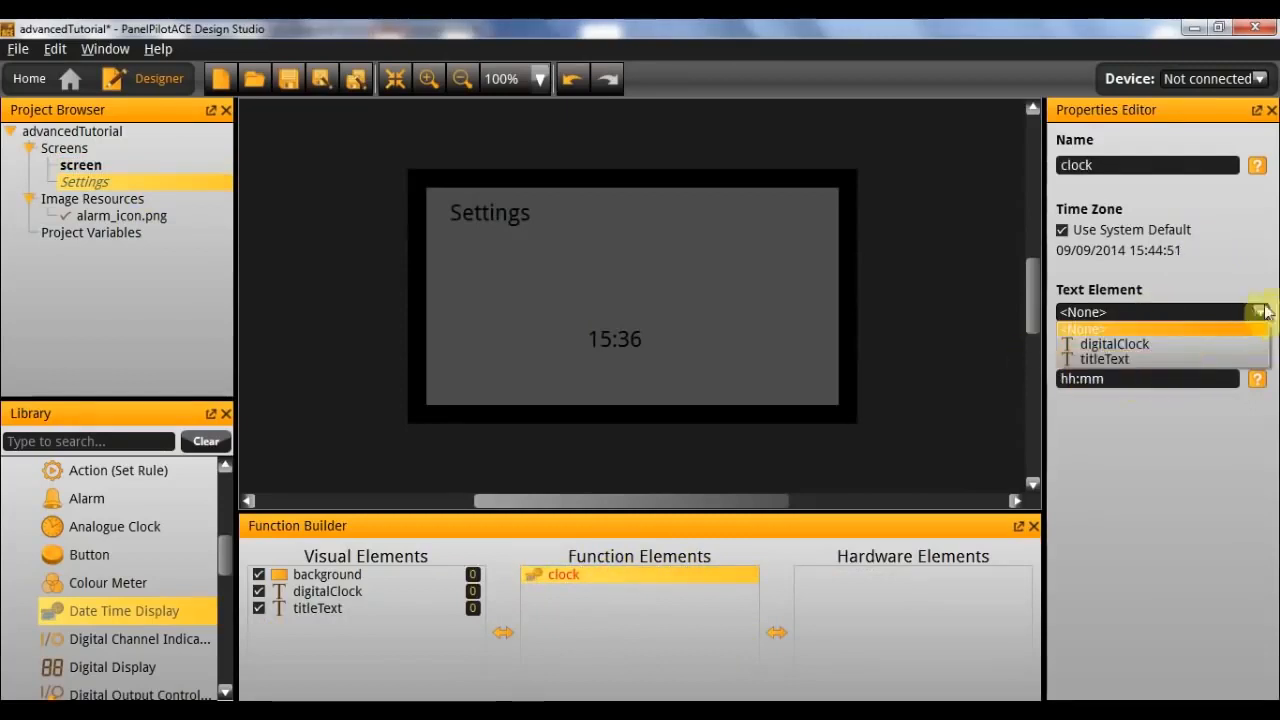
pyautogui.click(1150, 344)
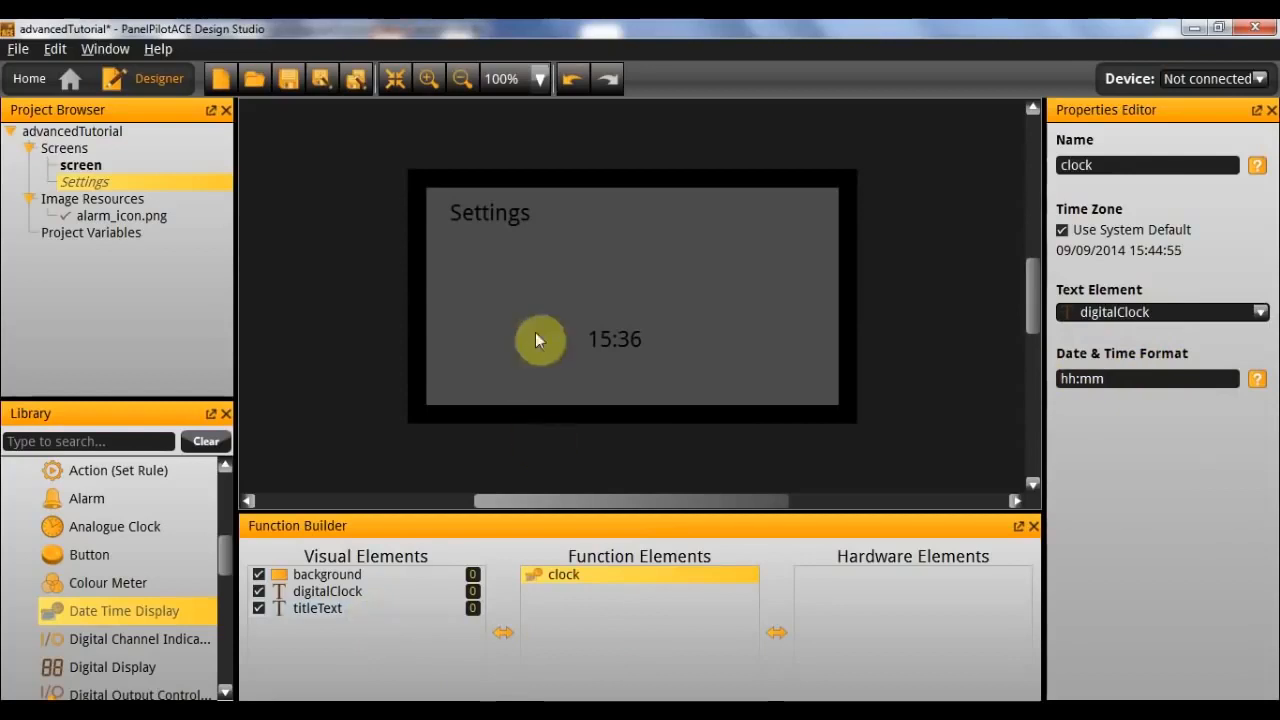
# Match the Settings screen's digitalClock position to the main screen's clock by setting X to 350 px and Y to 28 px.
pyautogui.click(131, 167)
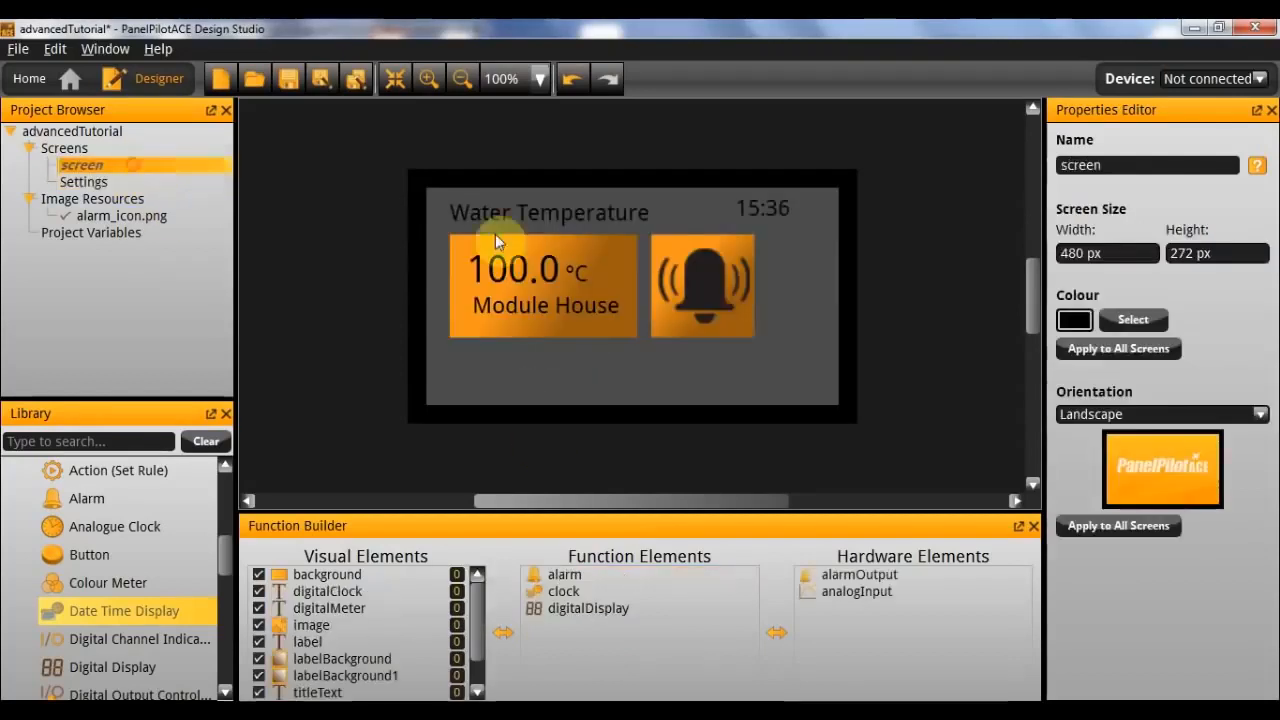
pyautogui.click(768, 209)
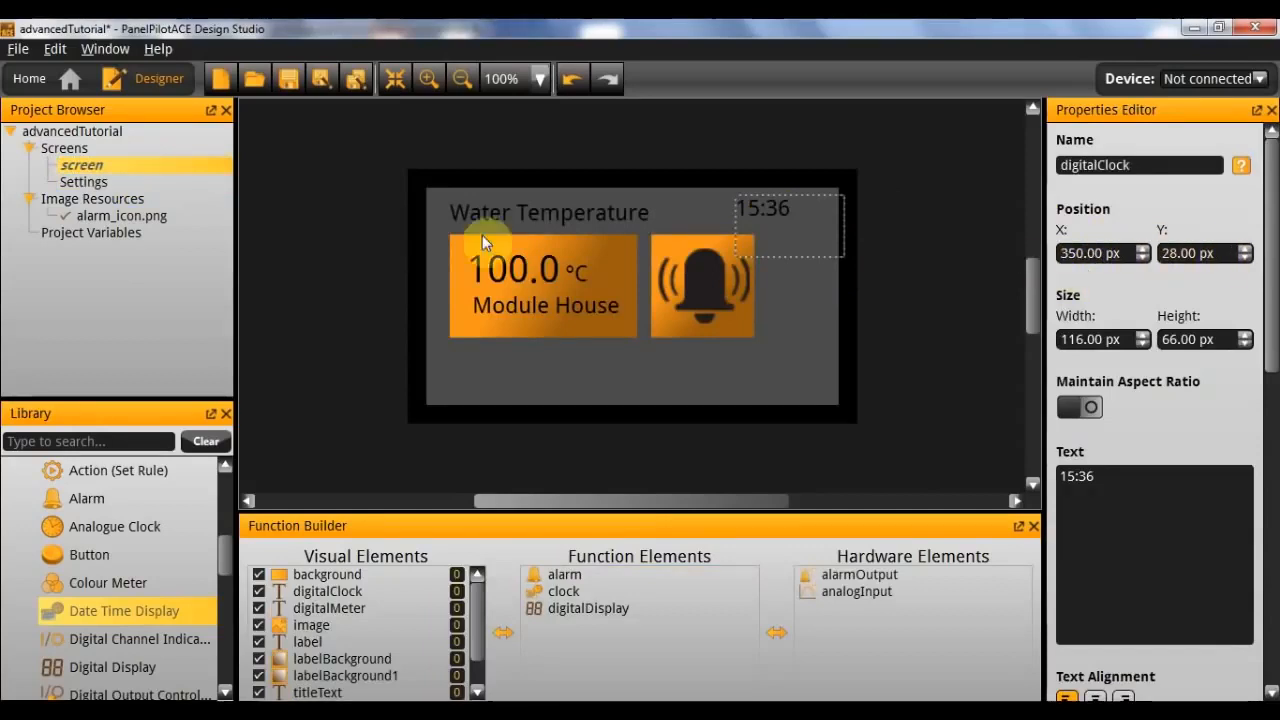
pyautogui.click(162, 181)
pyautogui.click(615, 340)
pyautogui.click(1110, 253)
pyautogui.write('350')
pyautogui.press('Tab')
pyautogui.write('28')
pyautogui.press('Return')
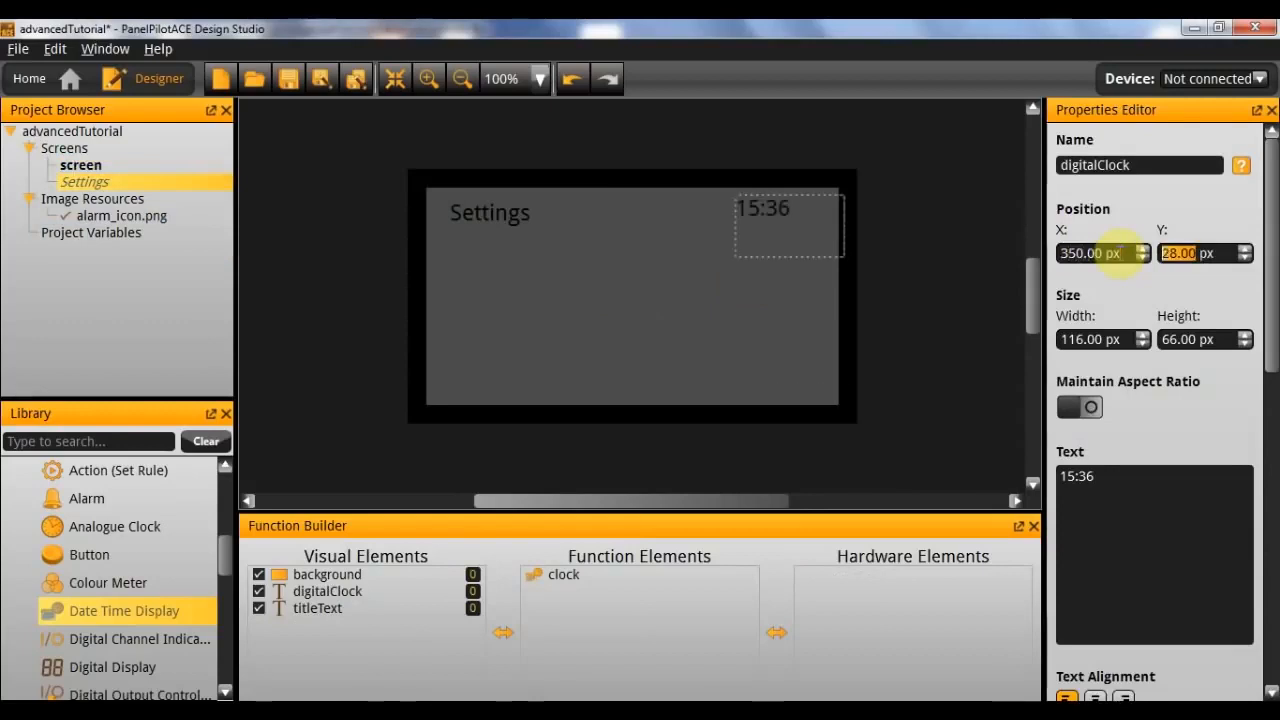
pyautogui.click(648, 221)
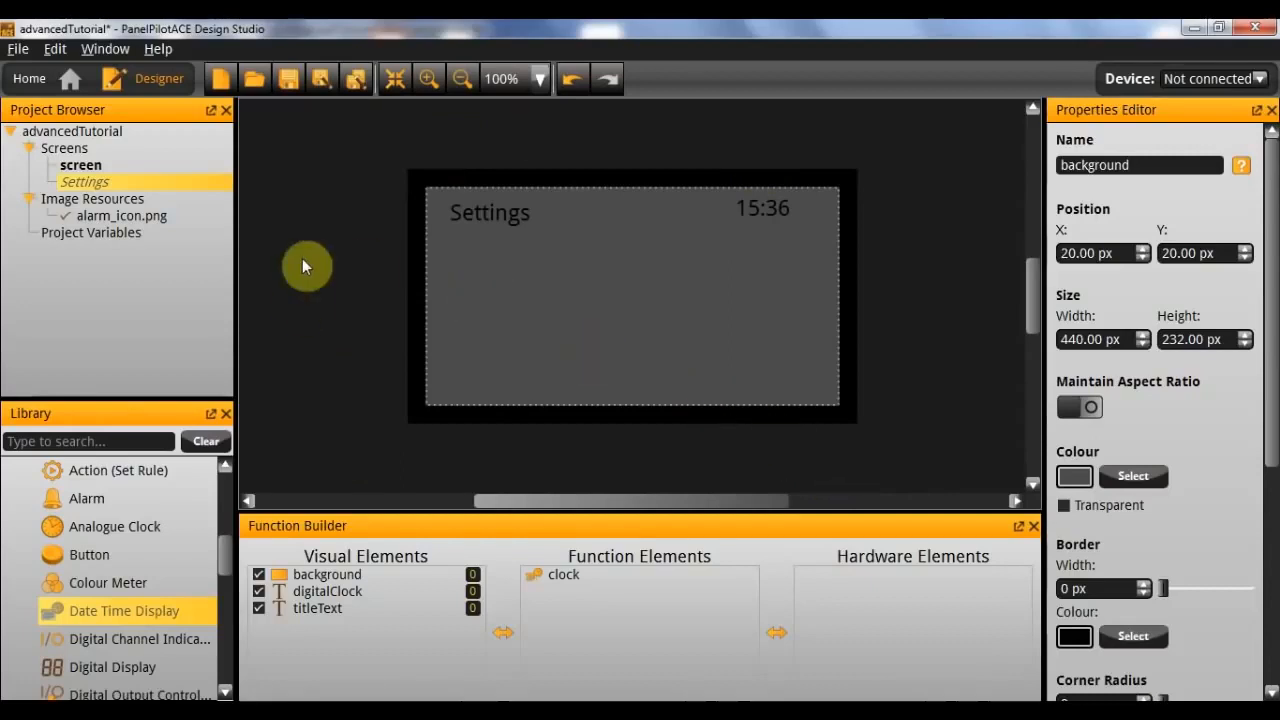
# Add a Digital Input Output hardware element to the main screen and name it screenChangeInput.
pyautogui.moveTo(223, 542); pyautogui.dragTo(243, 677)
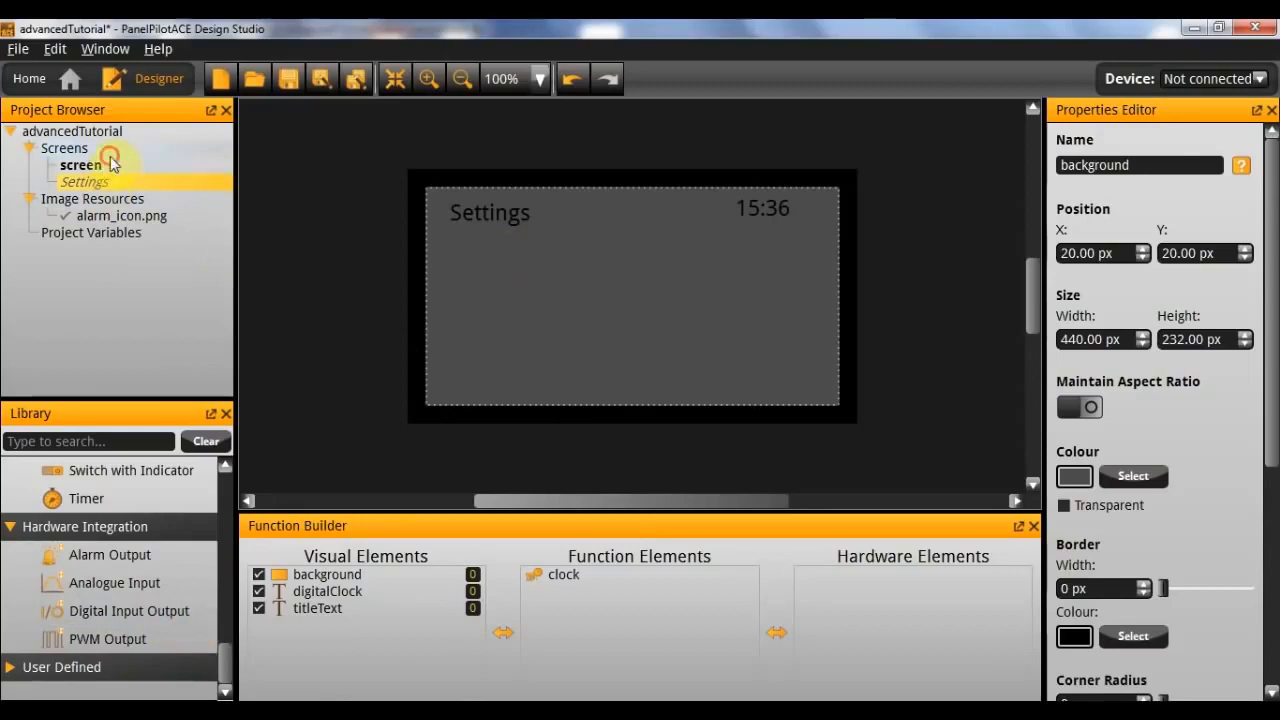
pyautogui.click(80, 165)
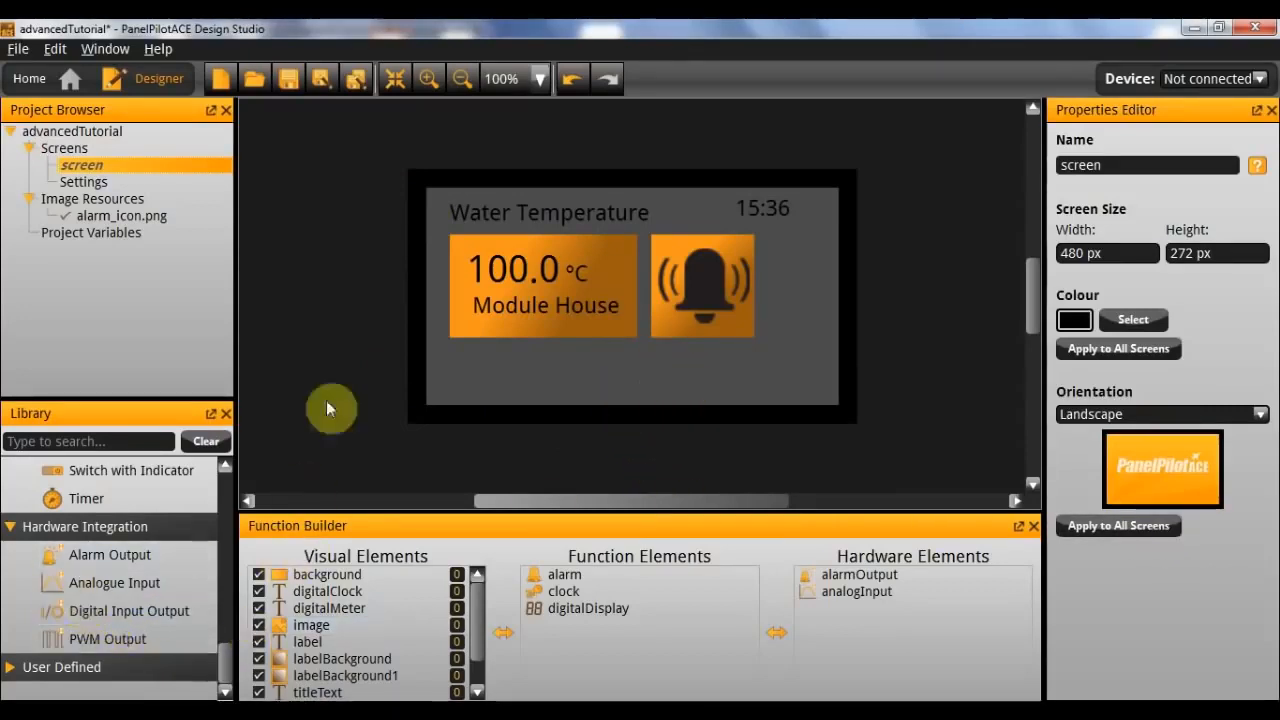
pyautogui.moveTo(115, 611); pyautogui.dragTo(950, 629)
pyautogui.doubleClick(1170, 165)
pyautogui.write('screenChangeInput')
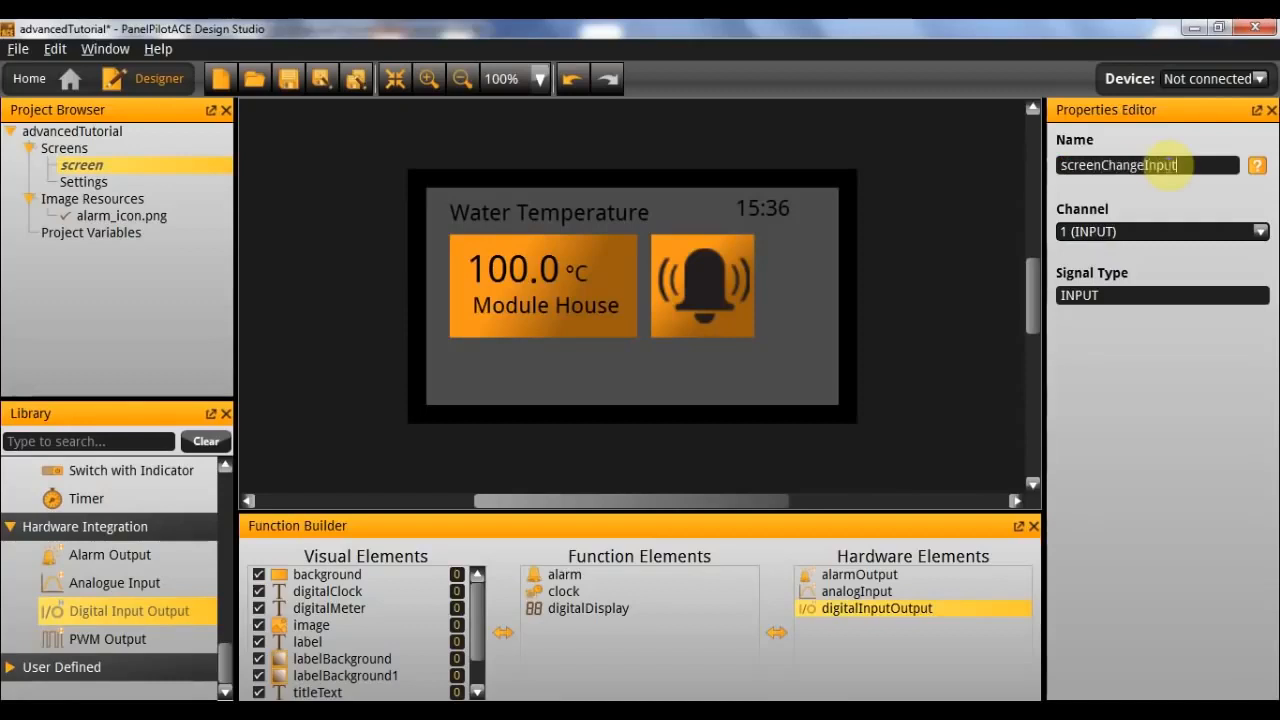
pyautogui.press('Return')
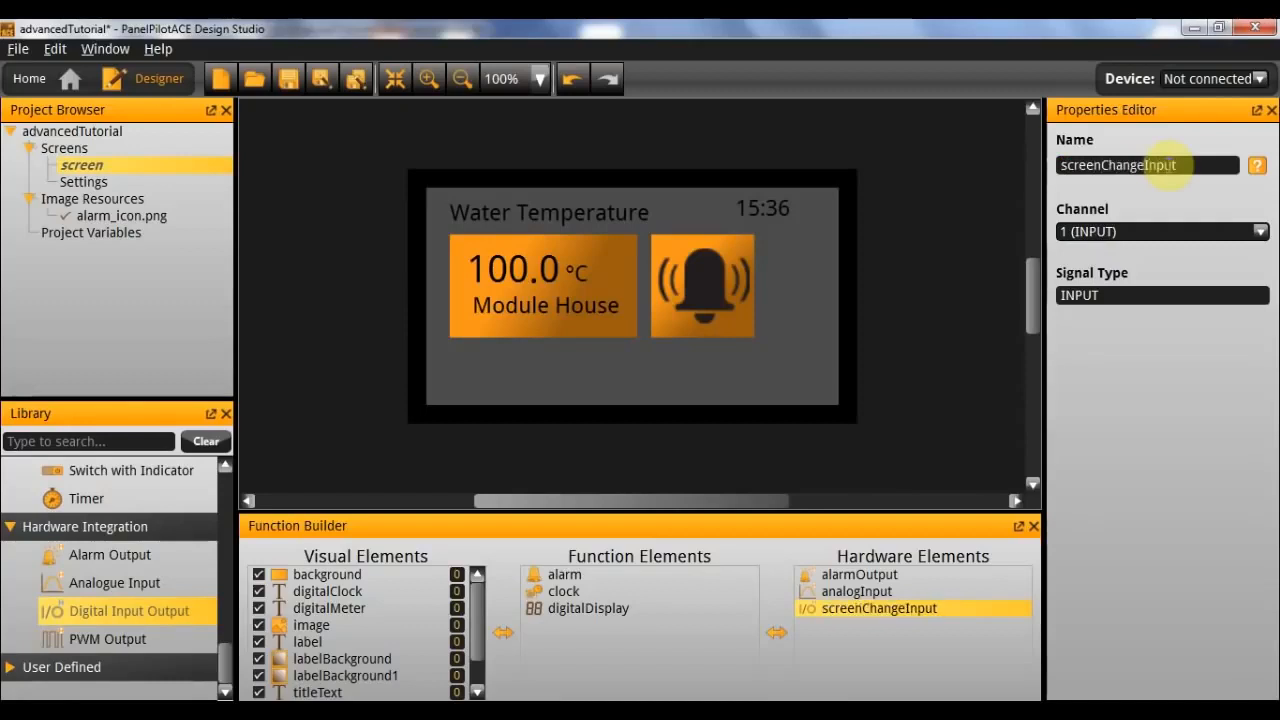
# Examine the channel choices for screenChangeInput and the project's digital input/output channel state settings.
pyautogui.click(1164, 231)
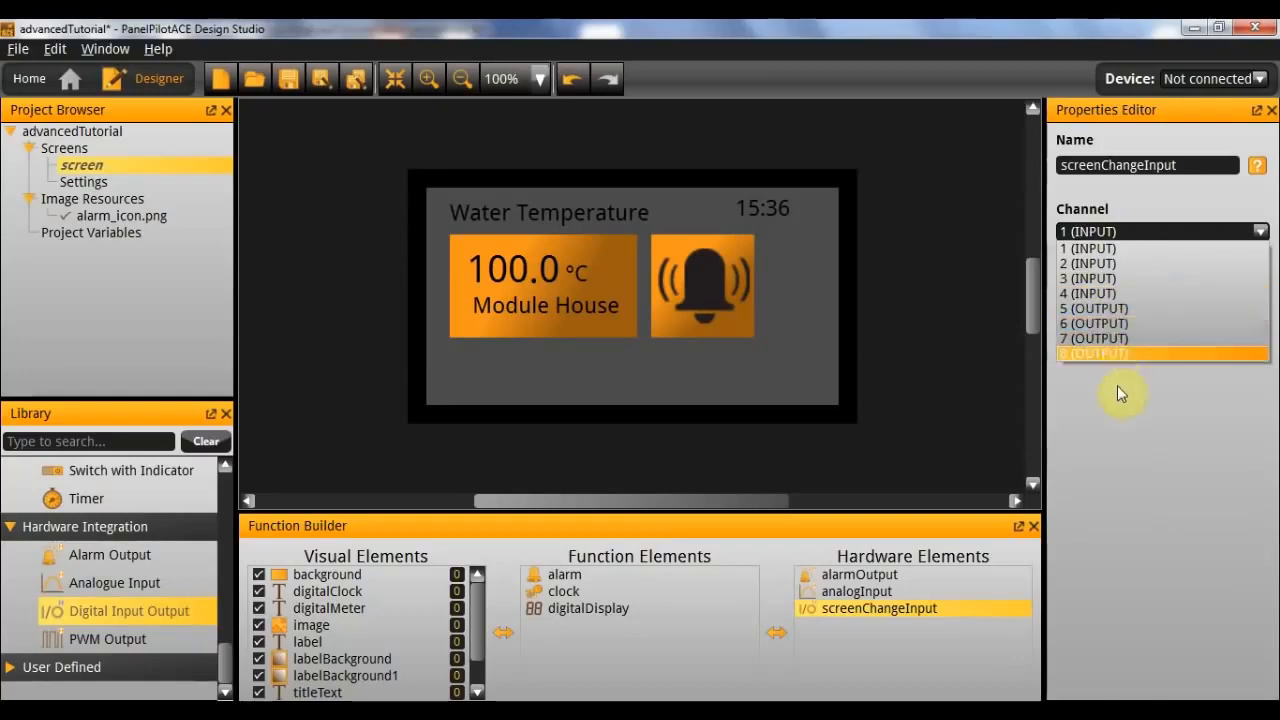
pyautogui.click(1150, 230)
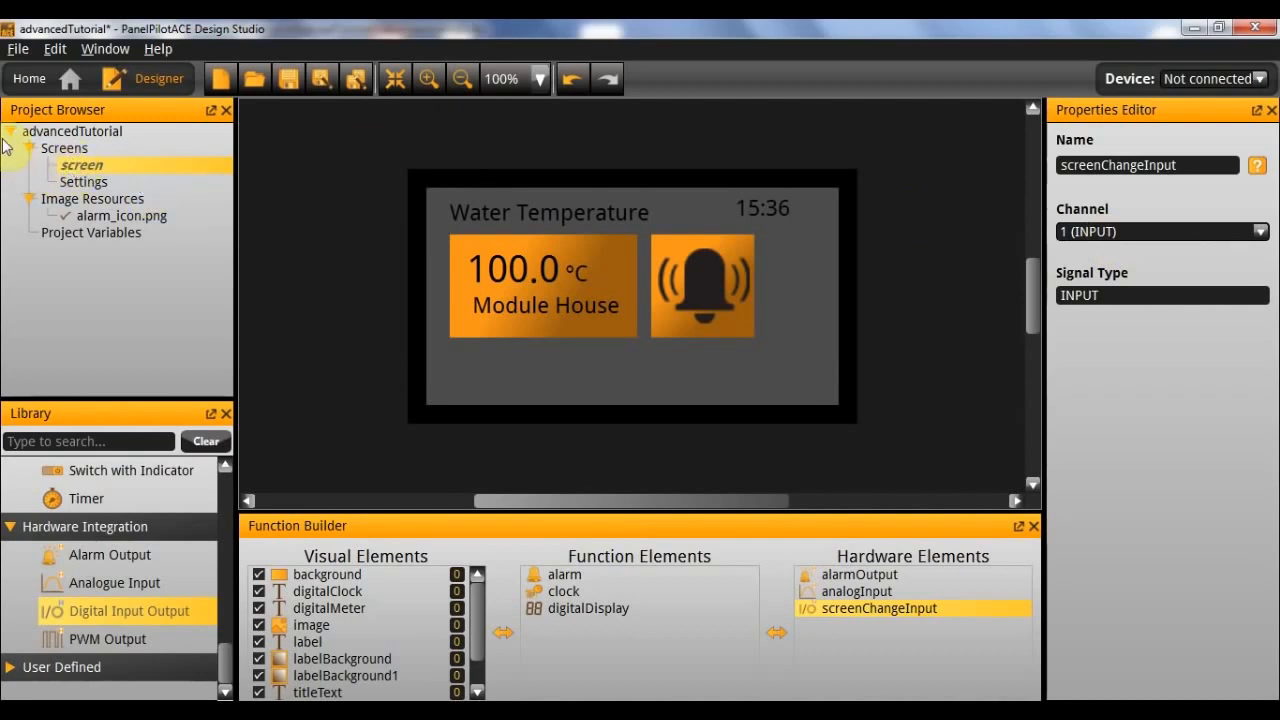
pyautogui.click(82, 131)
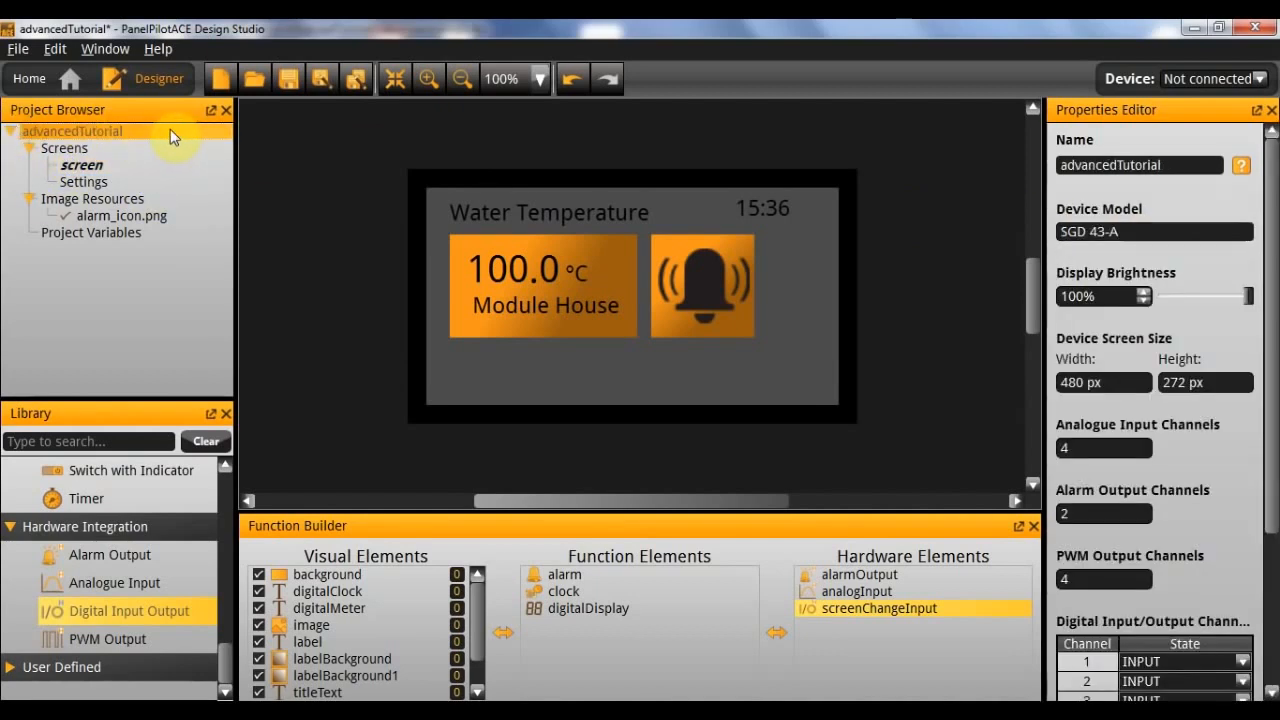
pyautogui.scroll(-2, 1220, 418)
pyautogui.scroll(-2, 1220, 418)
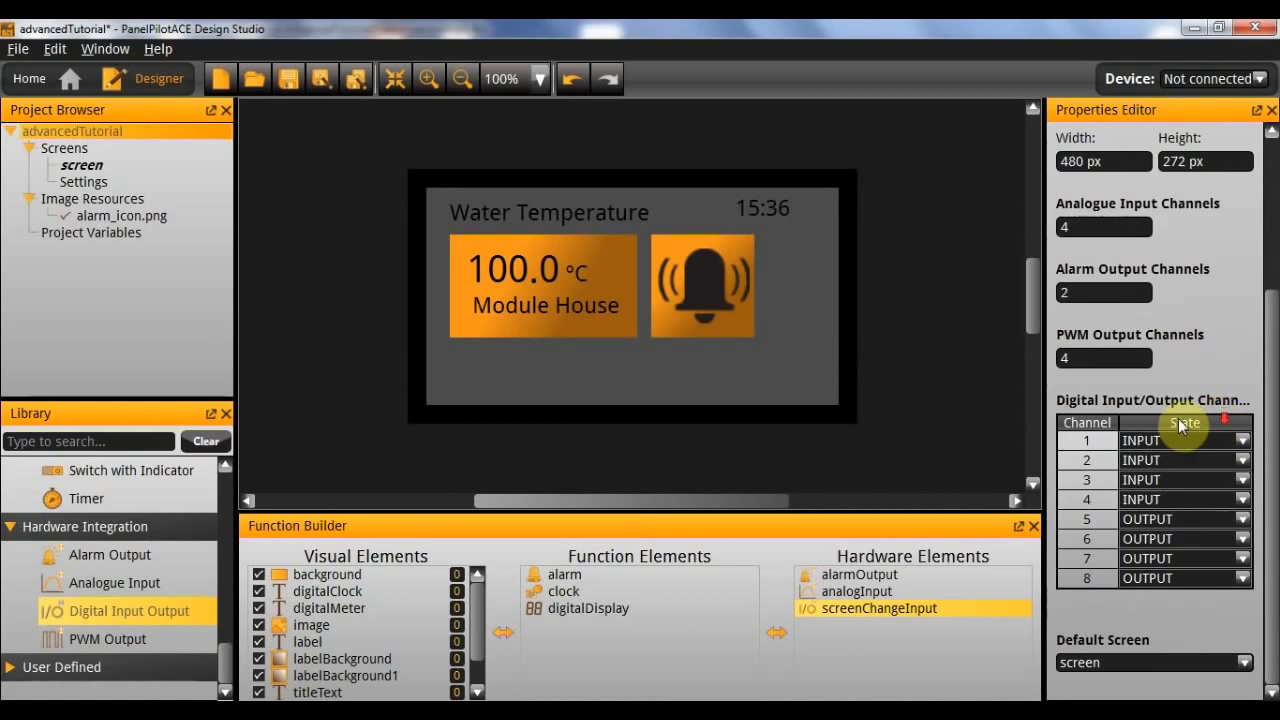
pyautogui.click(1229, 442)
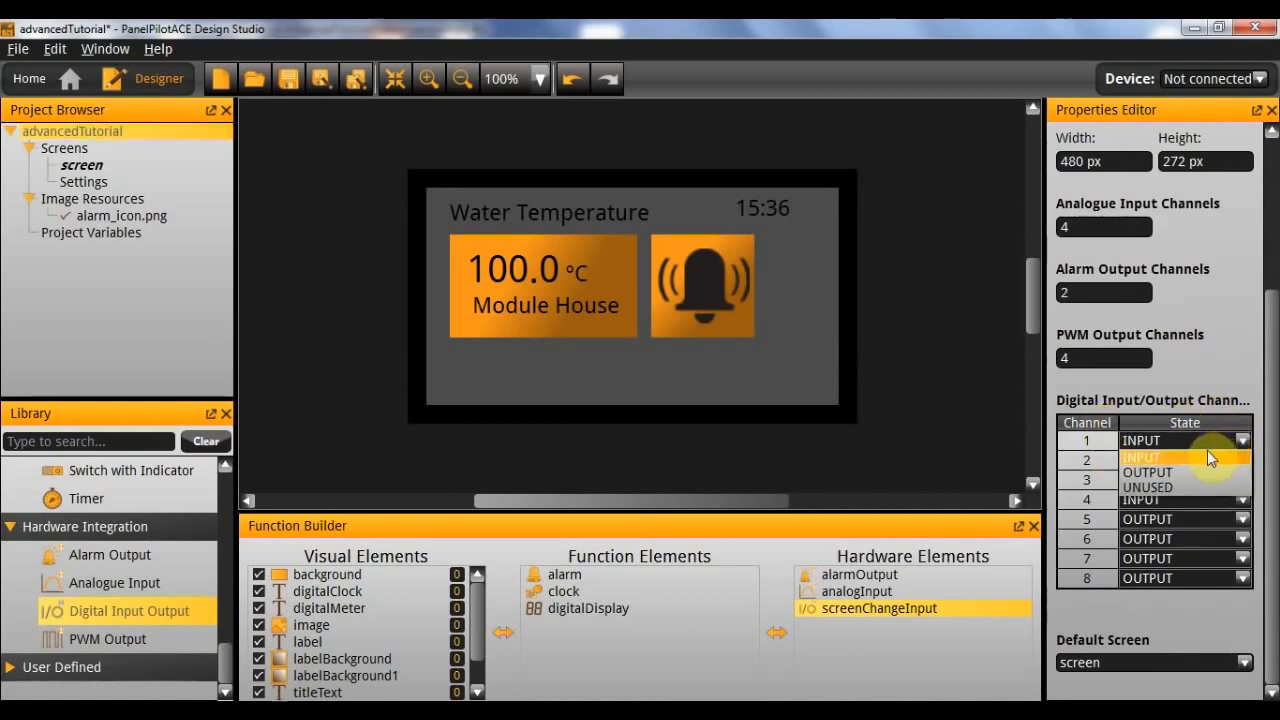
pyautogui.click(1200, 440)
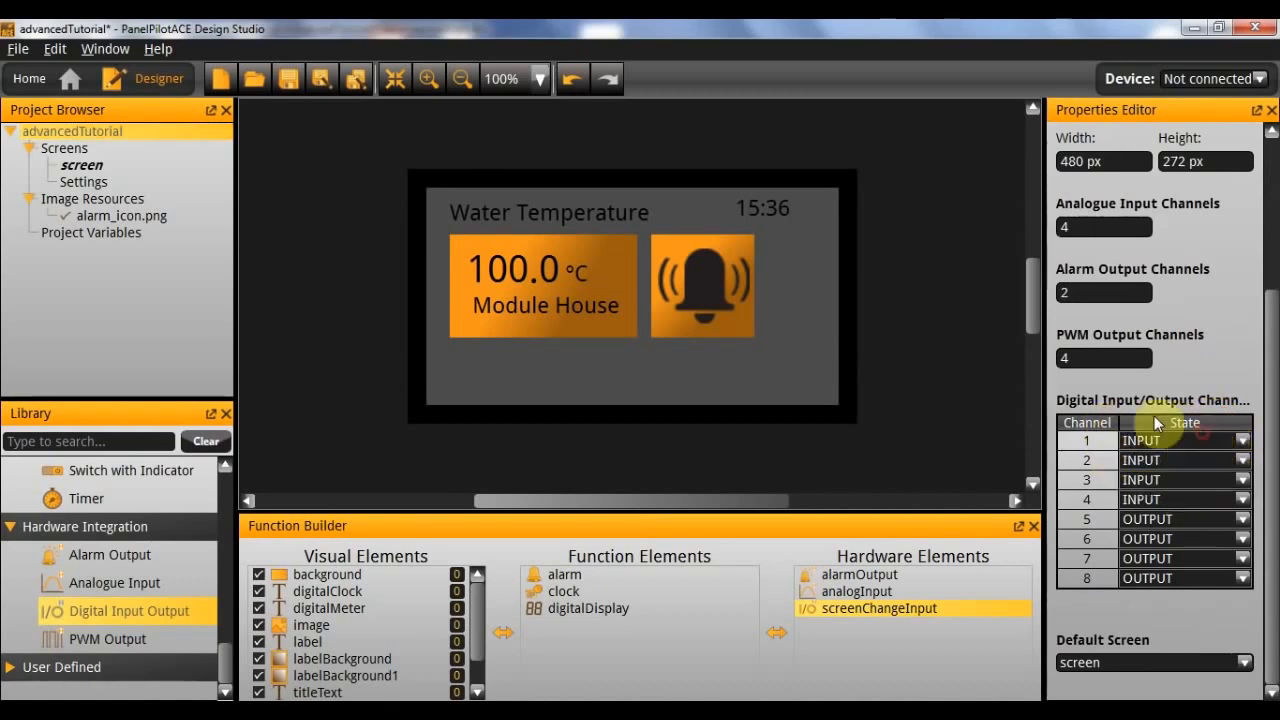
pyautogui.scroll(-3, 1160, 521)
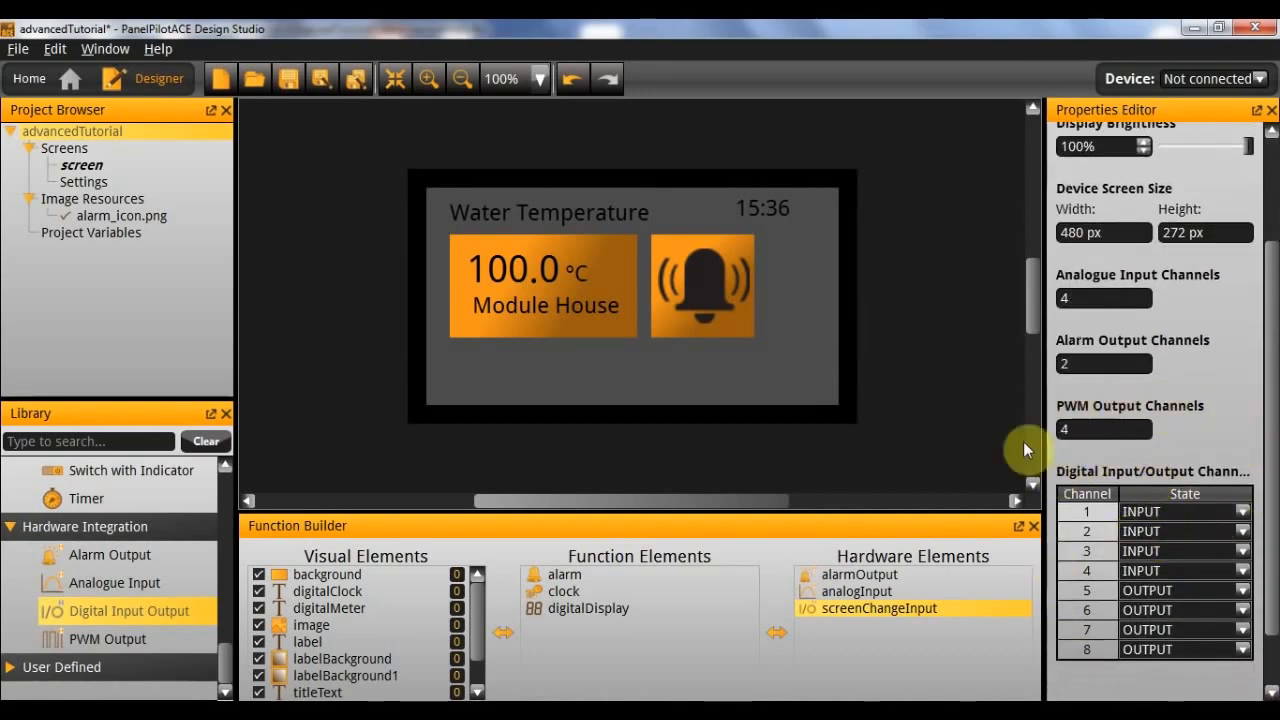
pyautogui.scroll(3, 1113, 588)
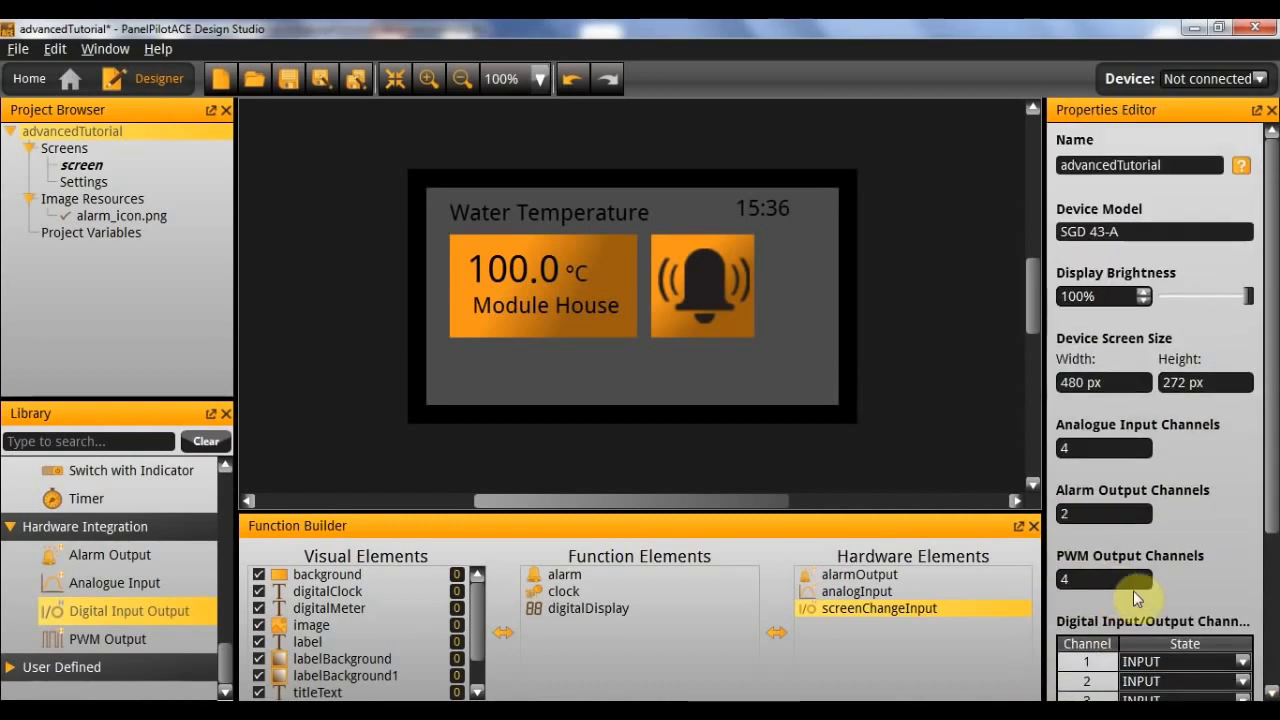
pyautogui.click(907, 606)
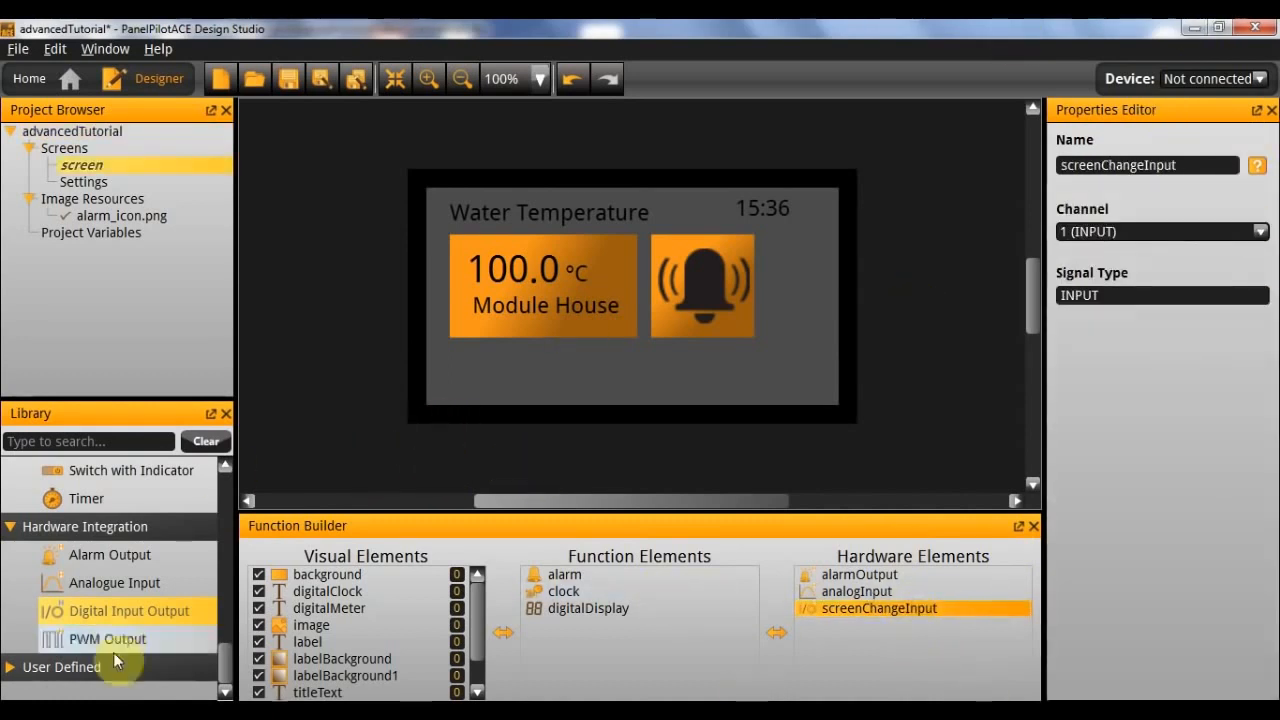
# Add a Hardware Trigger function to the main screen and set its hardware element to screenChangeInput.
pyautogui.scroll(2, 132, 612)
pyautogui.scroll(5, 148, 642)
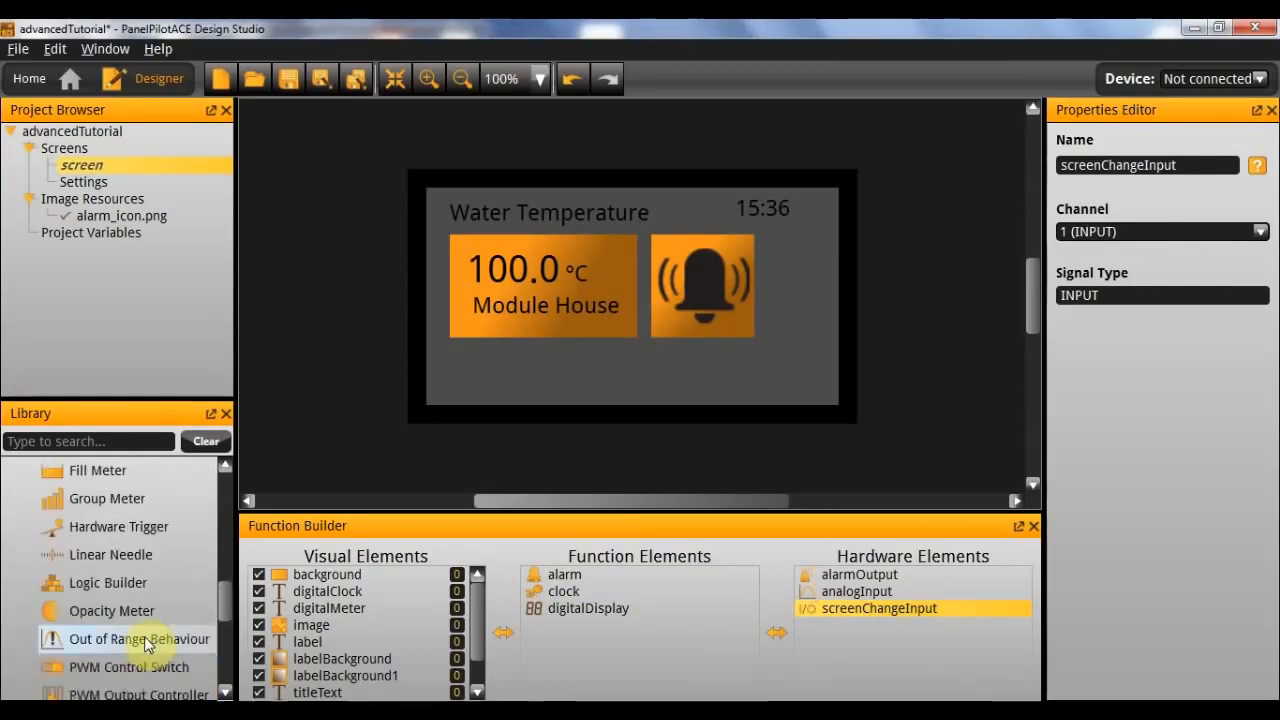
pyautogui.moveTo(85, 611); pyautogui.dragTo(549, 651)
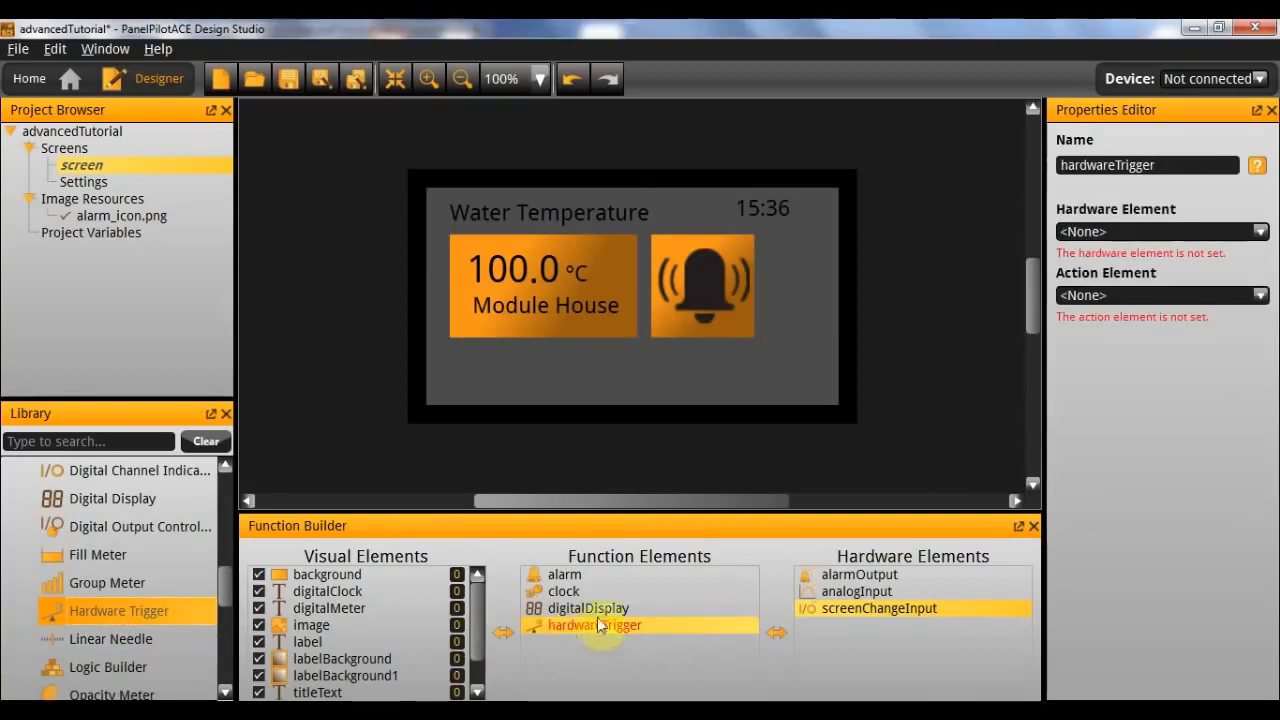
pyautogui.click(1164, 231)
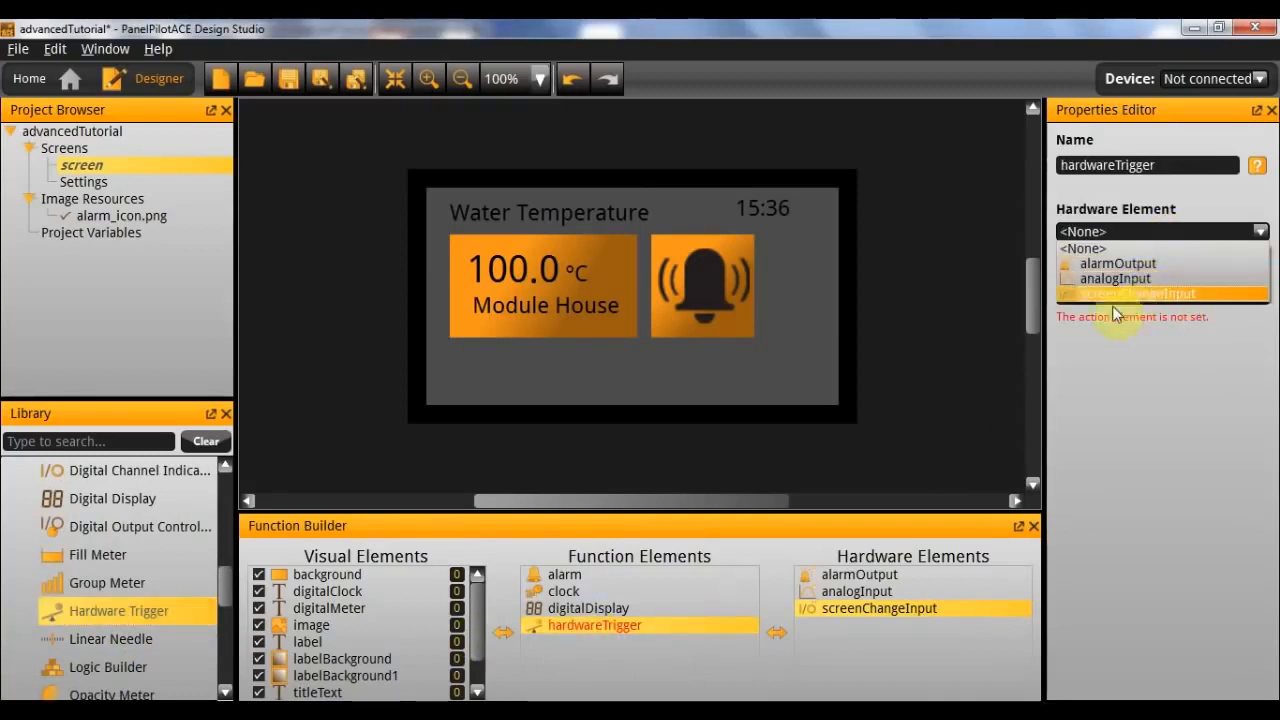
pyautogui.click(1128, 293)
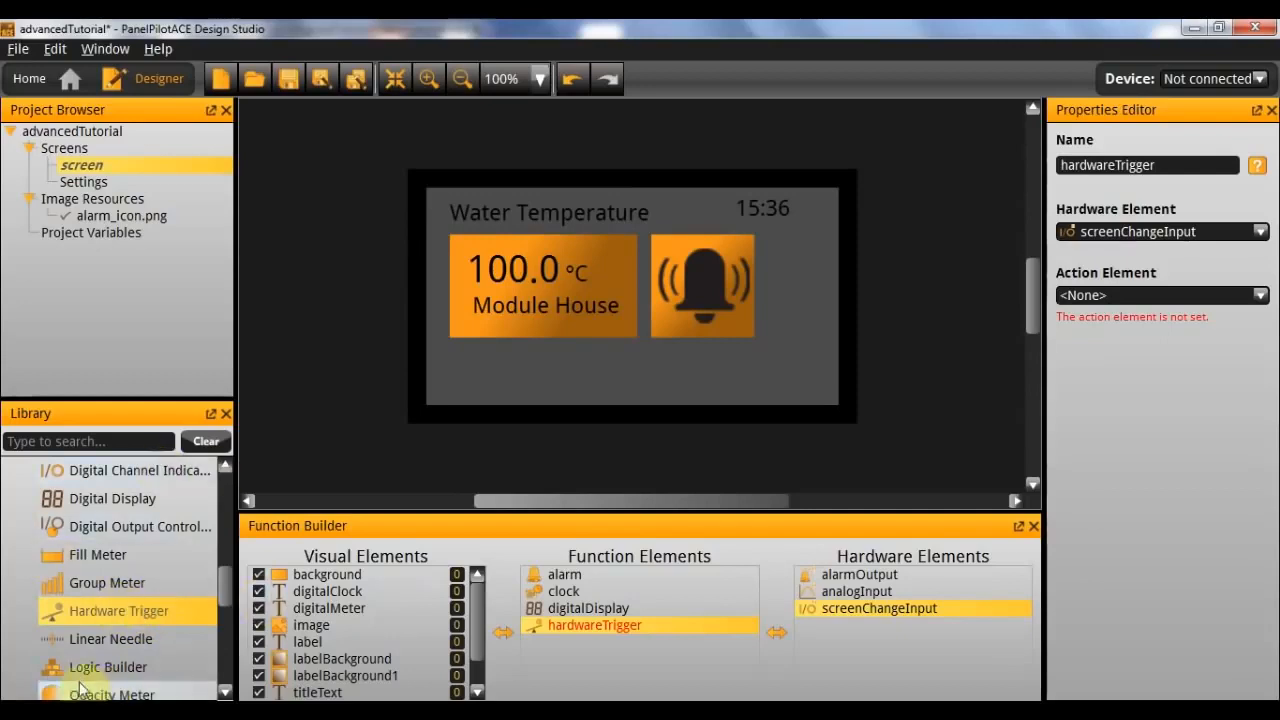
# Add a Logic Builder function to the main screen and start its rule with the Value property of screenChangeInput.
pyautogui.moveTo(86, 676); pyautogui.dragTo(592, 663)
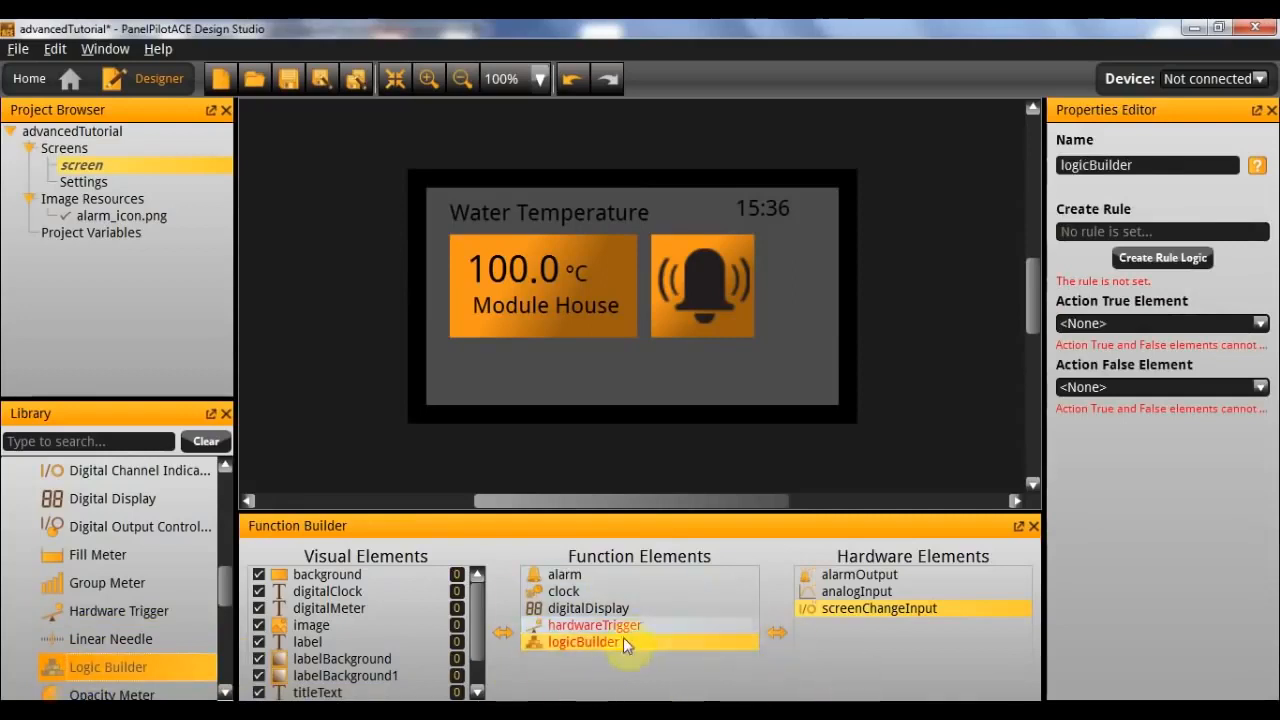
pyautogui.click(1163, 258)
pyautogui.click(781, 421)
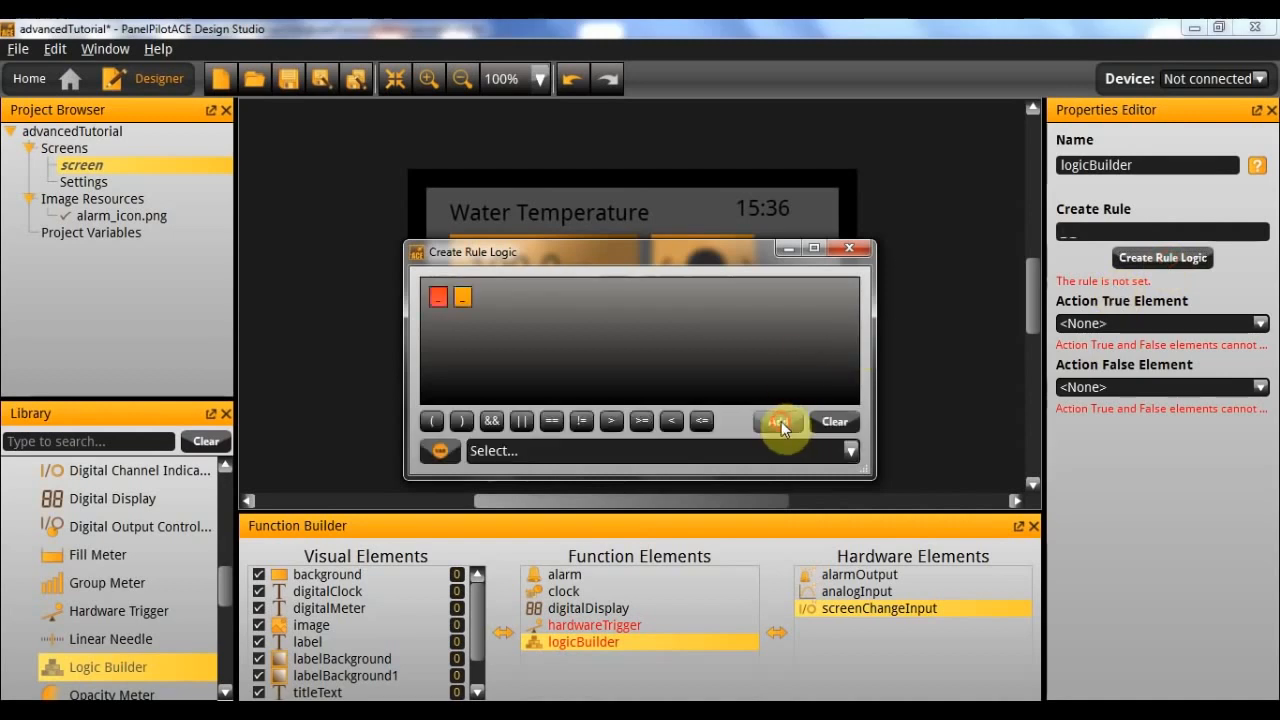
pyautogui.click(440, 451)
pyautogui.click(460, 497)
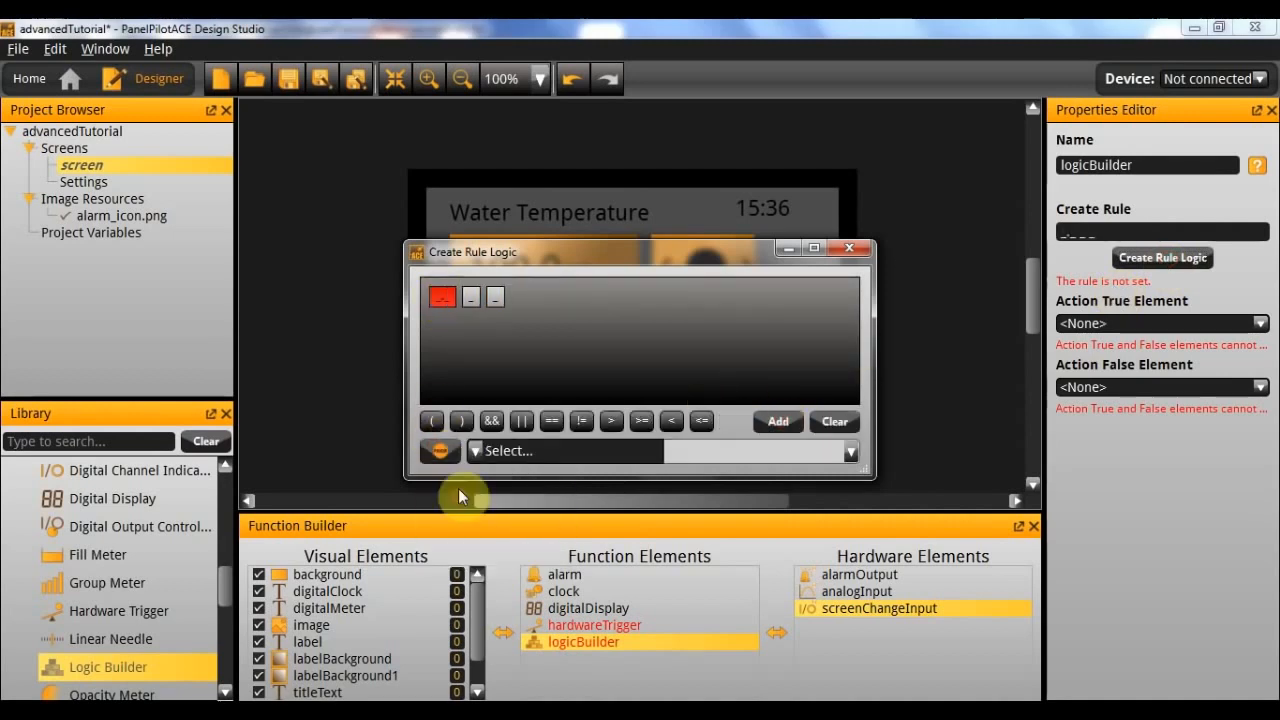
pyautogui.click(520, 451)
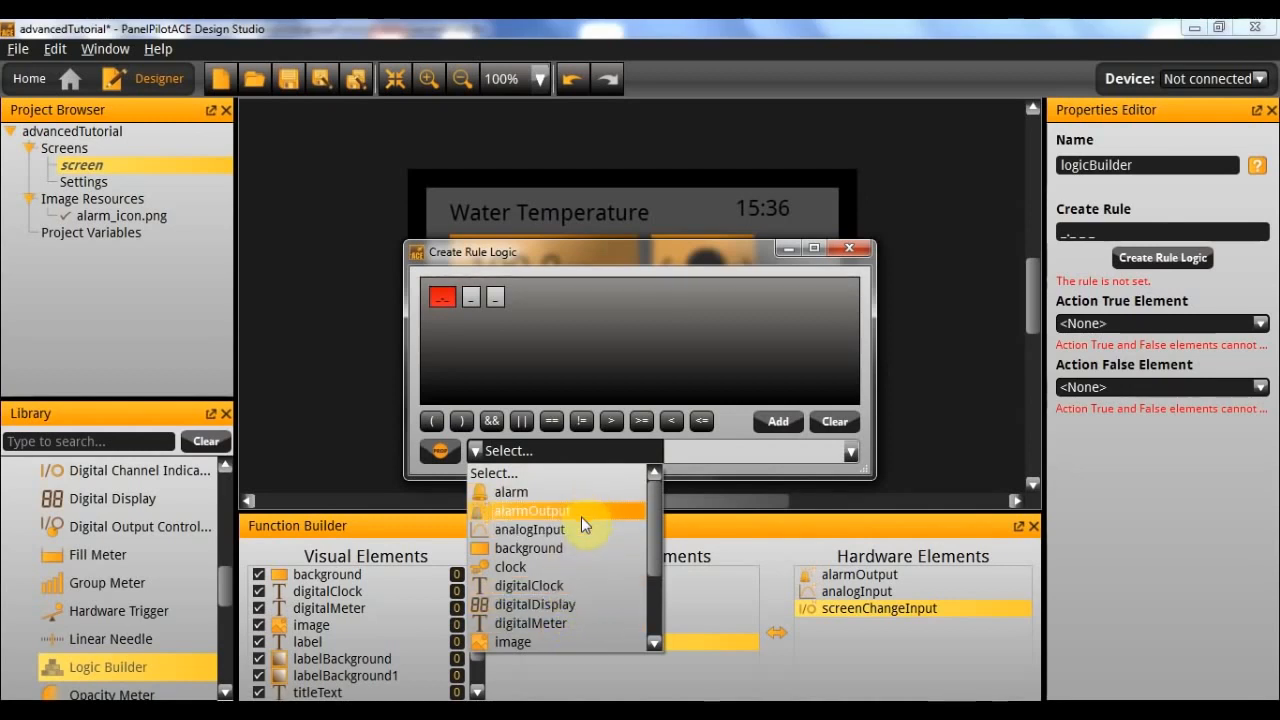
pyautogui.scroll(-2, 572, 575)
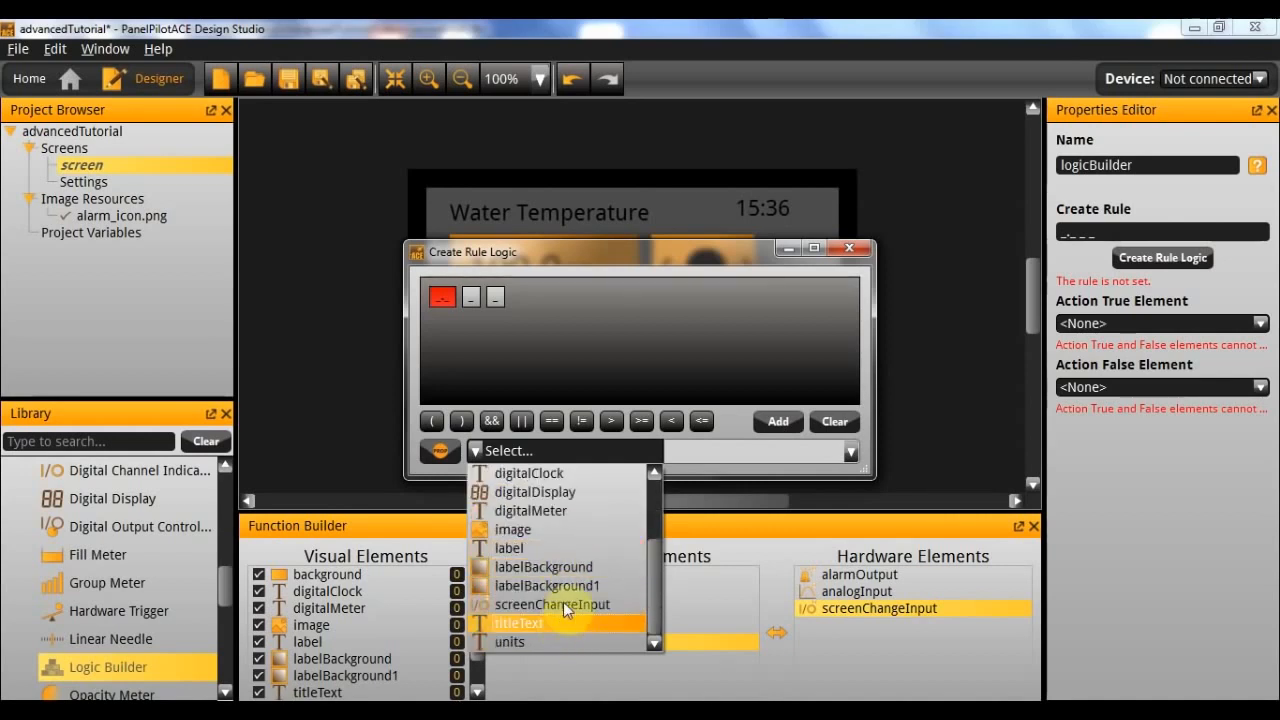
pyautogui.click(565, 604)
pyautogui.click(684, 452)
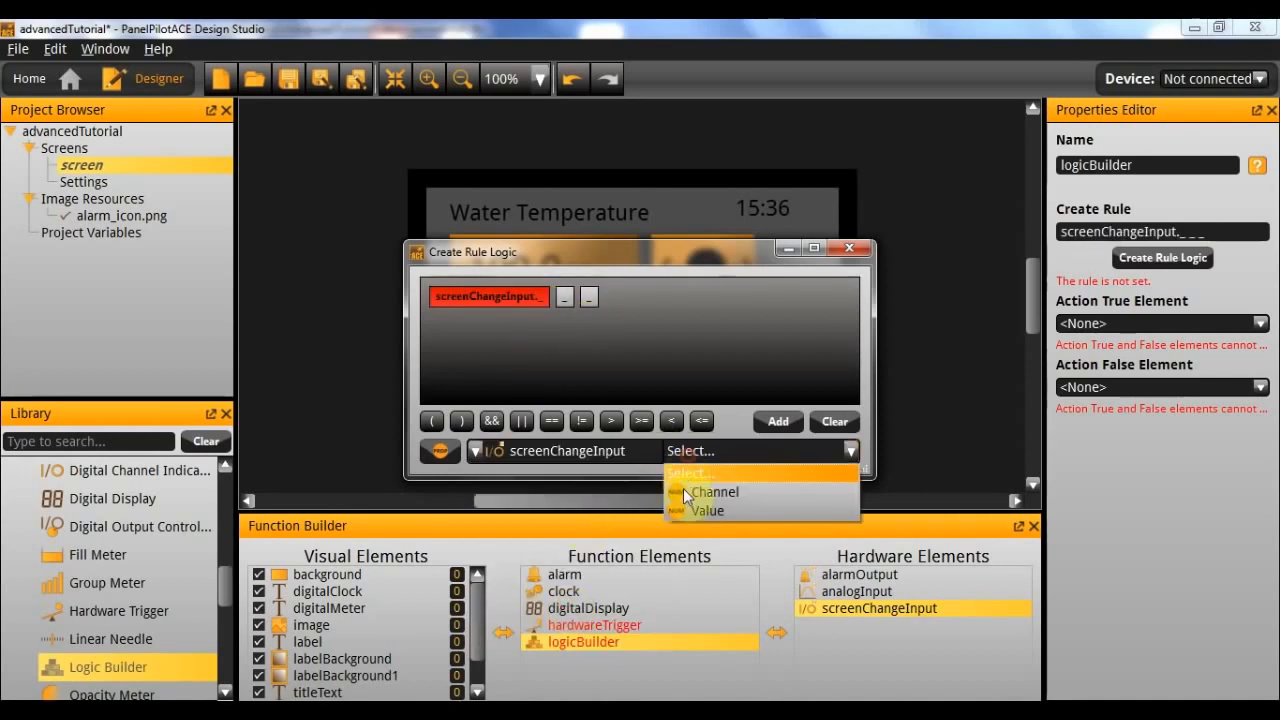
pyautogui.click(696, 510)
# Complete the rule with the == operator and the Boolean value true, then close the rule editor.
pyautogui.click(589, 298)
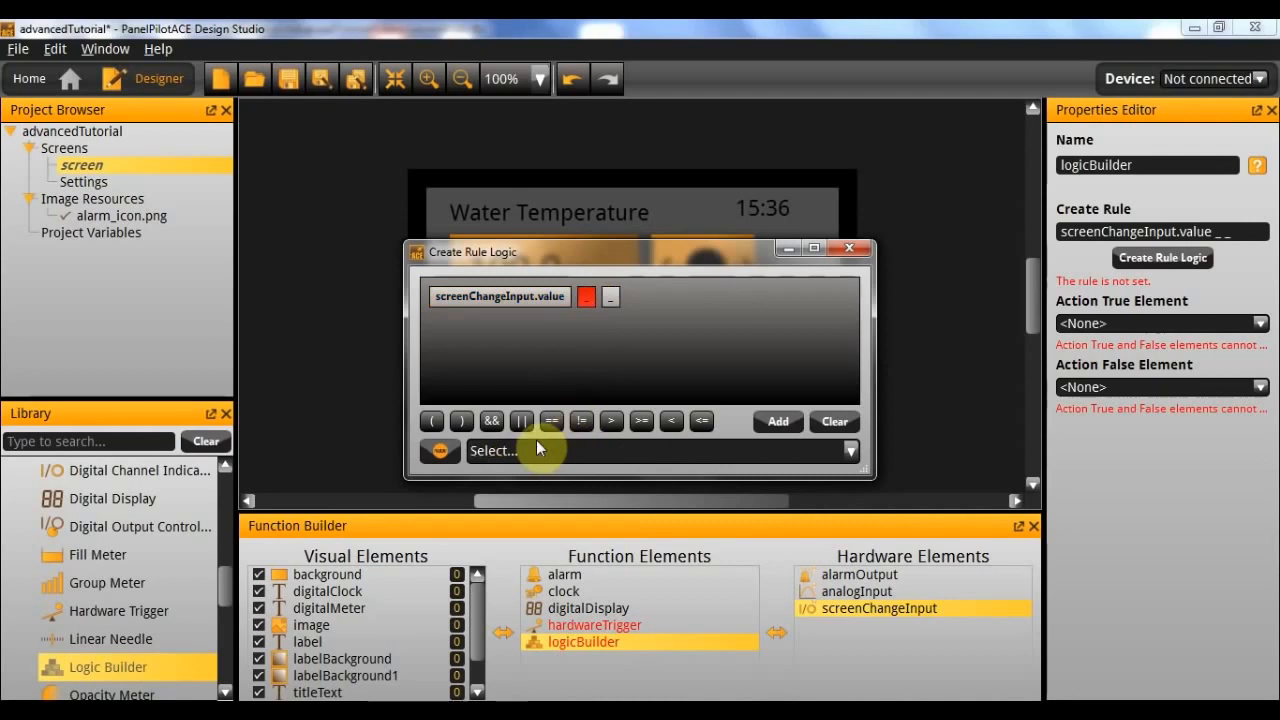
pyautogui.click(551, 421)
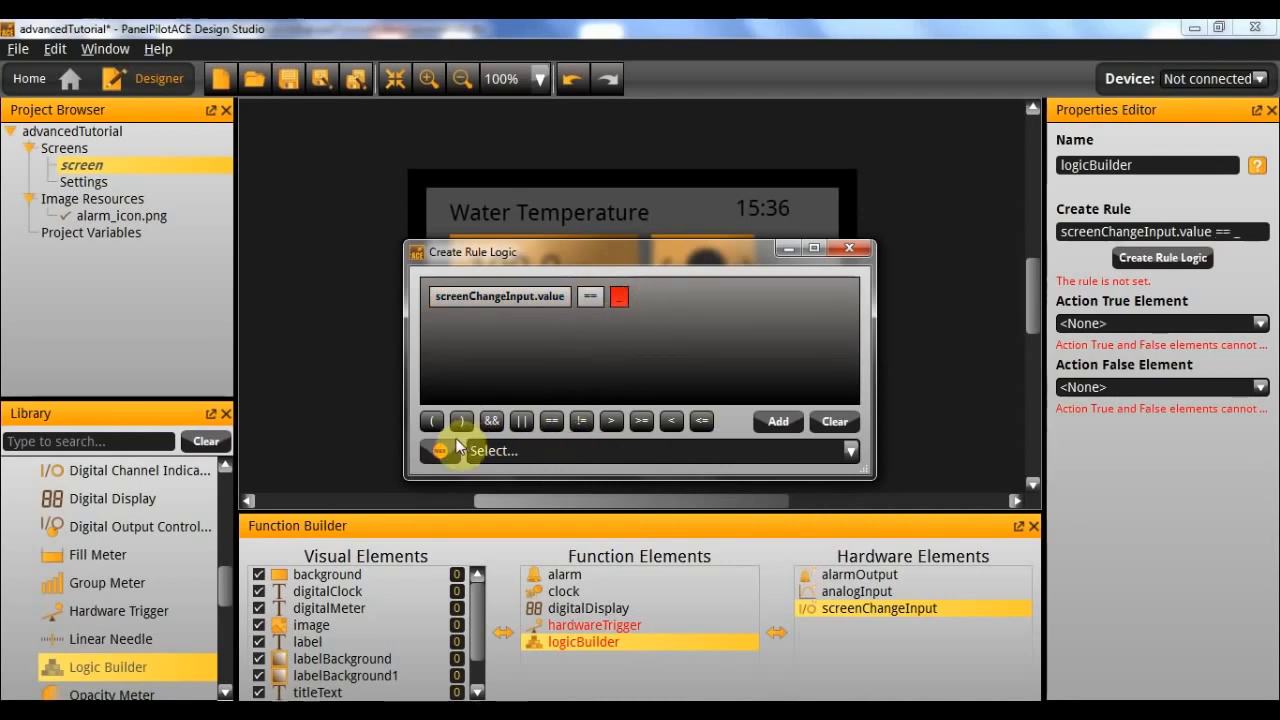
pyautogui.click(437, 455)
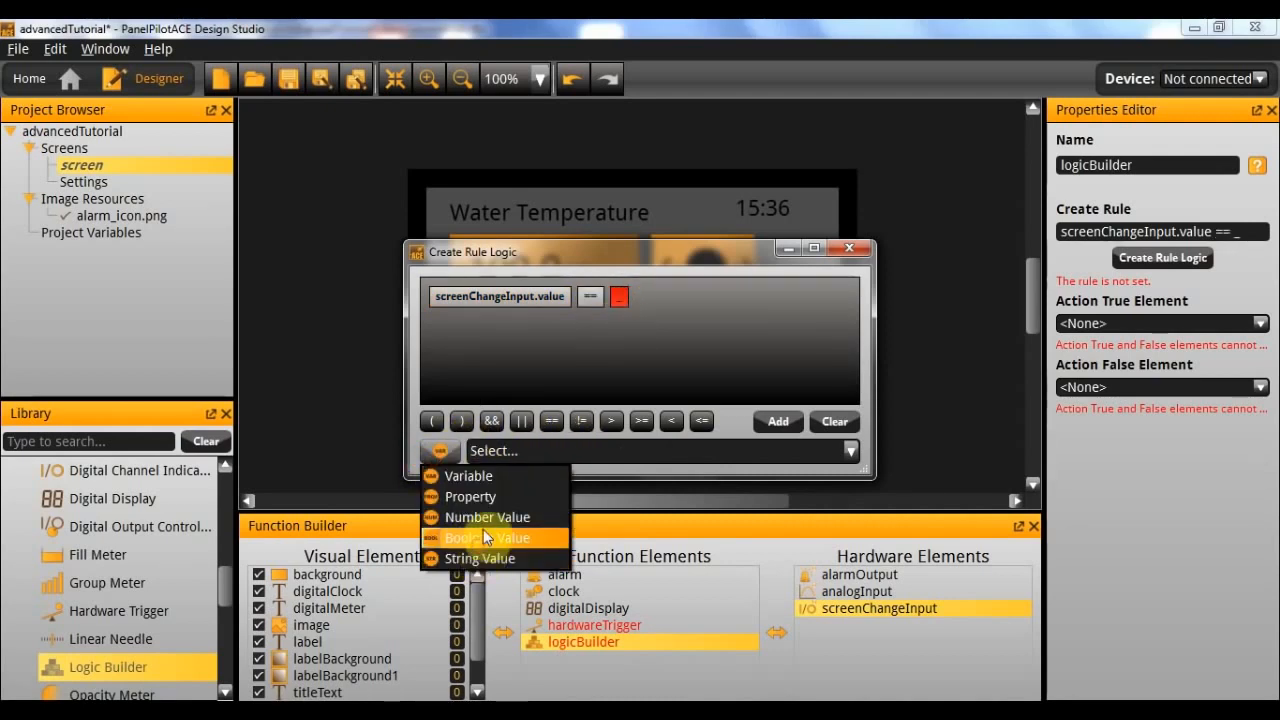
pyautogui.click(484, 535)
pyautogui.click(488, 452)
pyautogui.click(850, 248)
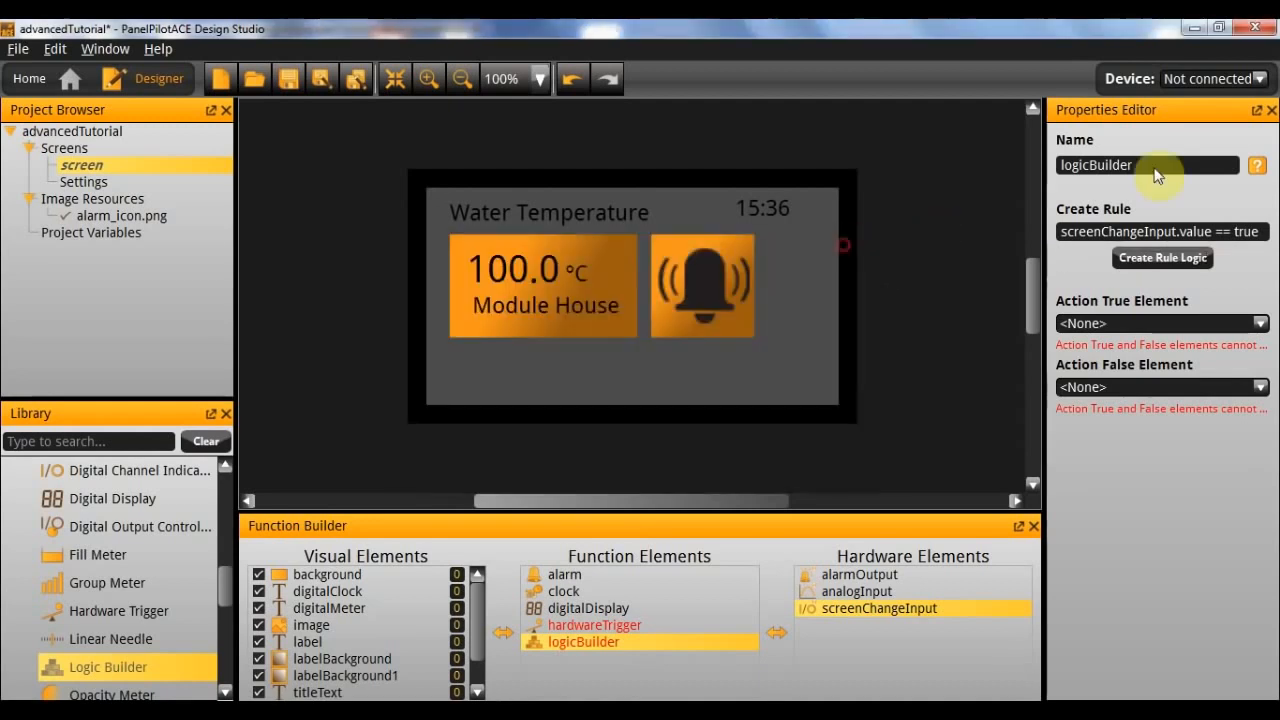
# Rename the Logic Builder function as ifScreenChange.
pyautogui.doubleClick(1177, 166)
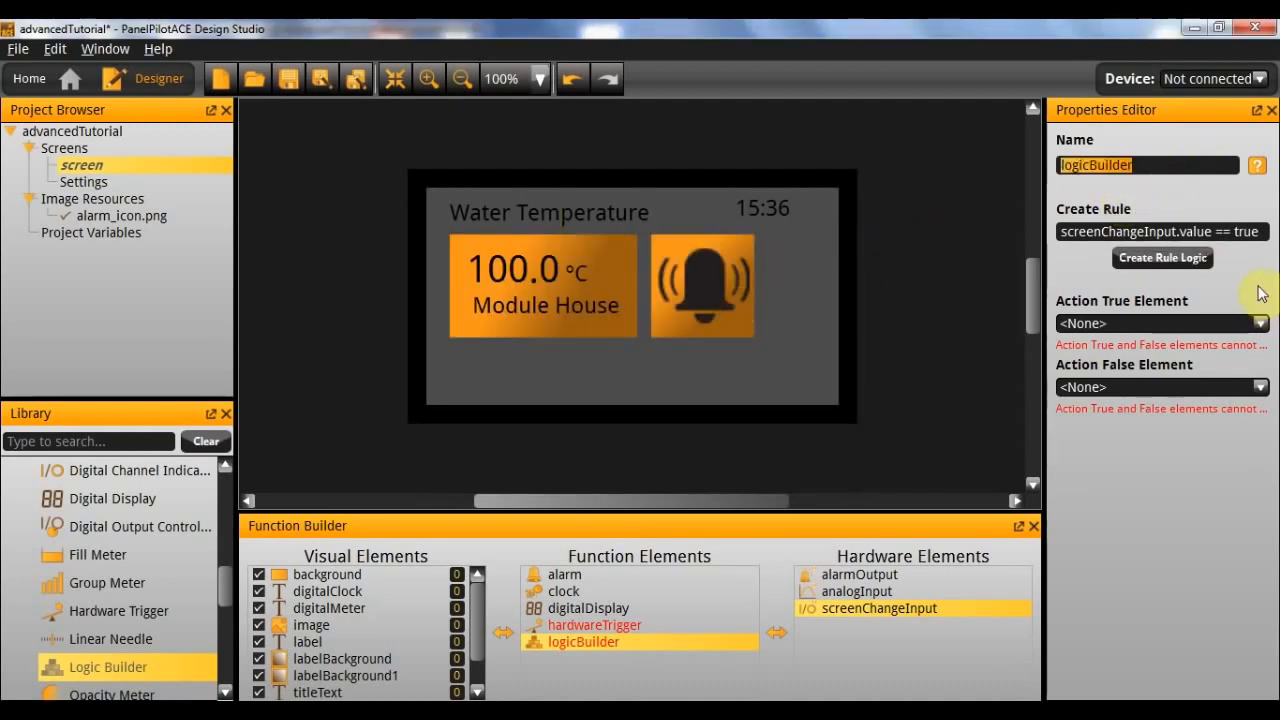
pyautogui.write('uf')
pyautogui.write('Sc')
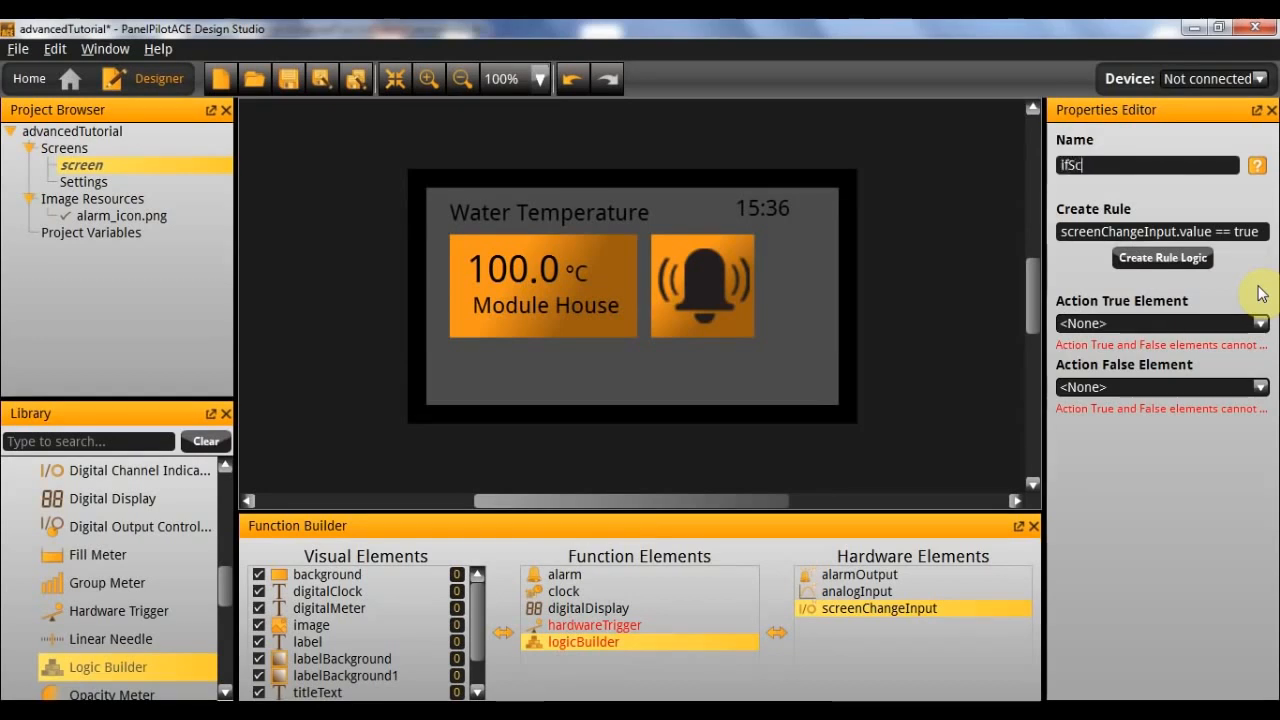
pyautogui.write('reenChange')
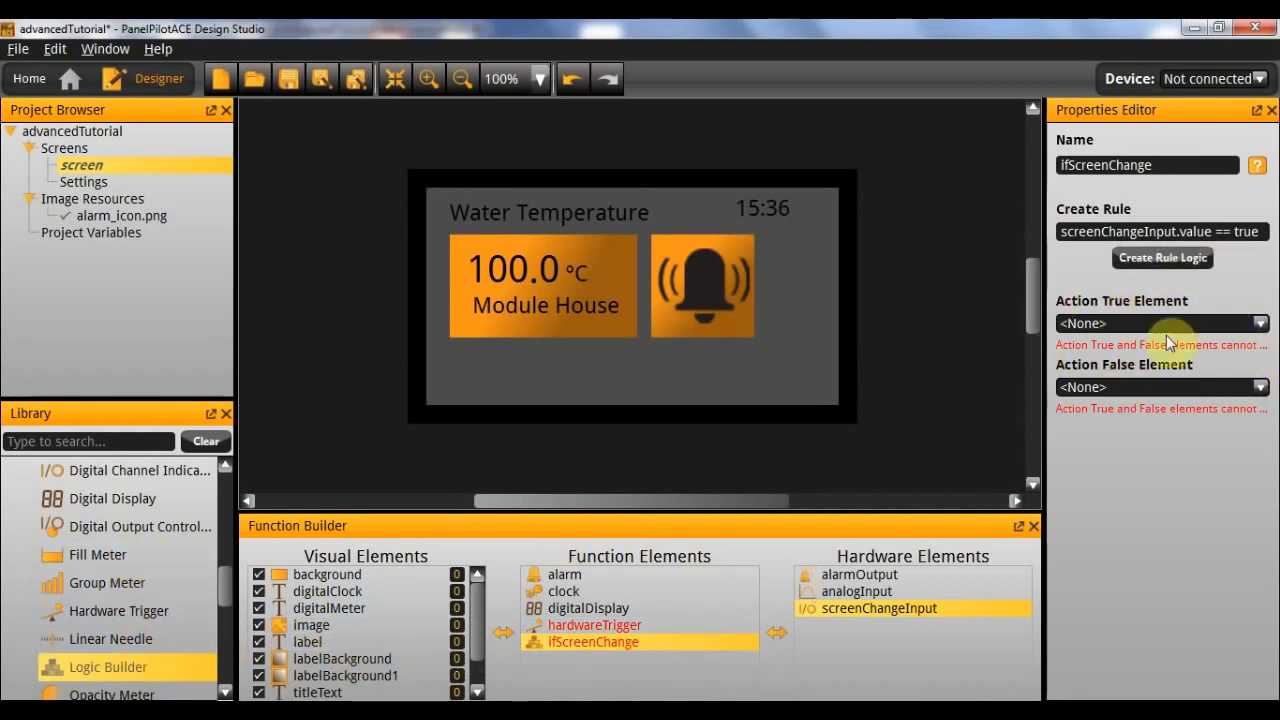
pyautogui.scroll(4, 100, 590)
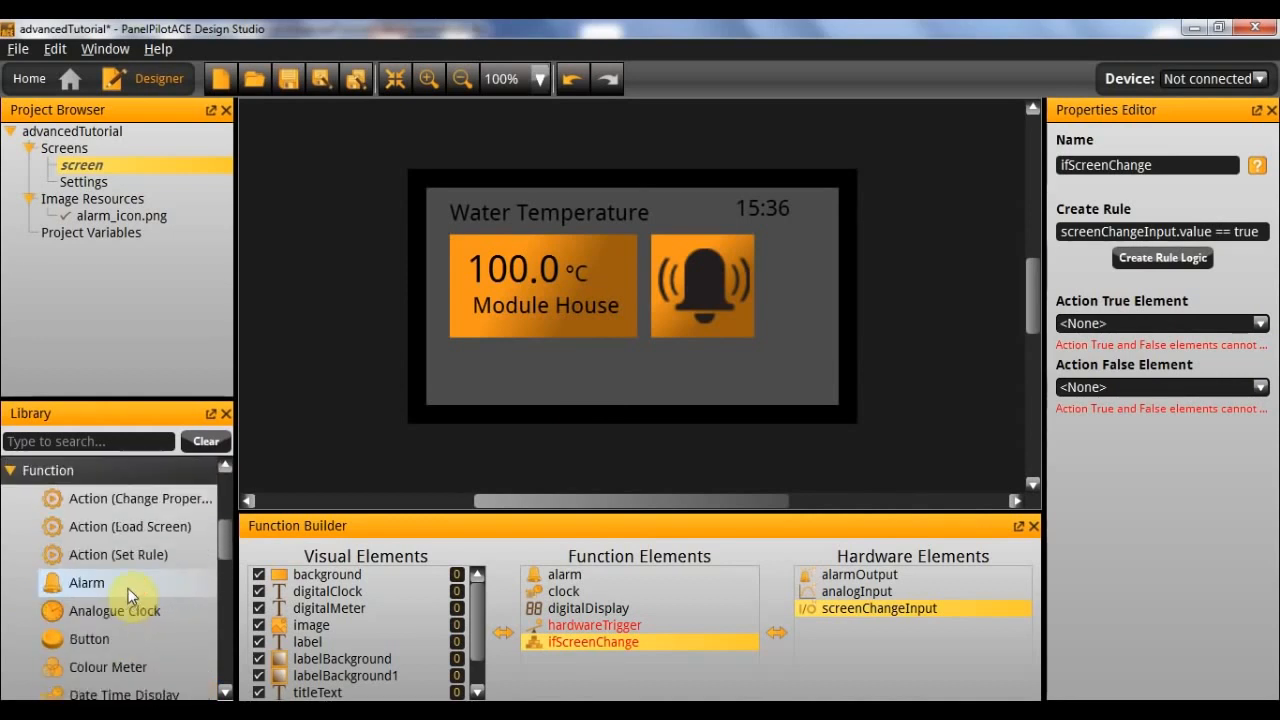
# Add an Action (Load Screen) function to the main screen, name it loadSettings and make it load the Settings screen.
pyautogui.moveTo(90, 527); pyautogui.dragTo(585, 672)
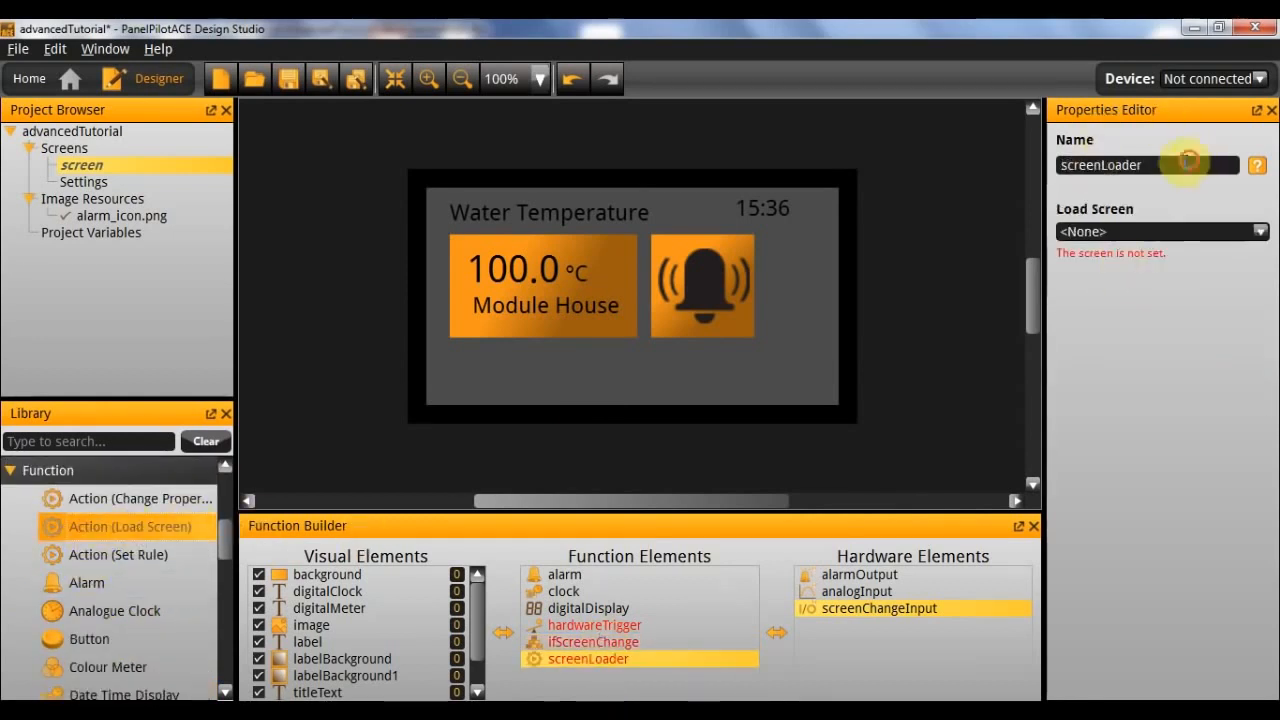
pyautogui.moveTo(1187, 161); pyautogui.dragTo(995, 205)
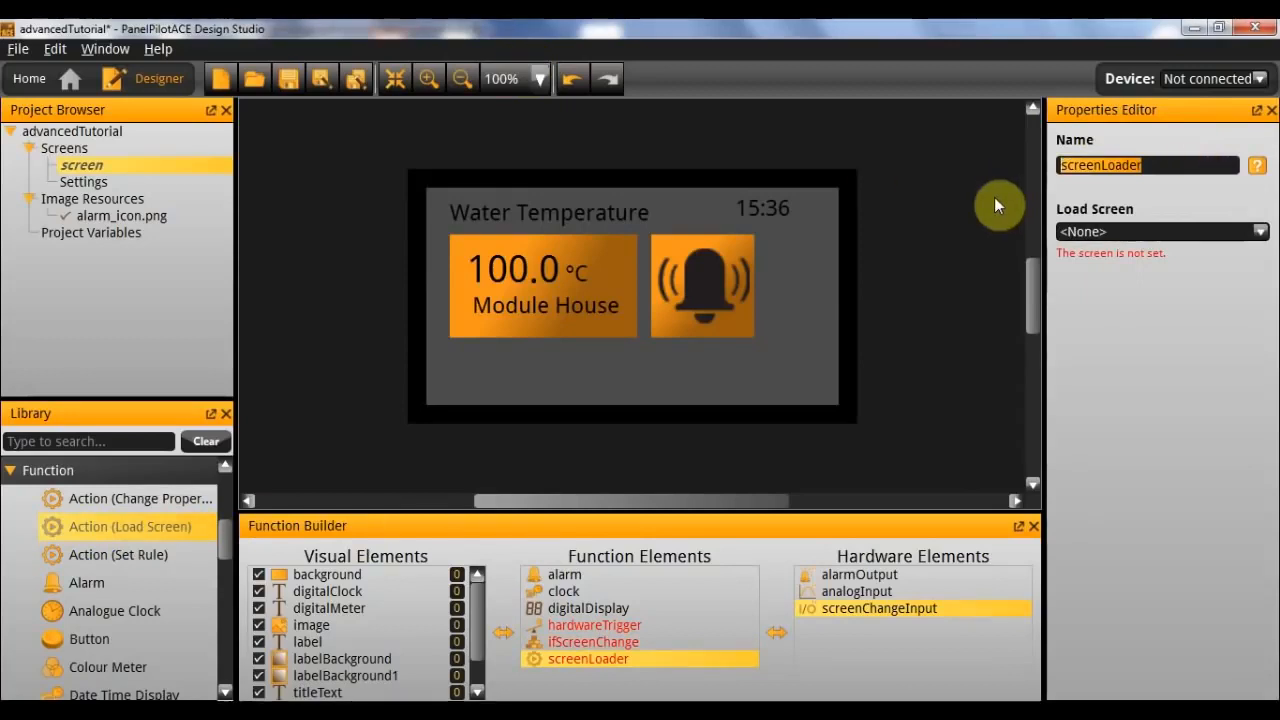
pyautogui.write('loadSettings')
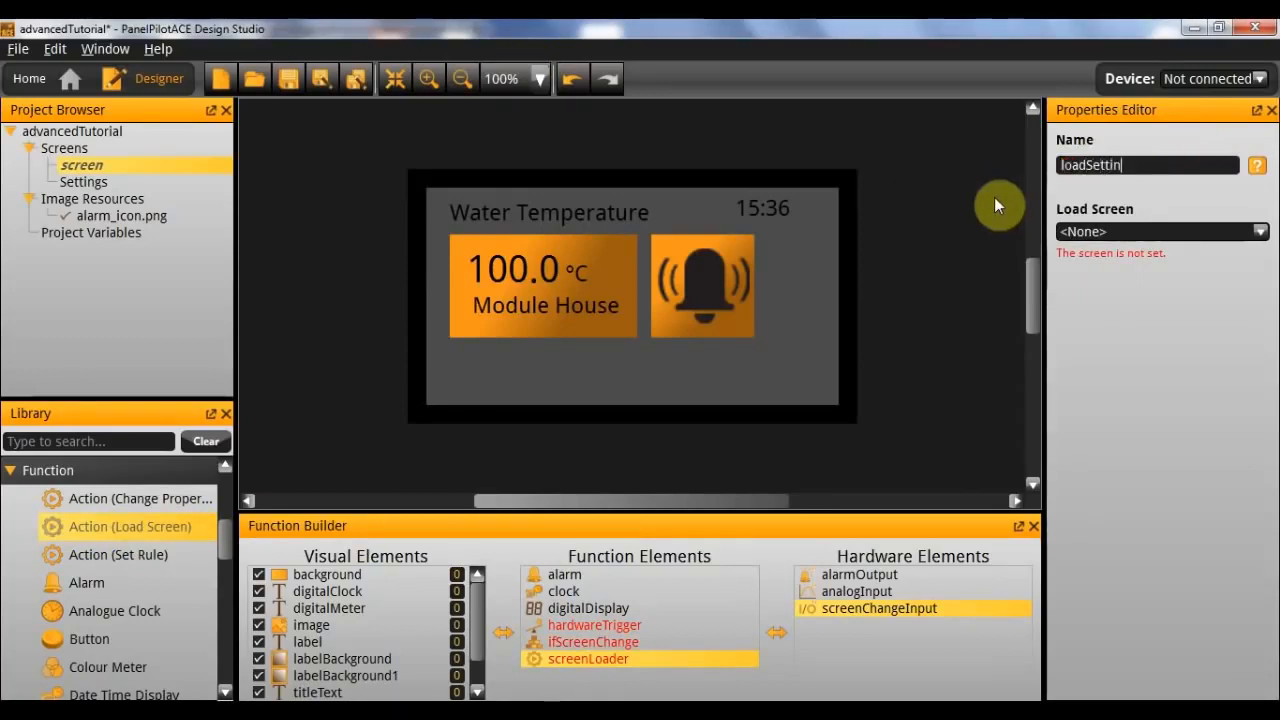
pyautogui.click(1148, 221)
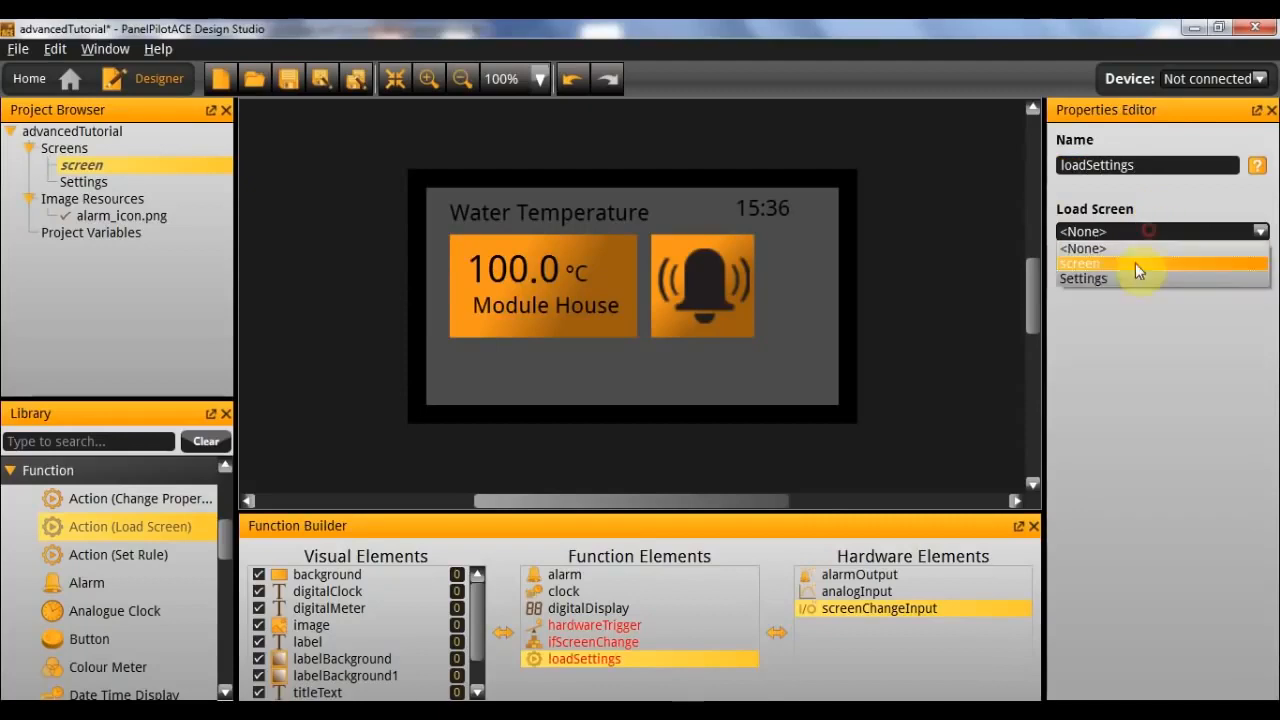
pyautogui.click(1106, 280)
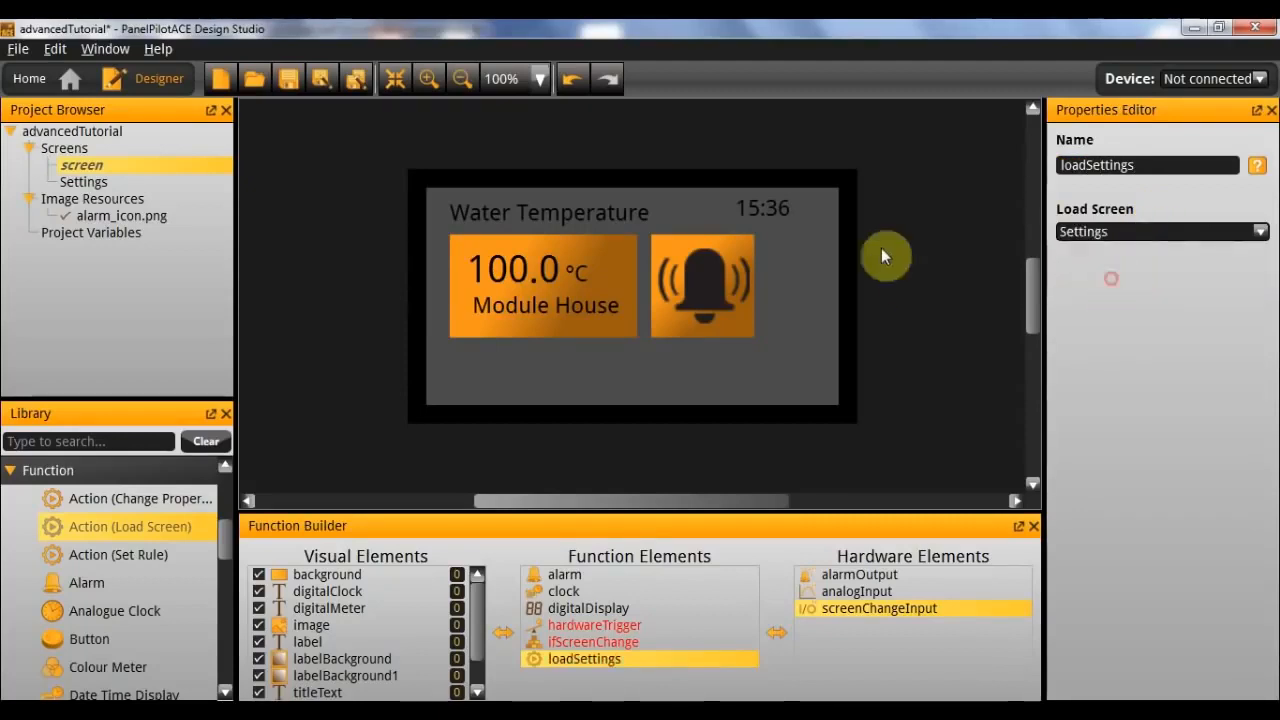
# Set the Action True Element of ifScreenChange to loadSettings.
pyautogui.click(598, 645)
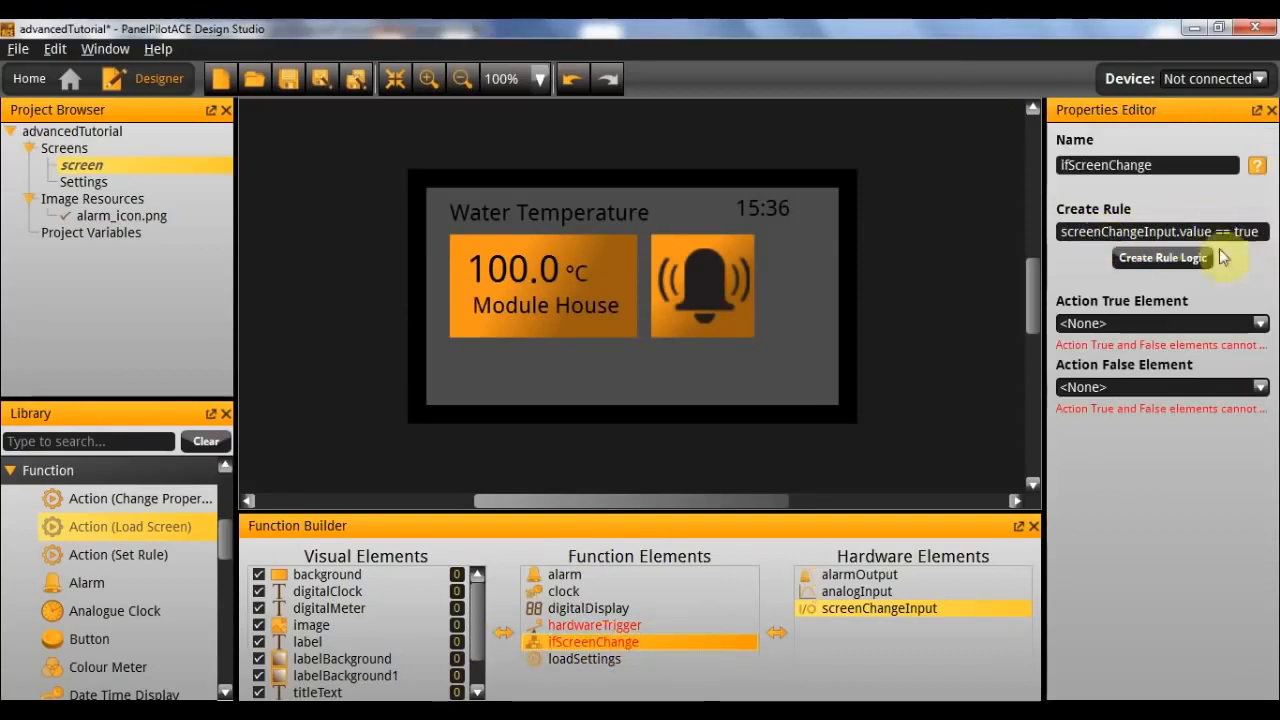
pyautogui.click(1105, 324)
pyautogui.click(1108, 350)
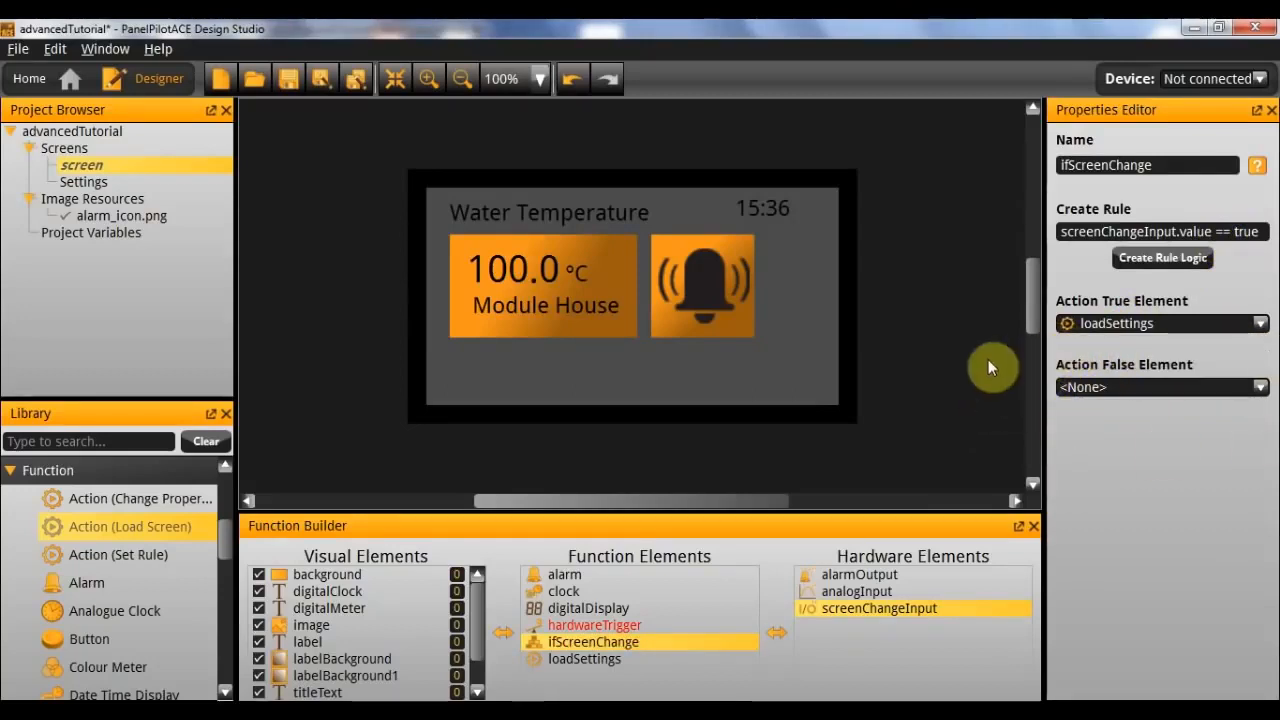
# Set the Action Element of hardwareTrigger to ifScreenChange.
pyautogui.click(600, 625)
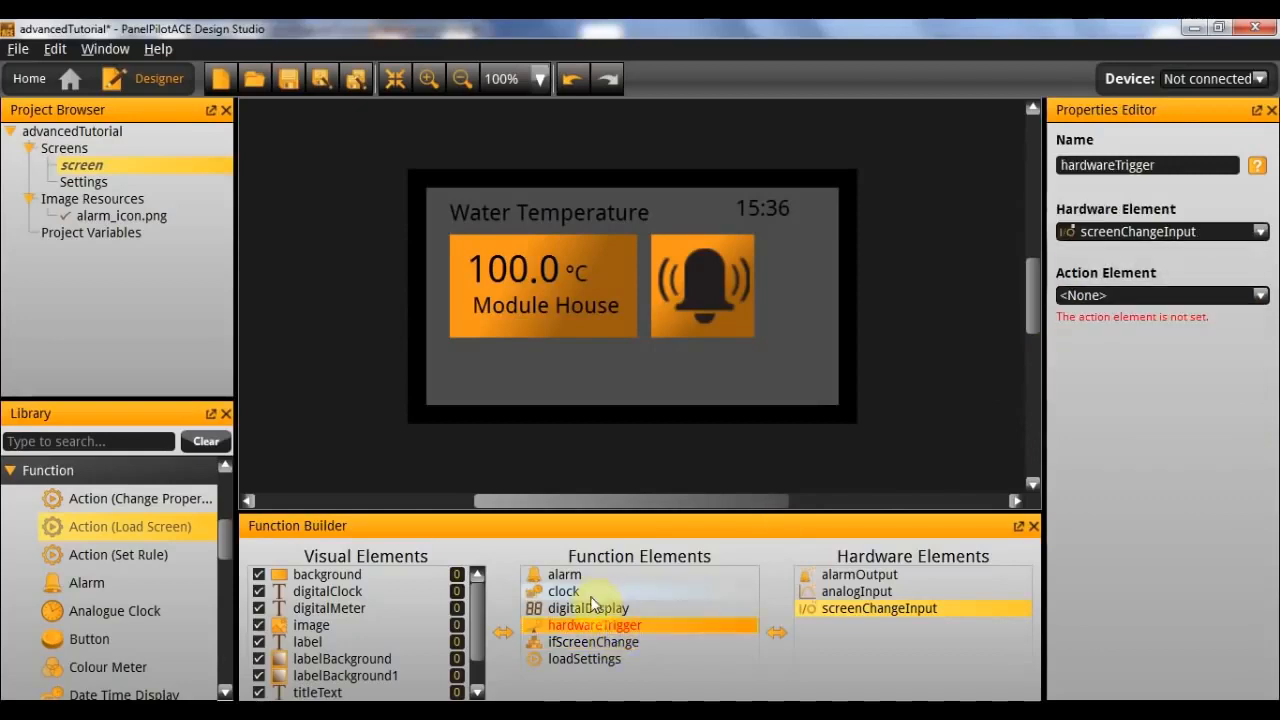
pyautogui.click(1162, 297)
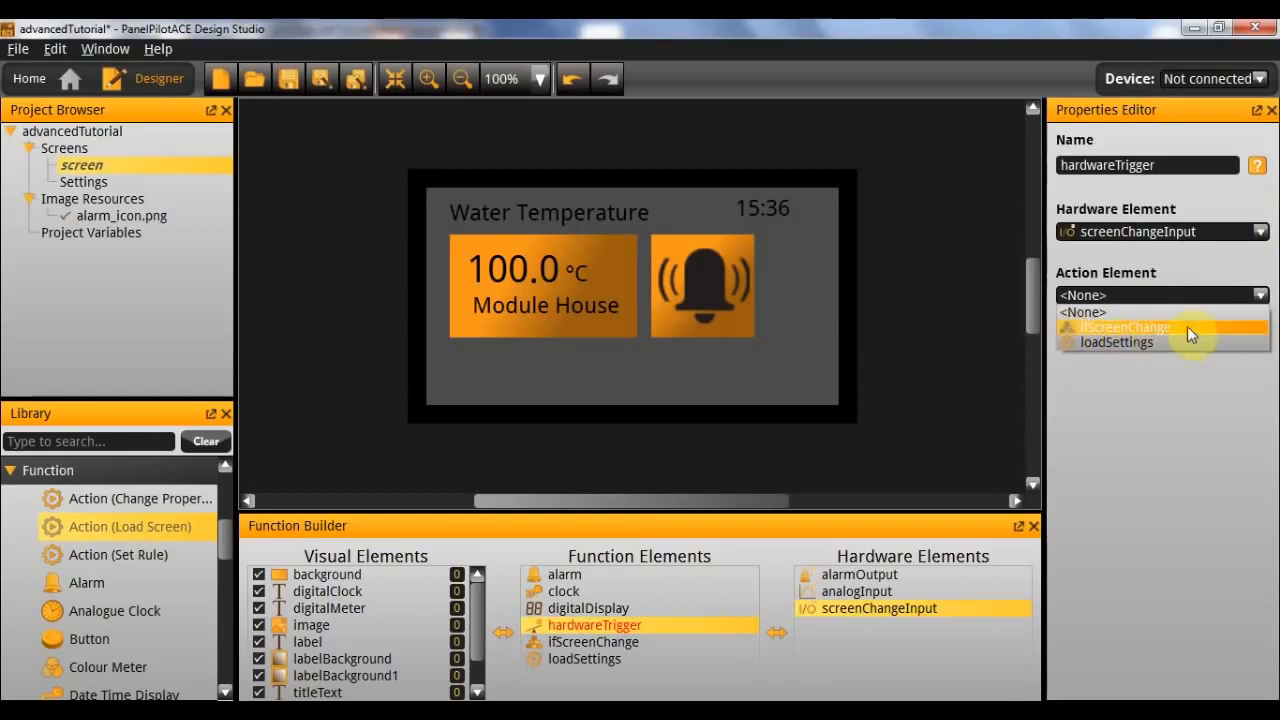
pyautogui.click(1189, 326)
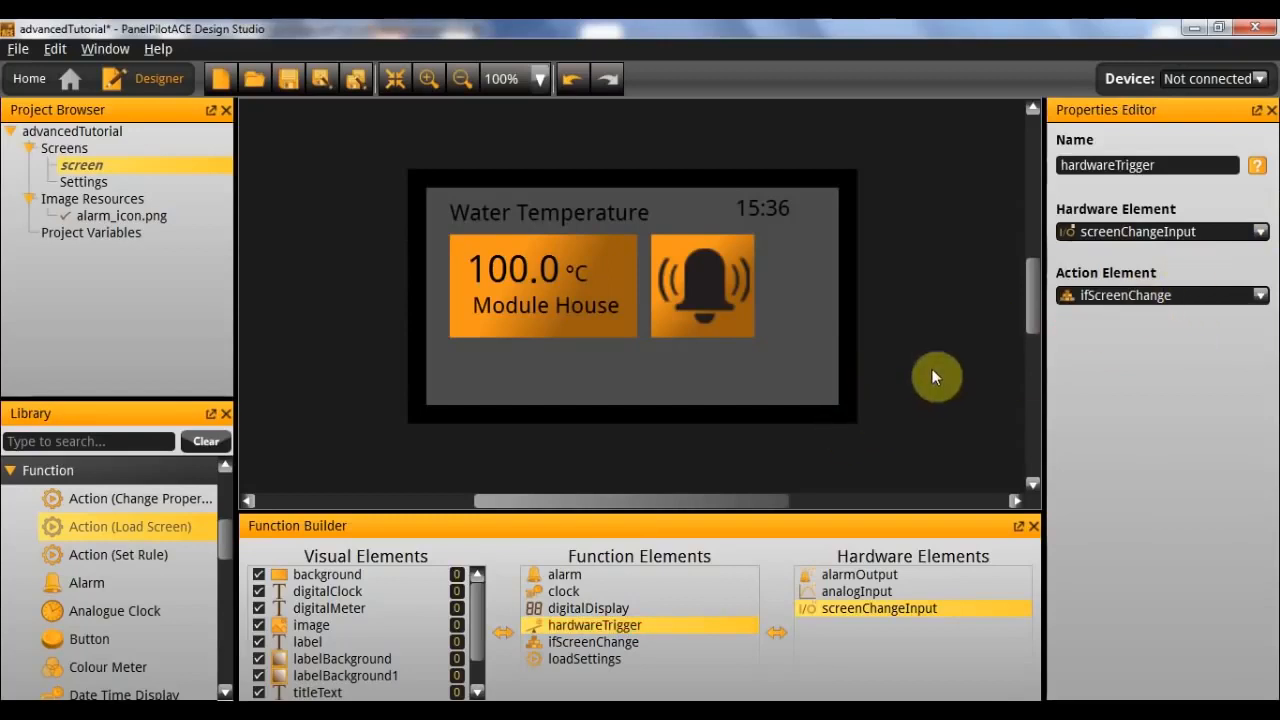
# Run the project in the emulator, test switching digital channel 1 on and off, then close the emulator.
pyautogui.click(852, 462)
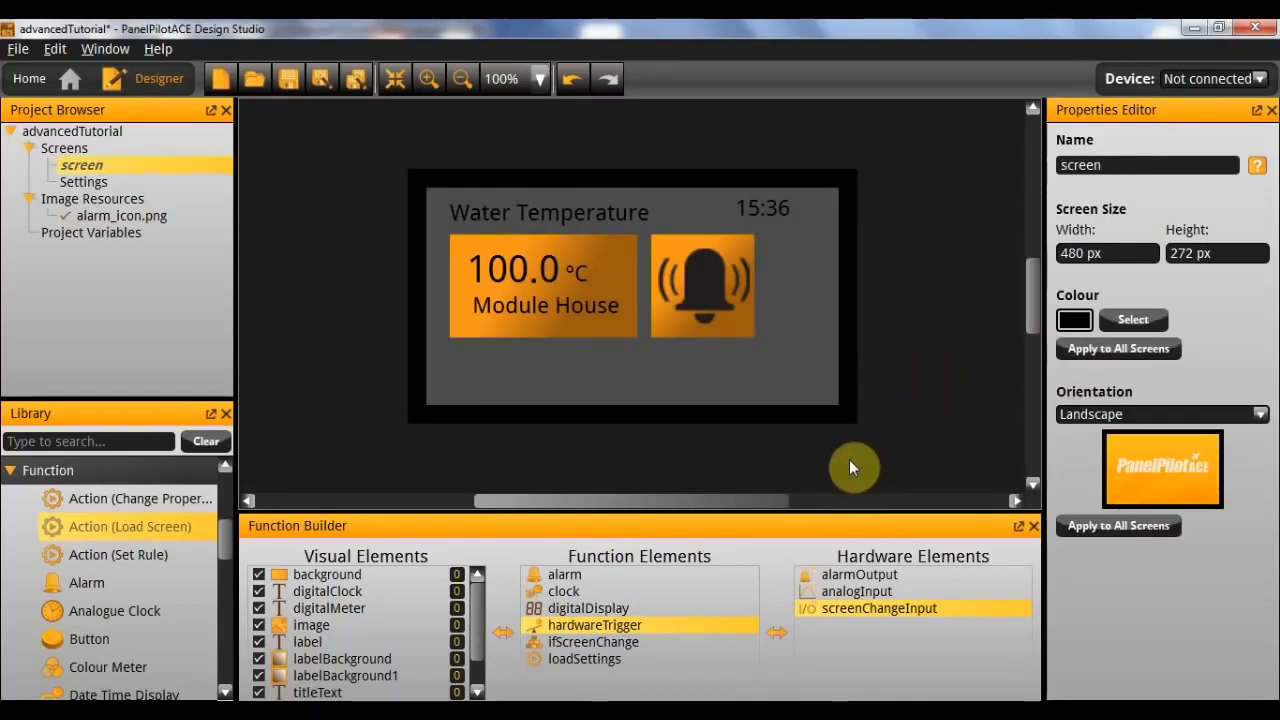
pyautogui.press('F5')
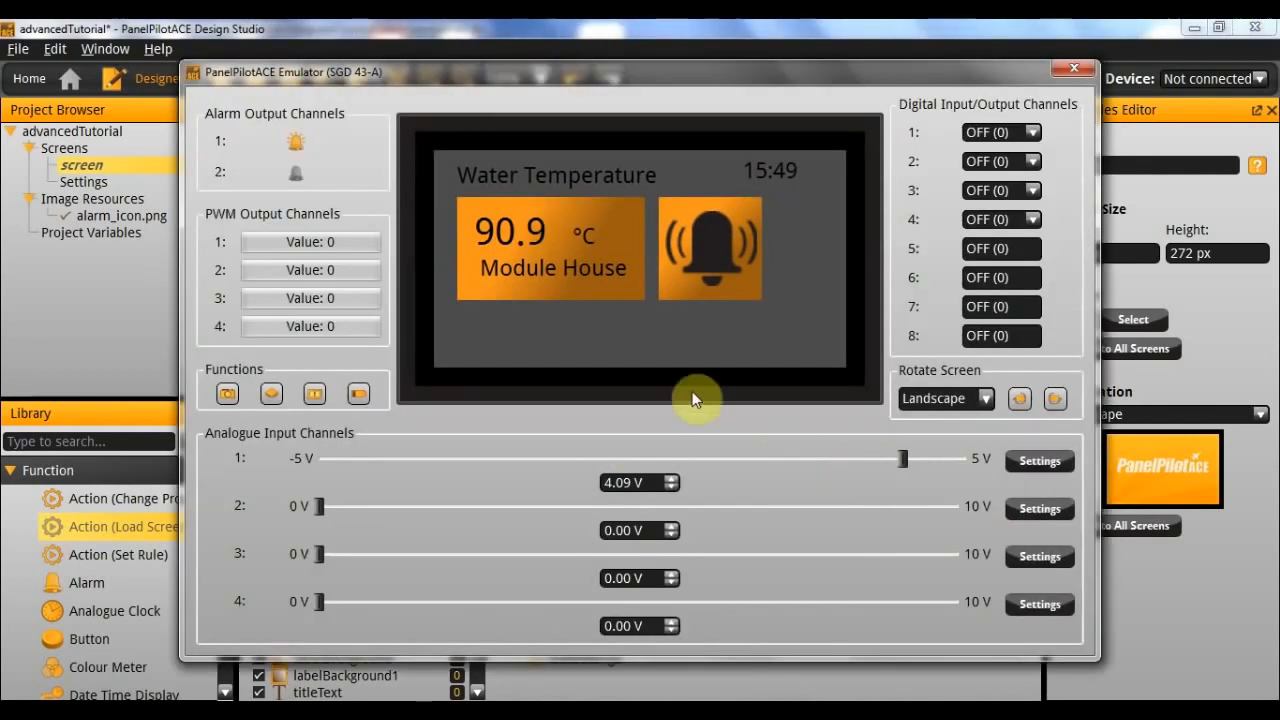
pyautogui.click(1005, 140)
pyautogui.click(1003, 180)
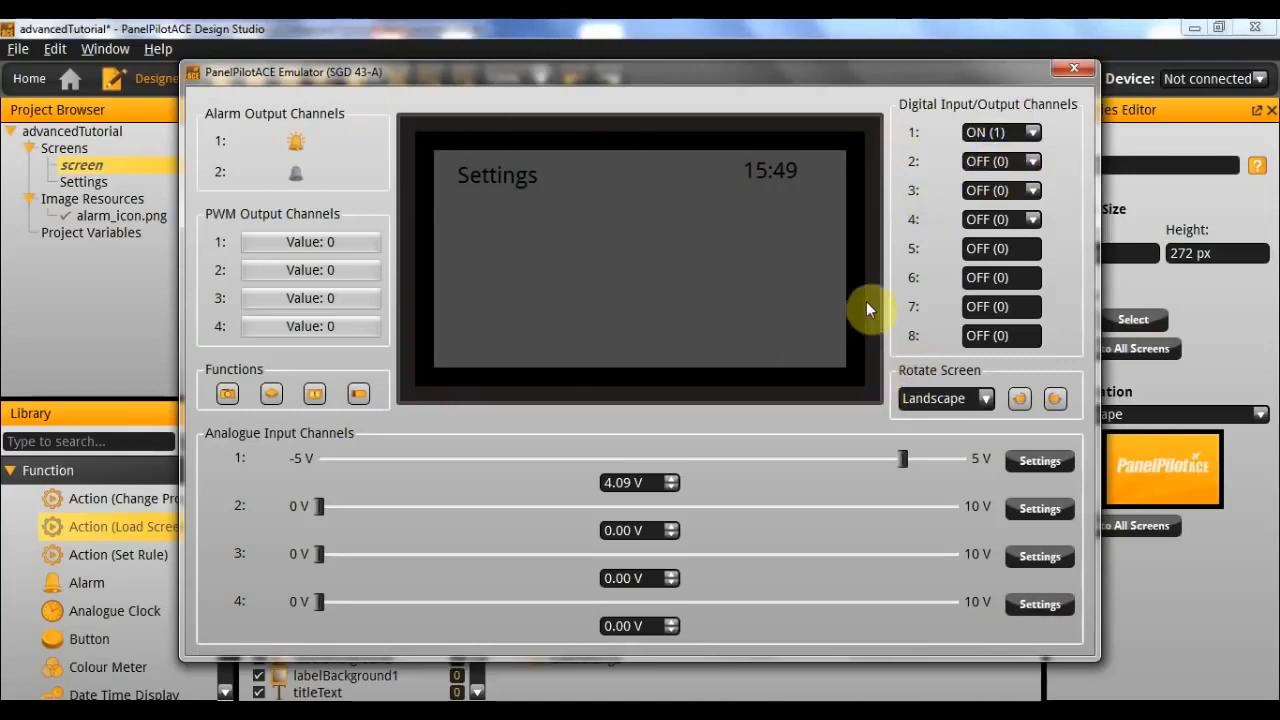
pyautogui.click(1026, 140)
pyautogui.click(1012, 152)
pyautogui.click(1003, 138)
pyautogui.click(996, 164)
pyautogui.click(1026, 132)
pyautogui.click(1005, 152)
pyautogui.click(1073, 68)
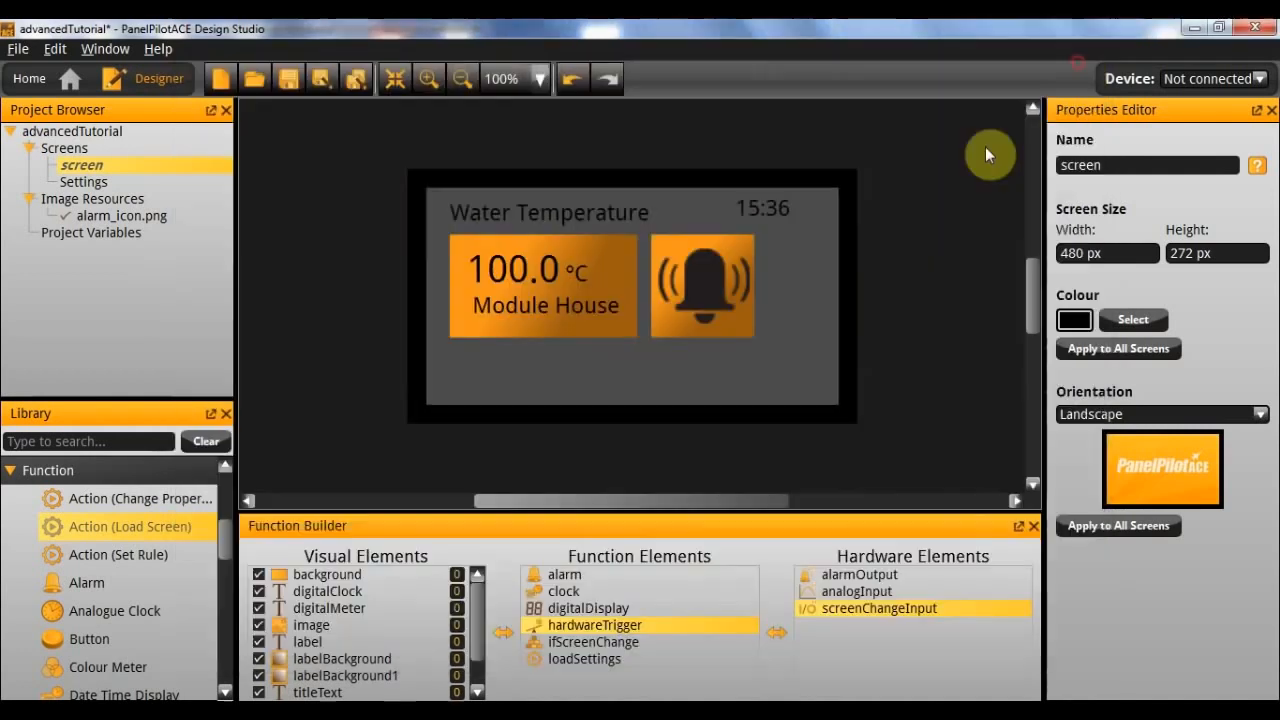
# Copy hardwareTrigger, ifScreenChange and loadSettings from the main screen and paste them into the Settings screen's functions.
pyautogui.click(75, 180)
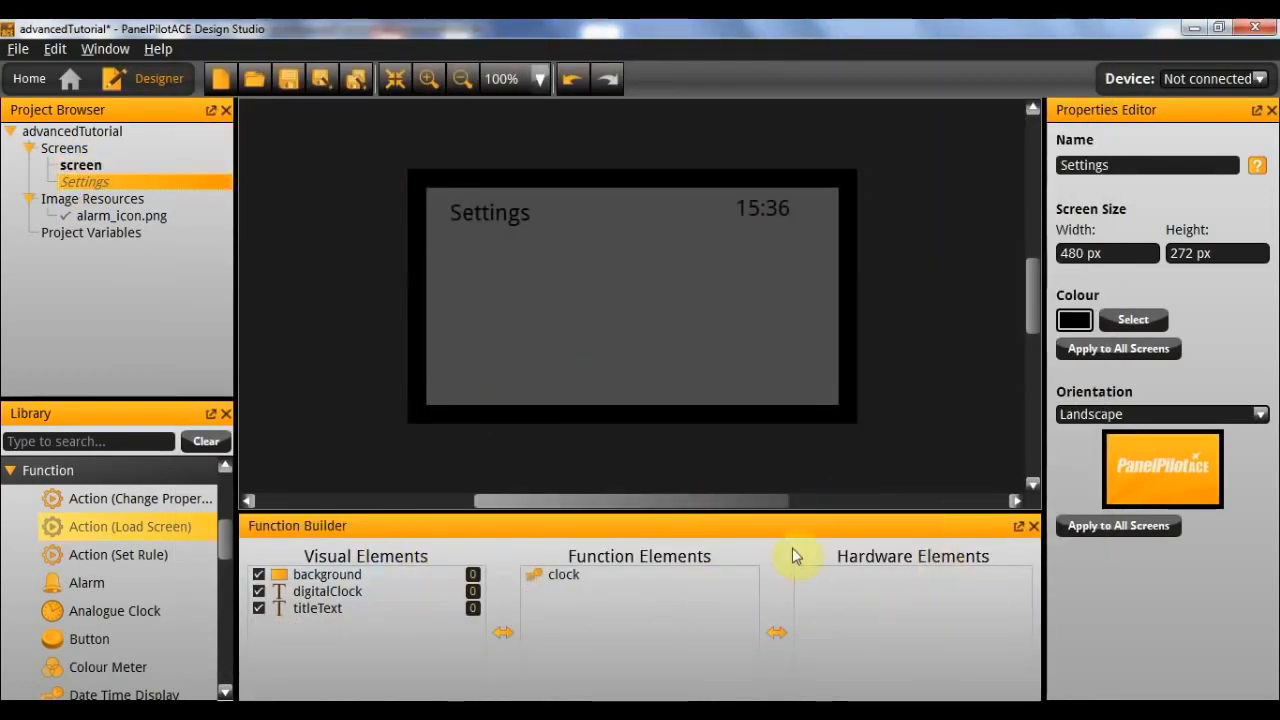
pyautogui.click(145, 167)
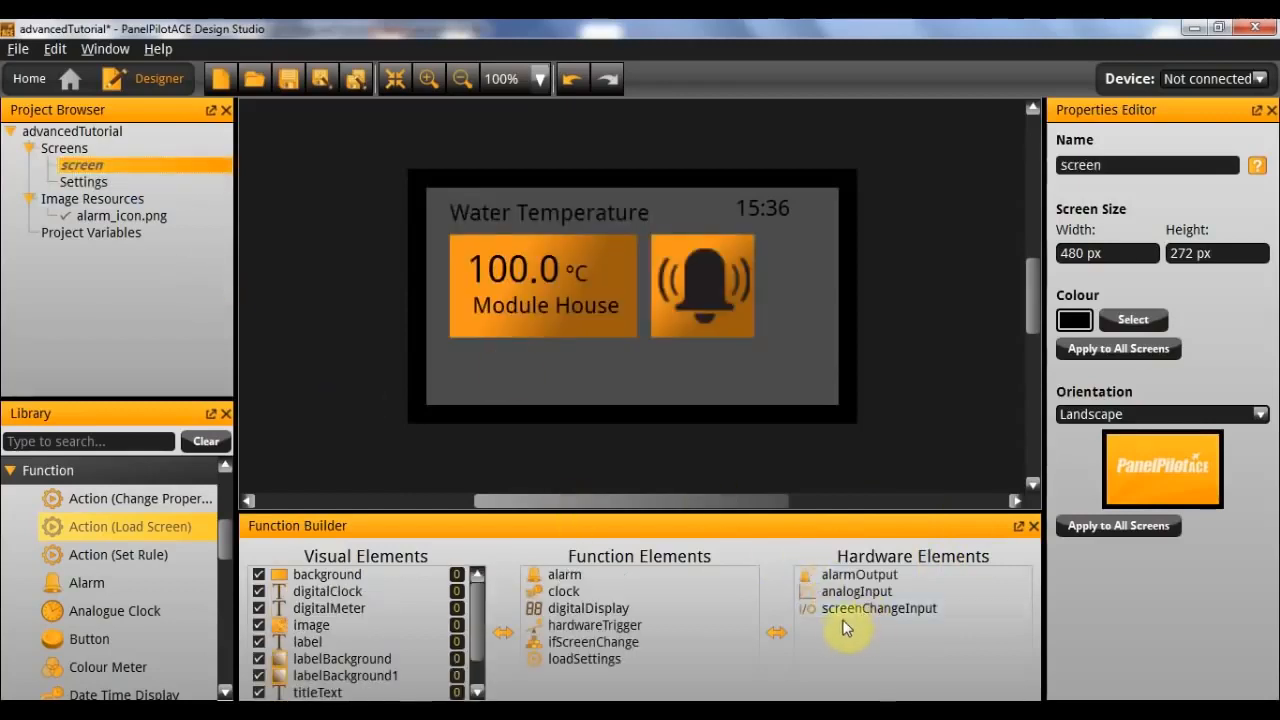
pyautogui.click(875, 610)
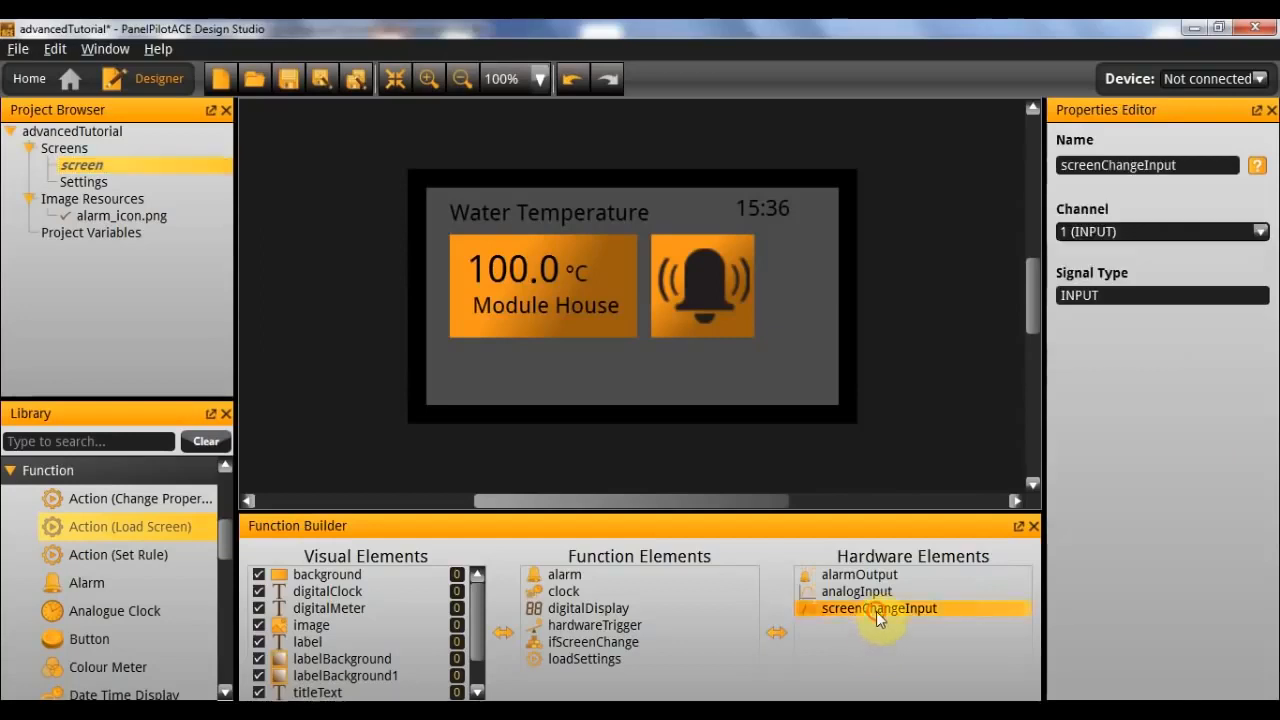
pyautogui.click(607, 645)
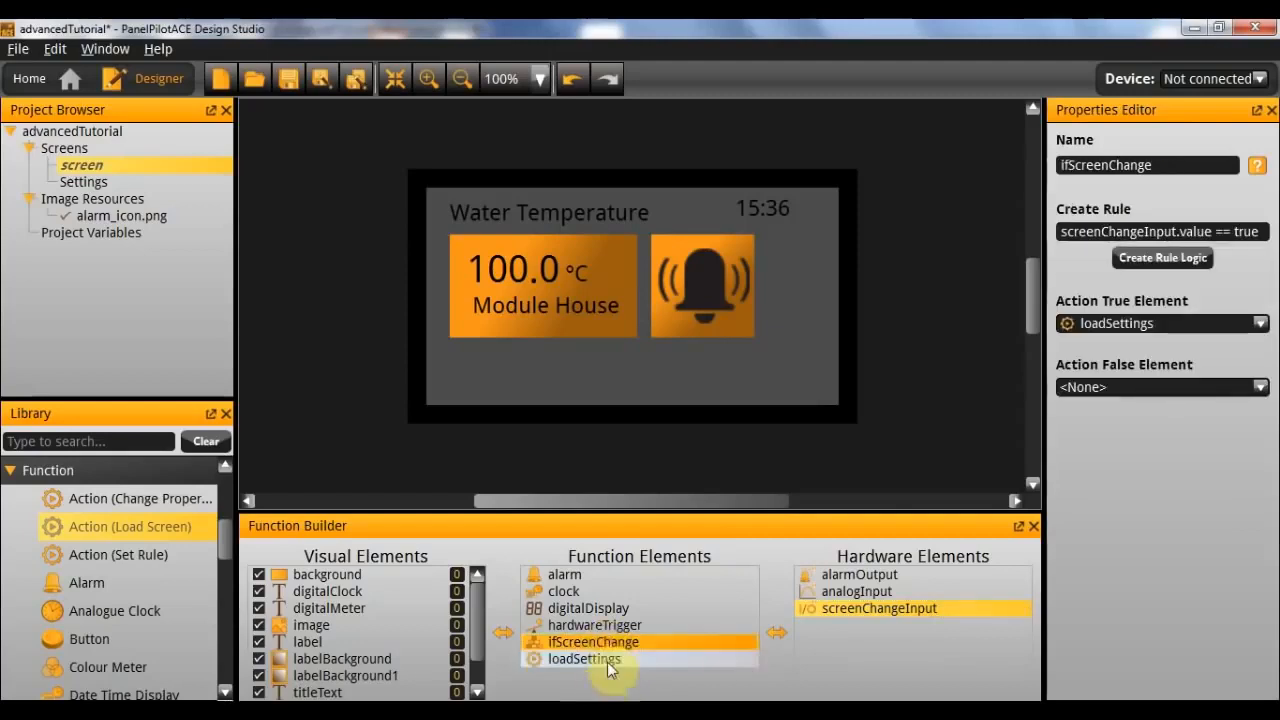
pyautogui.keyDown('ctrl'); pyautogui.click(608, 658); pyautogui.keyUp('ctrl')
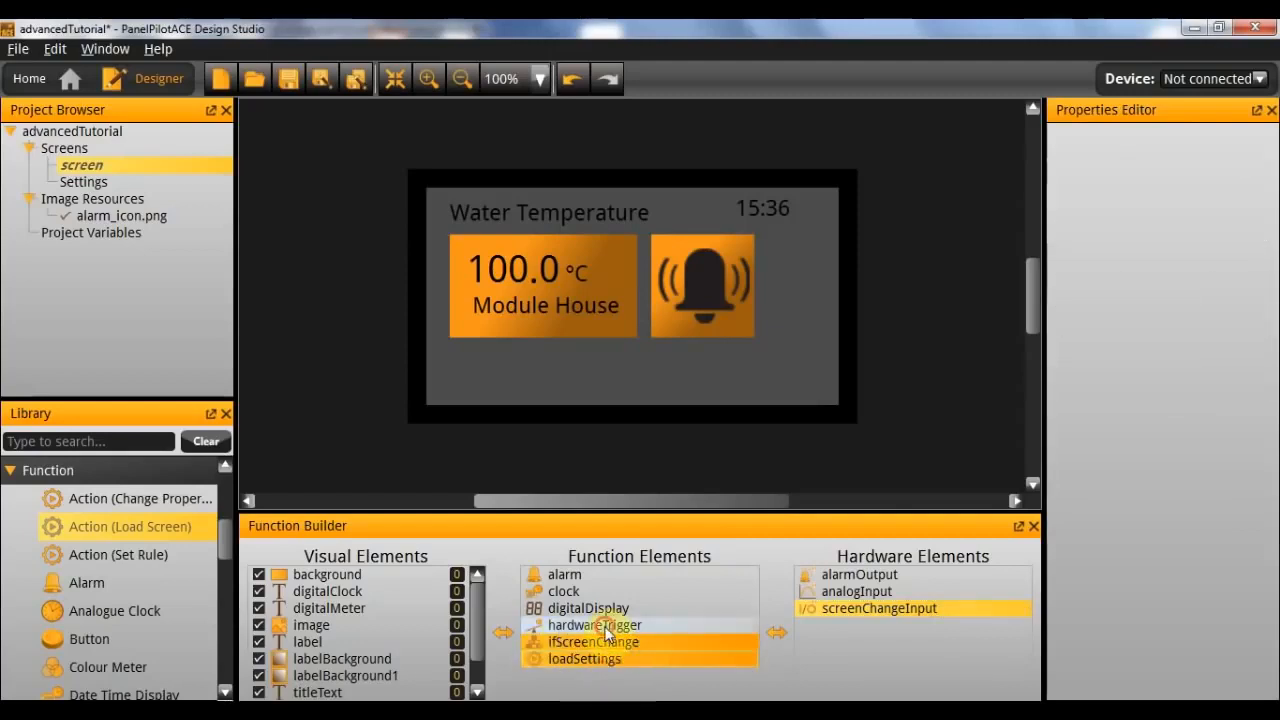
pyautogui.moveTo(631, 669); pyautogui.dragTo(936, 578)
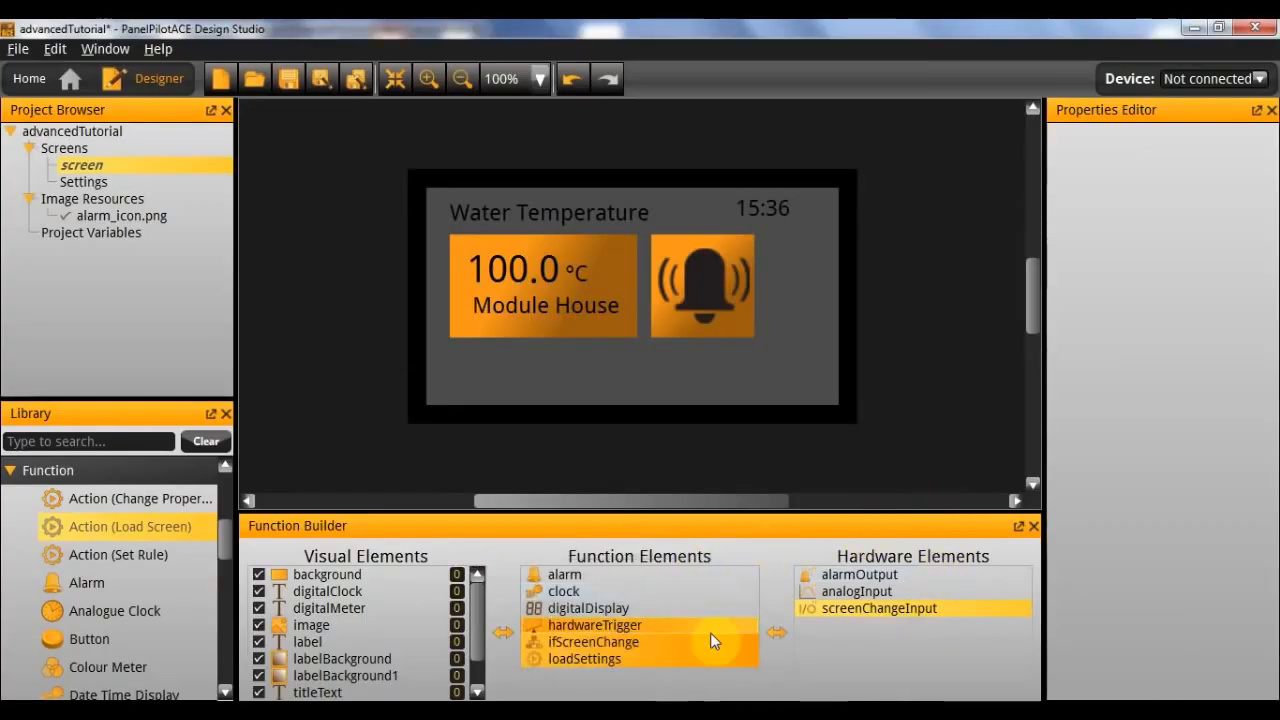
pyautogui.rightClick(638, 657)
pyautogui.click(688, 547)
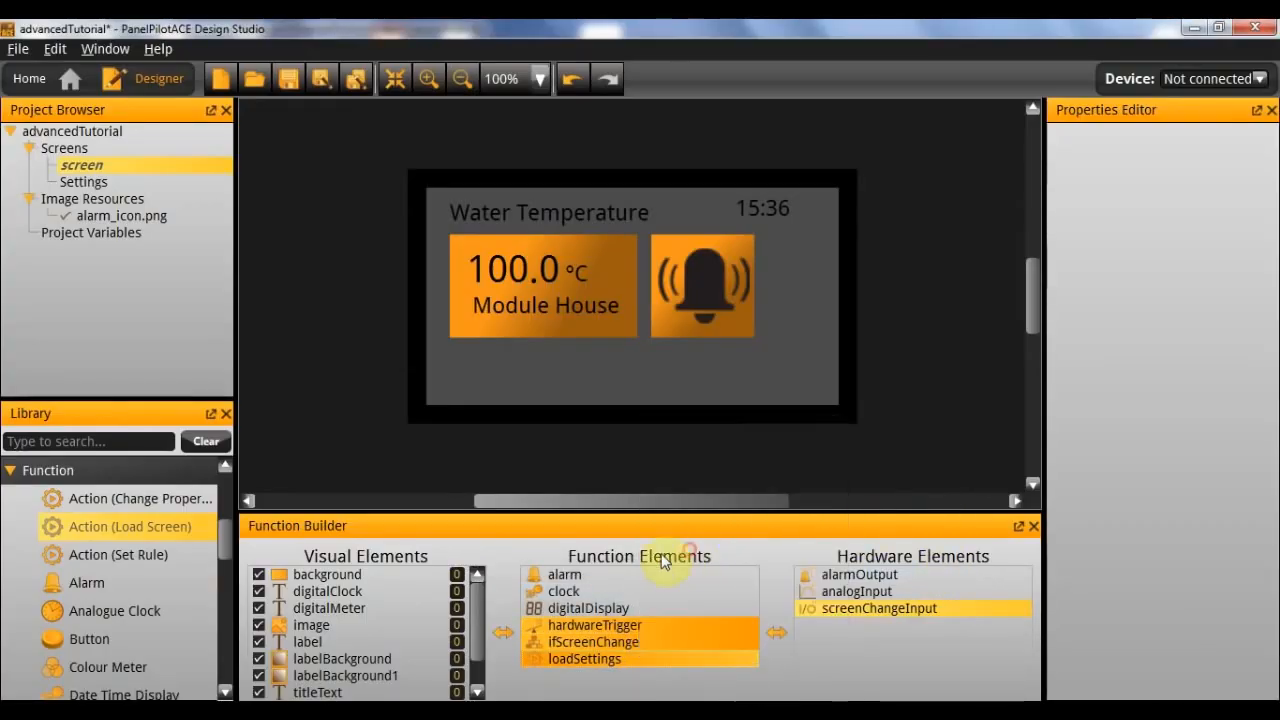
pyautogui.click(85, 183)
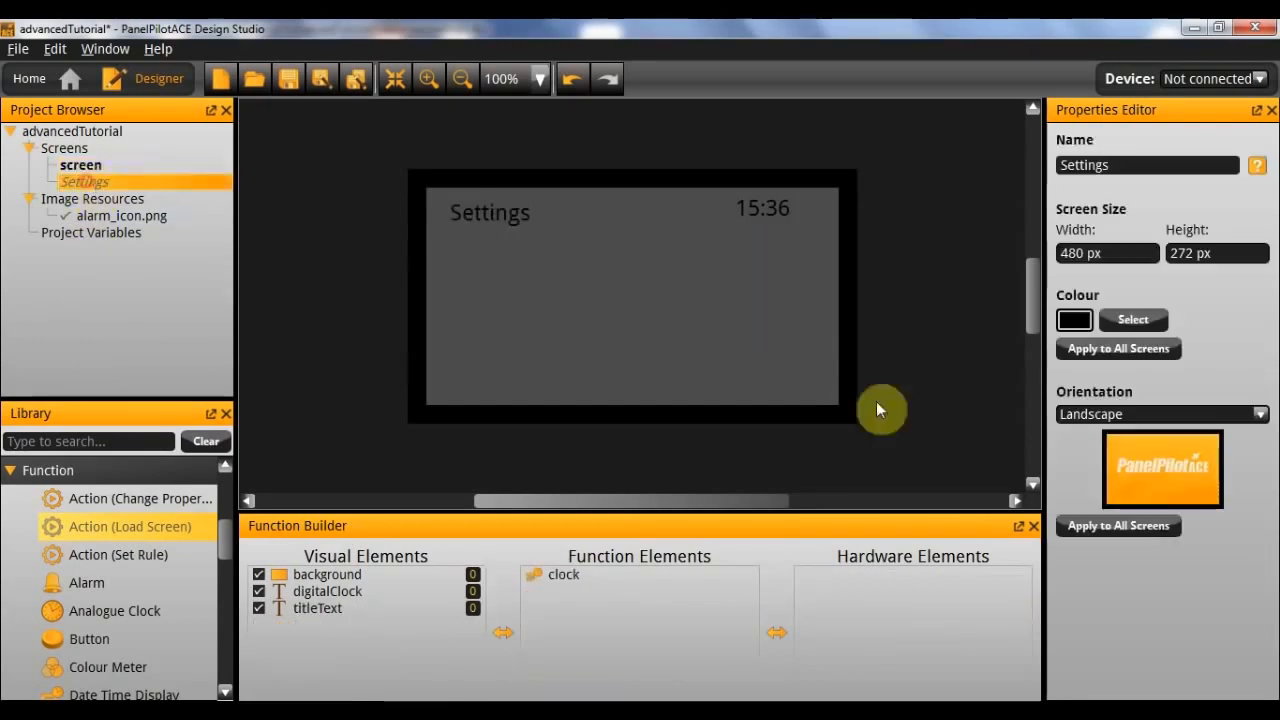
pyautogui.rightClick(654, 598)
pyautogui.click(712, 704)
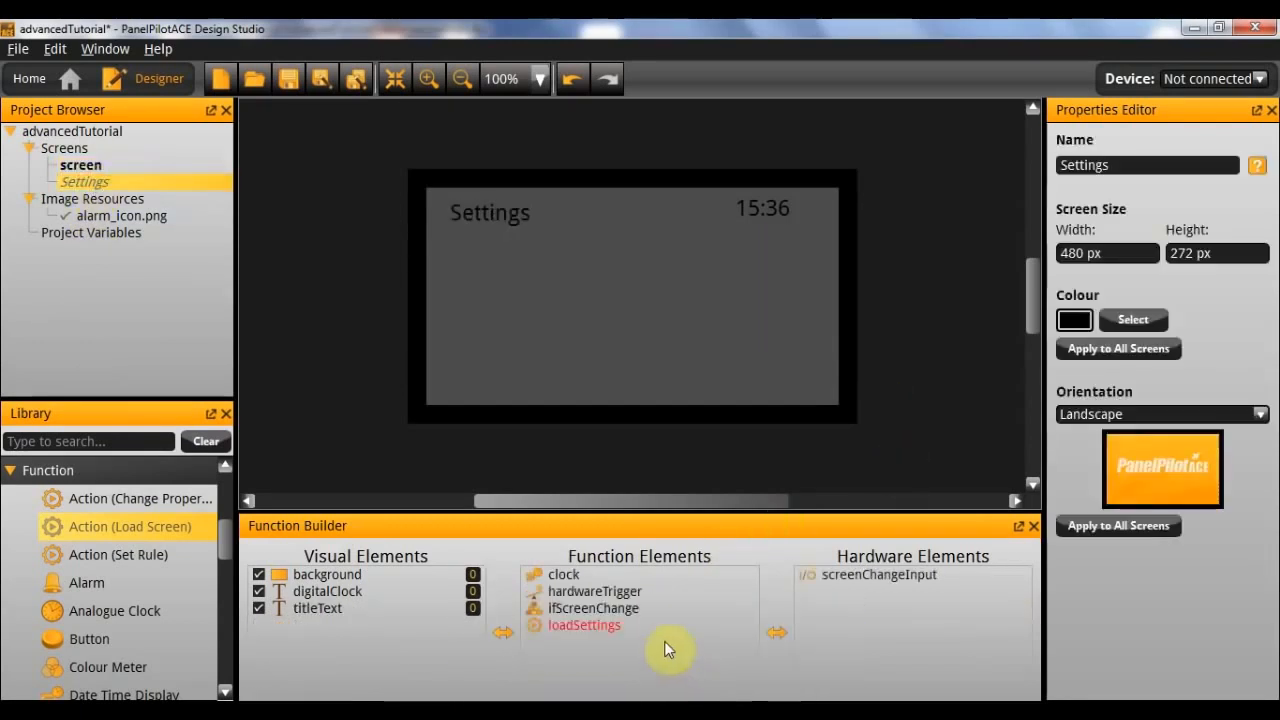
# Make the Settings screen's copied loadSettings action load the main screen, named screen, and rename the action loadScreen.
pyautogui.click(580, 625)
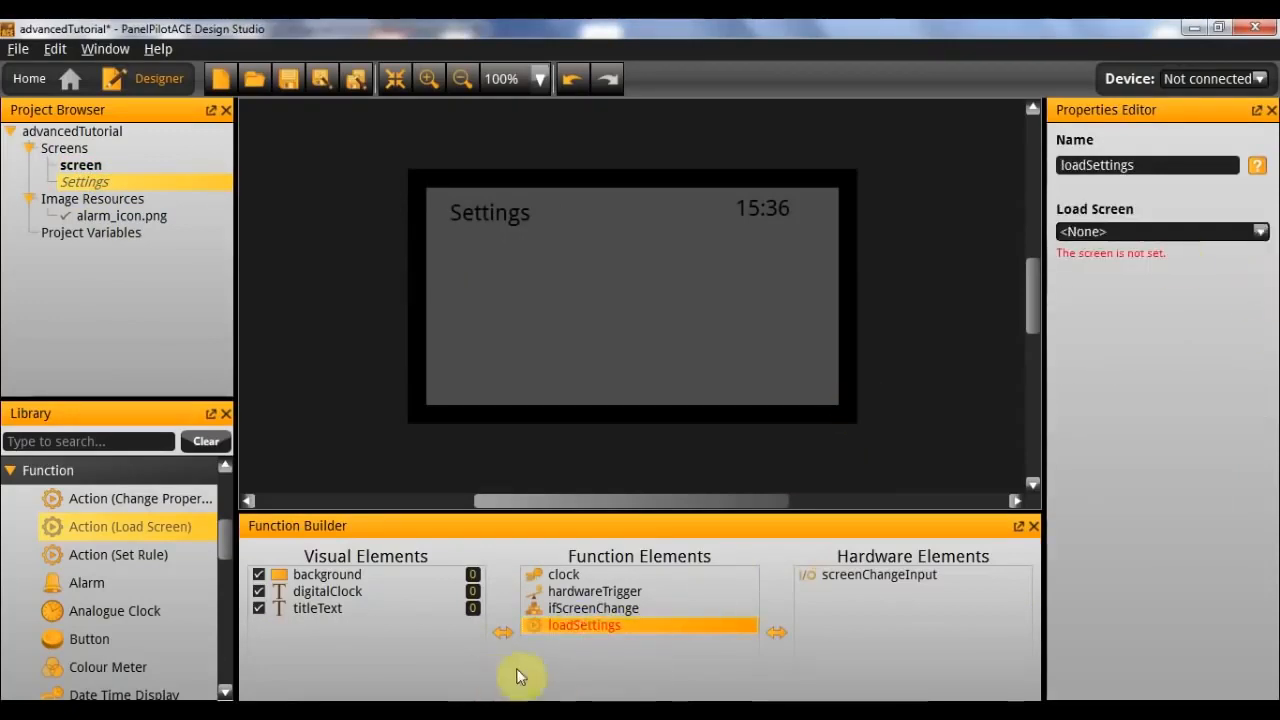
pyautogui.click(1159, 236)
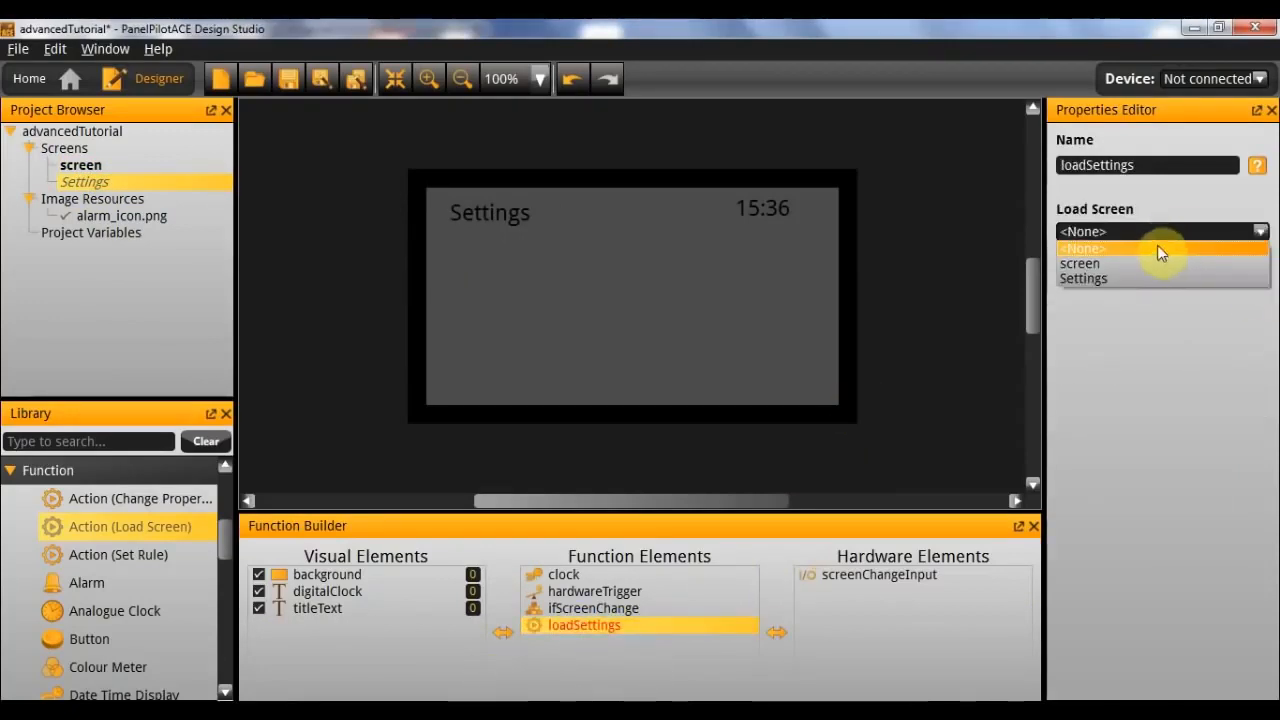
pyautogui.click(1093, 263)
pyautogui.moveTo(1146, 172); pyautogui.dragTo(1108, 180)
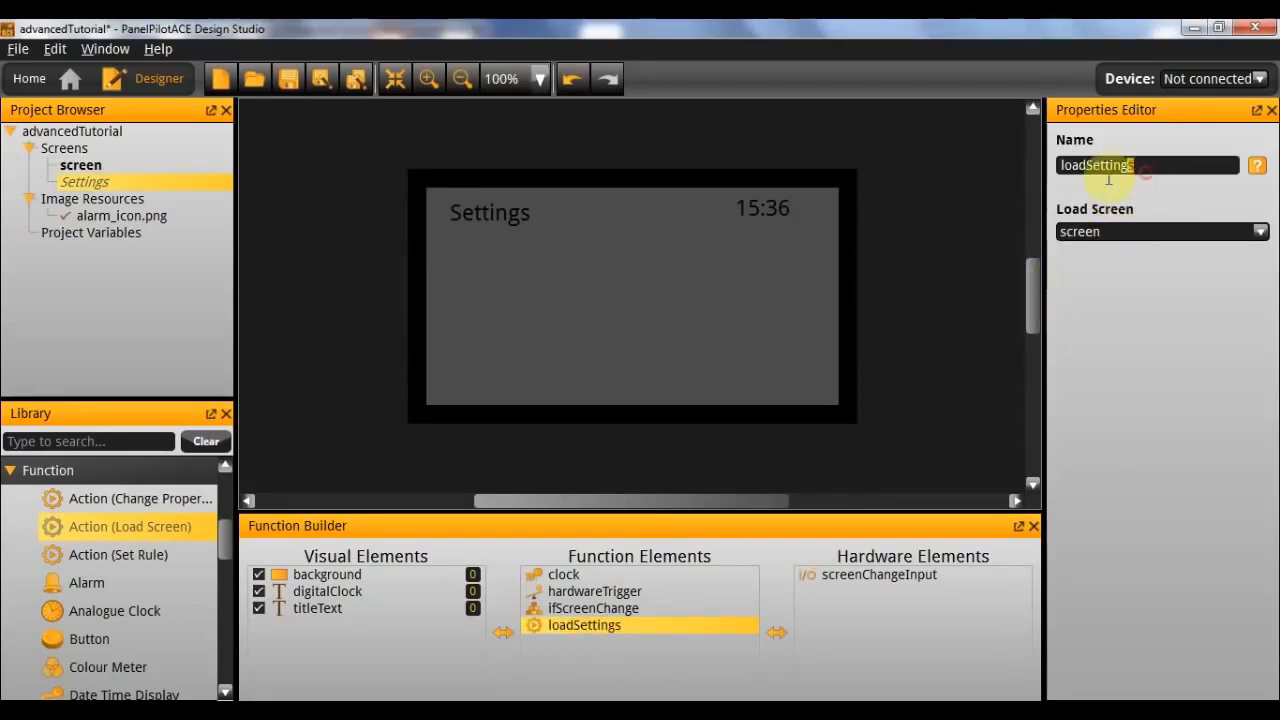
pyautogui.write('Screen')
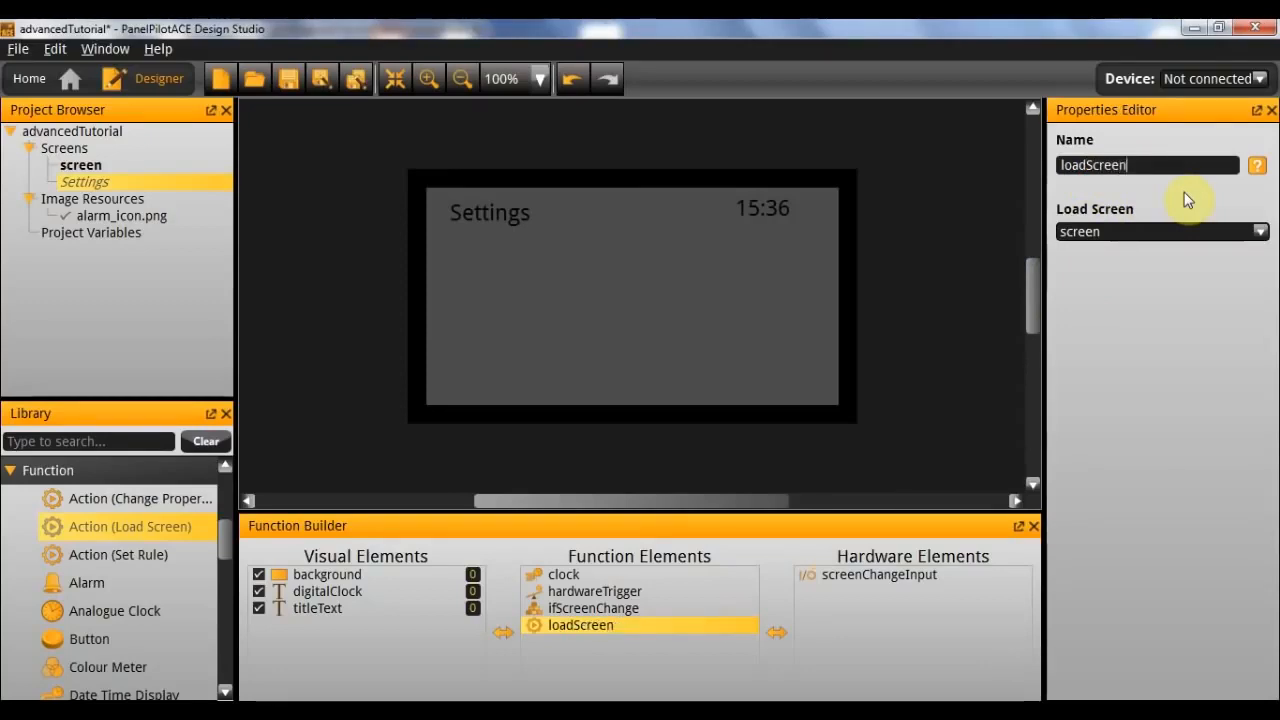
# Change the Boolean value in the Settings screen's ifScreenChange rule to false and close the rule editor.
pyautogui.click(651, 607)
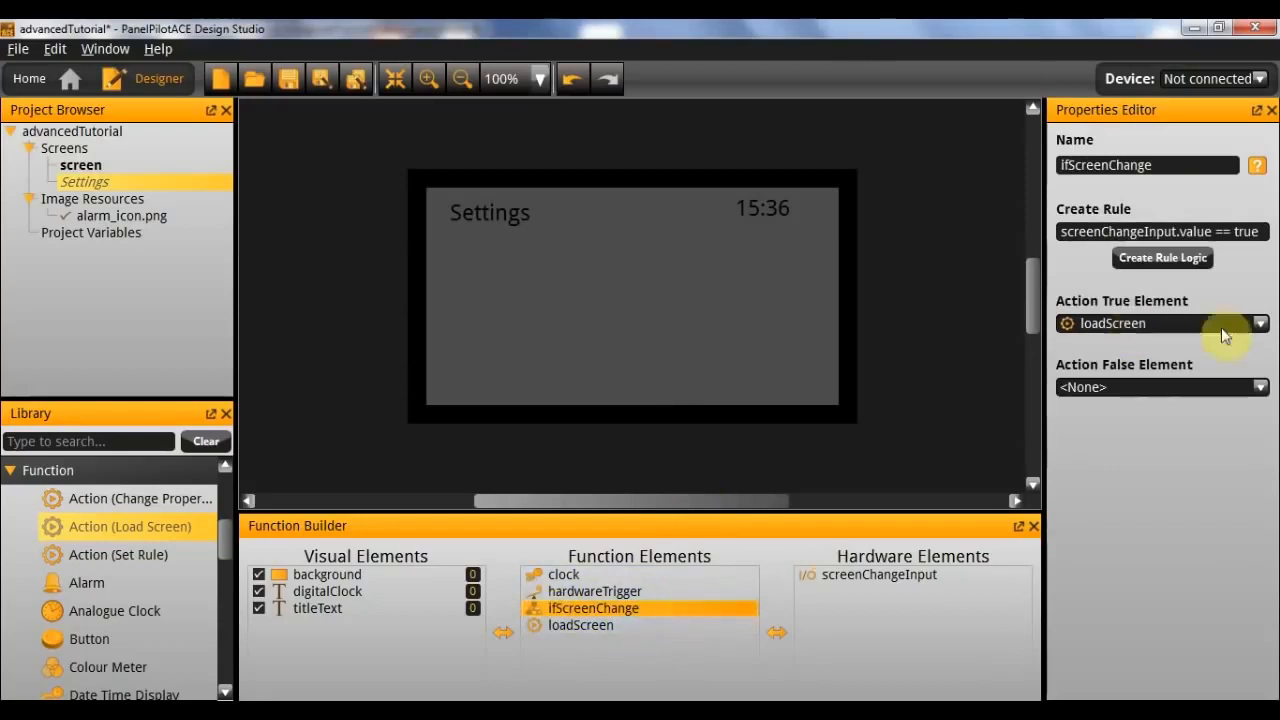
pyautogui.click(1140, 260)
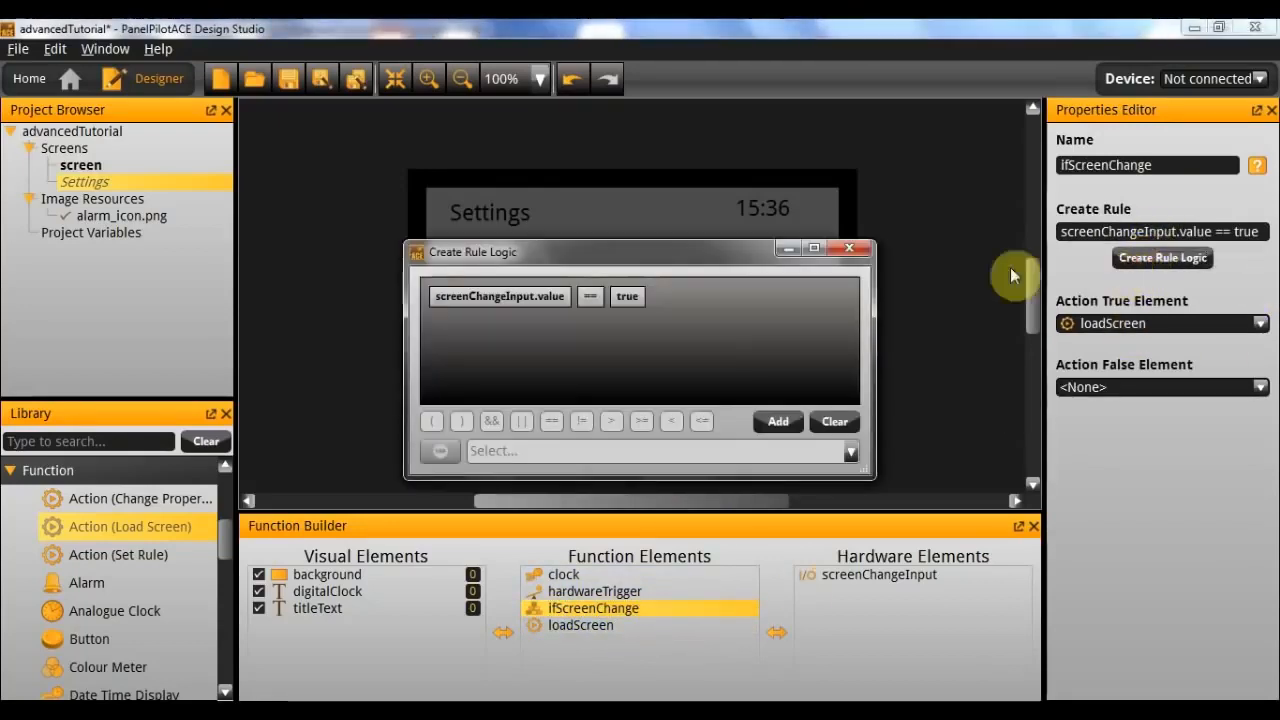
pyautogui.click(630, 297)
pyautogui.click(490, 455)
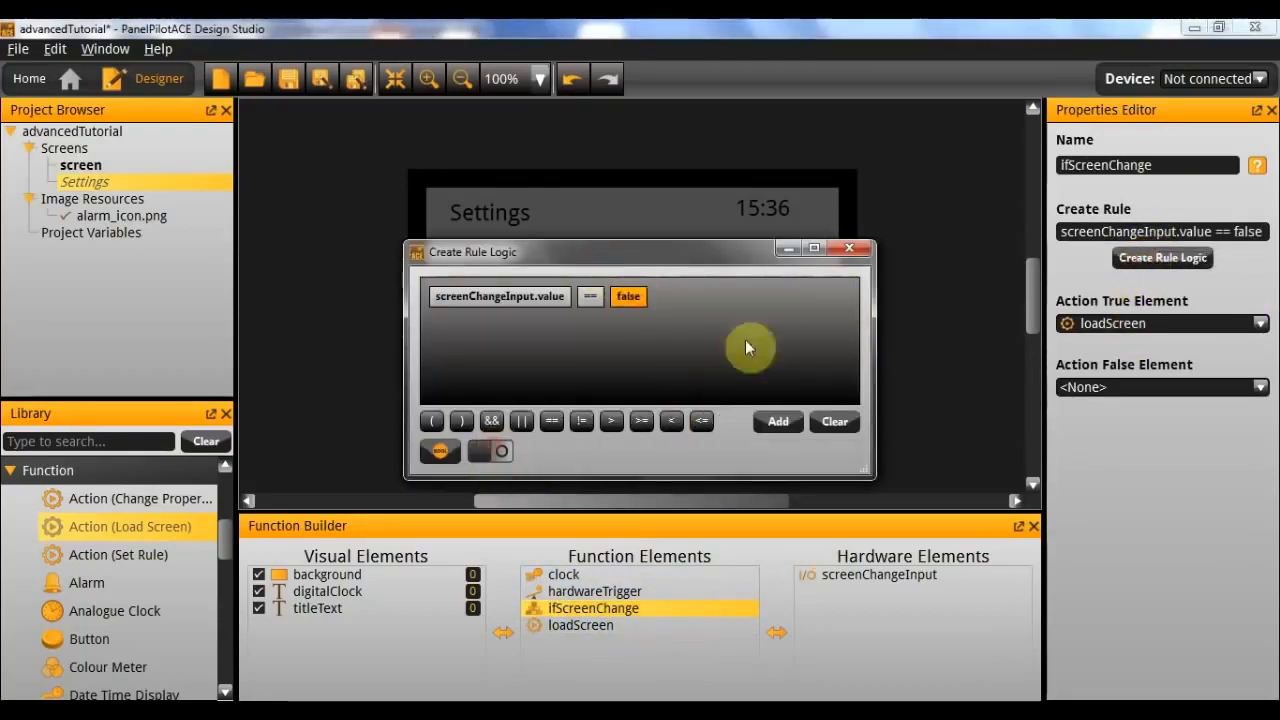
pyautogui.click(849, 249)
pyautogui.click(906, 270)
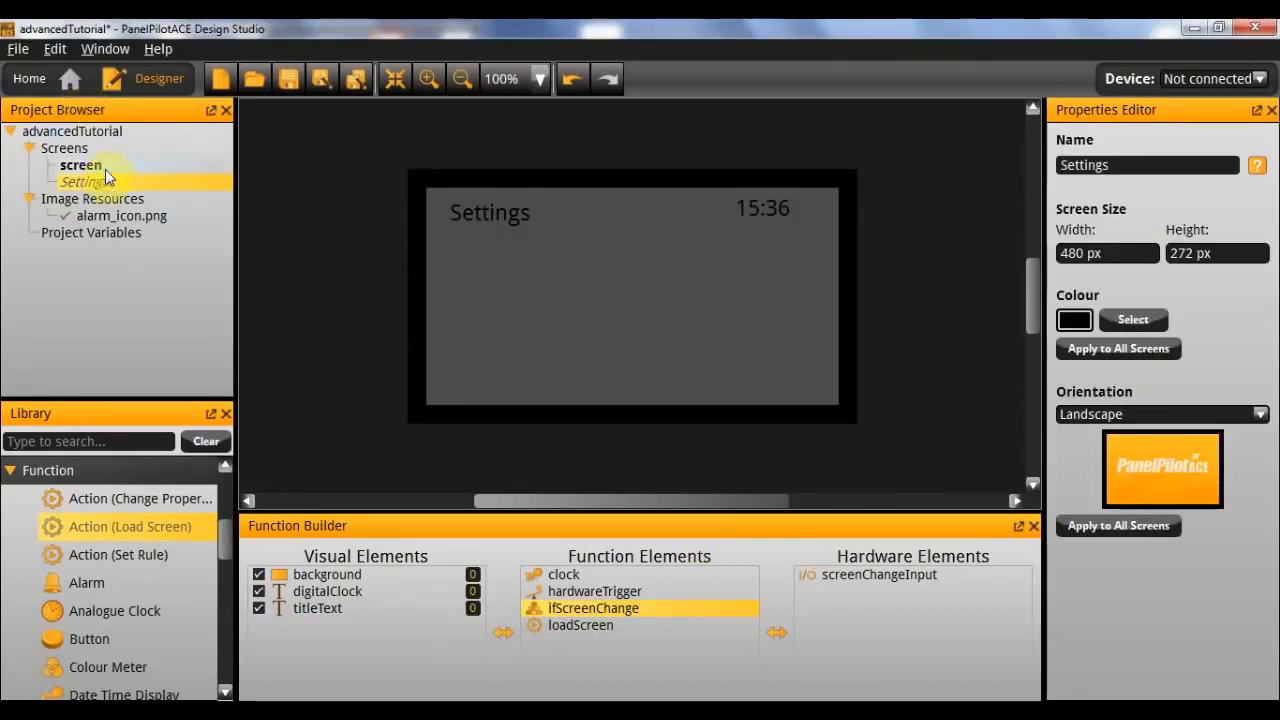
# Check the properties of hardwareTrigger, ifScreenChange and screenChangeInput on the Settings screen.
pyautogui.click(590, 591)
pyautogui.click(590, 608)
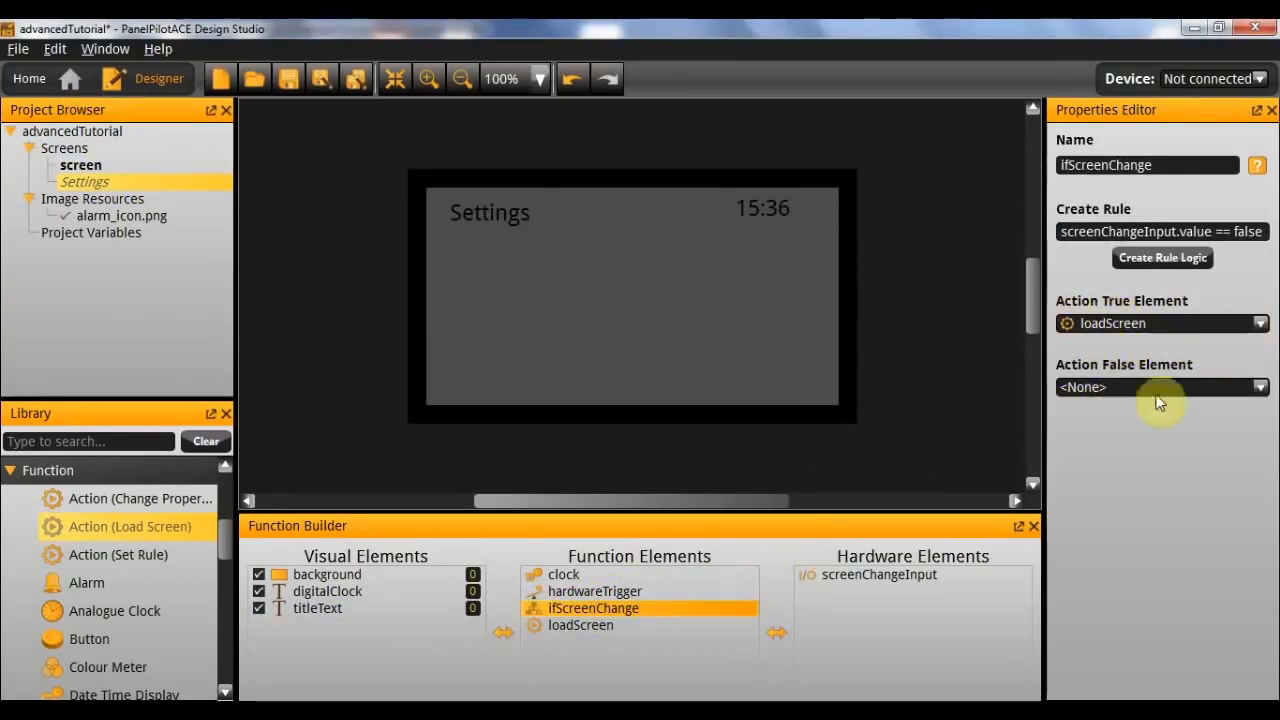
pyautogui.click(1258, 325)
pyautogui.click(1120, 350)
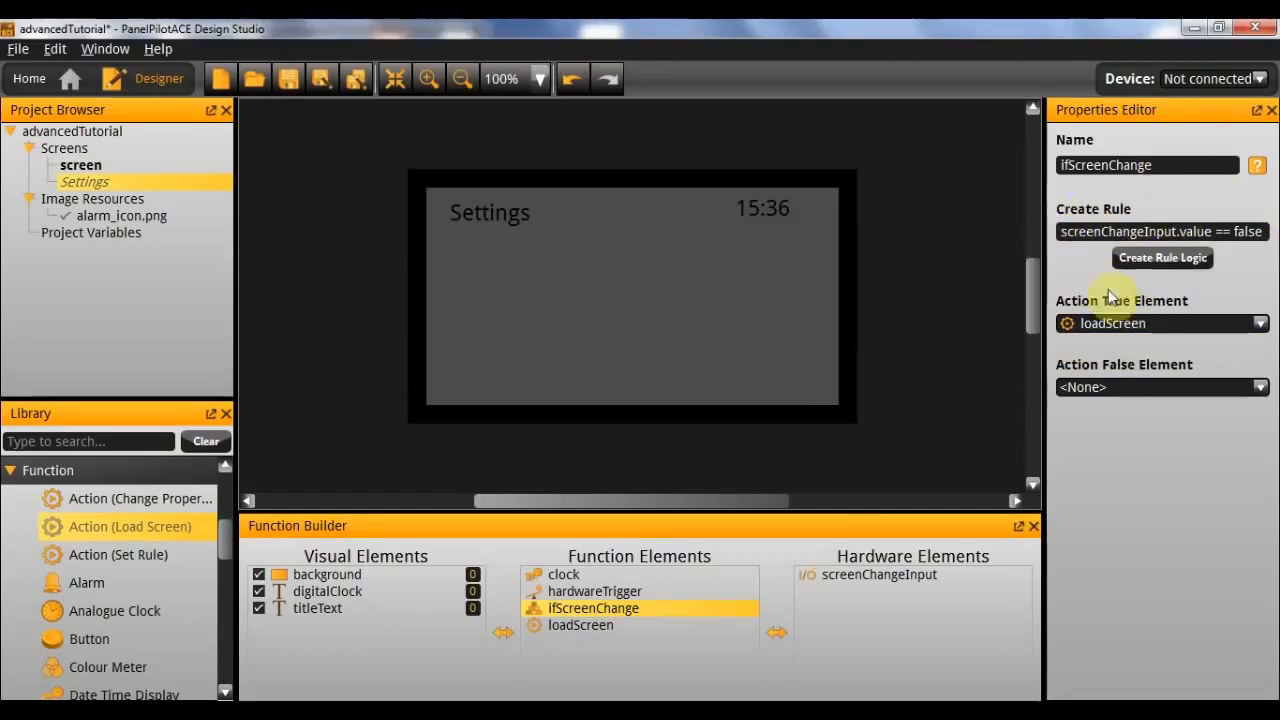
pyautogui.click(884, 576)
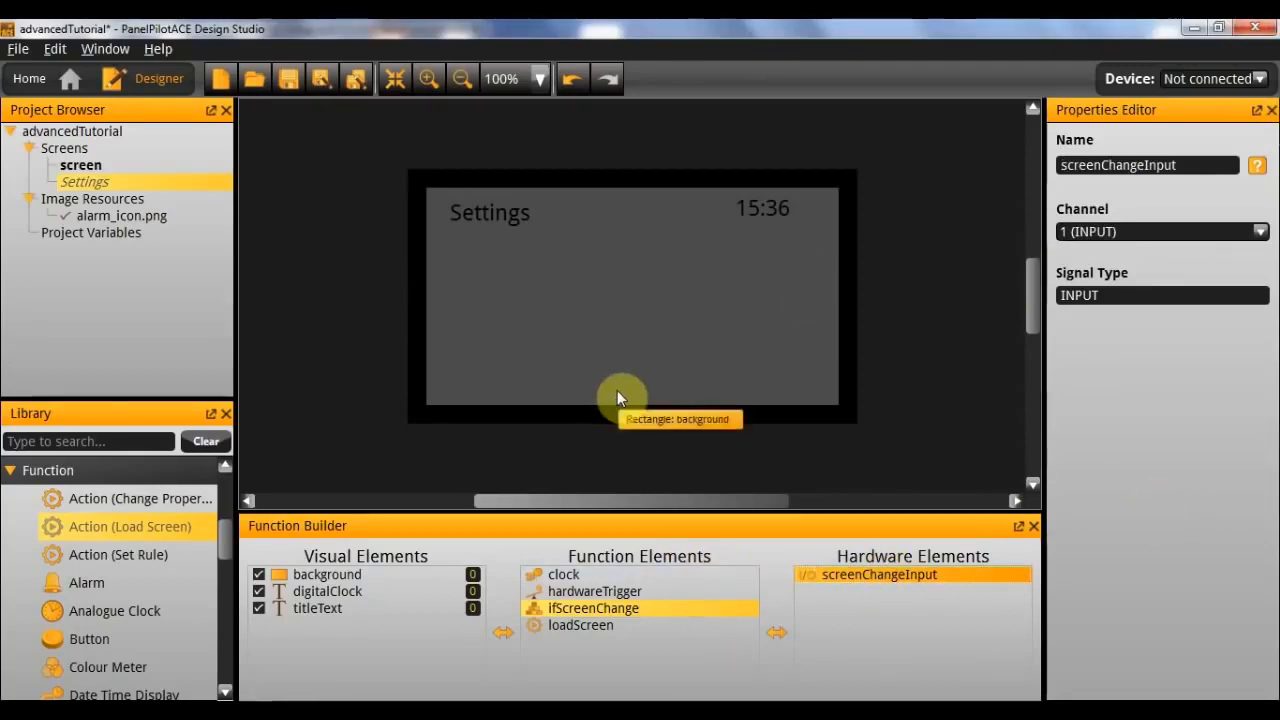
# Run the emulator again and repeatedly toggle digital channel 1 on and off to test switching between both screens.
pyautogui.press('F5')
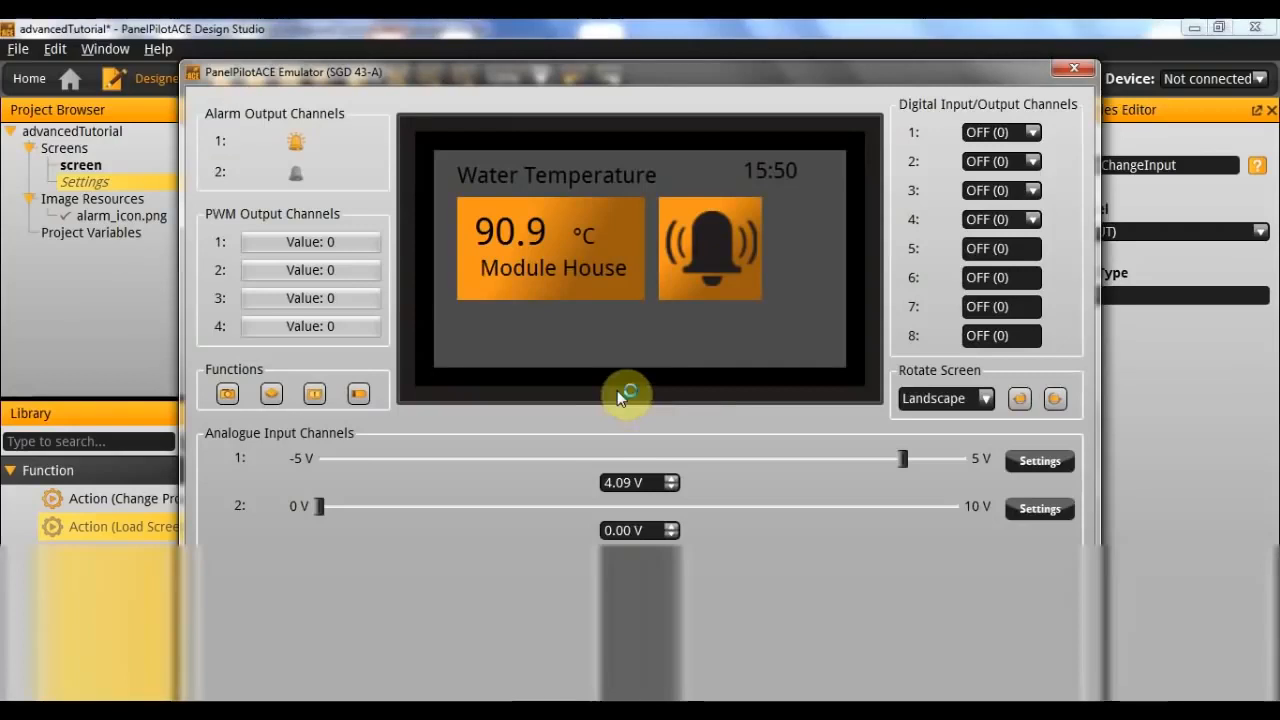
pyautogui.click(1003, 132)
pyautogui.click(1003, 162)
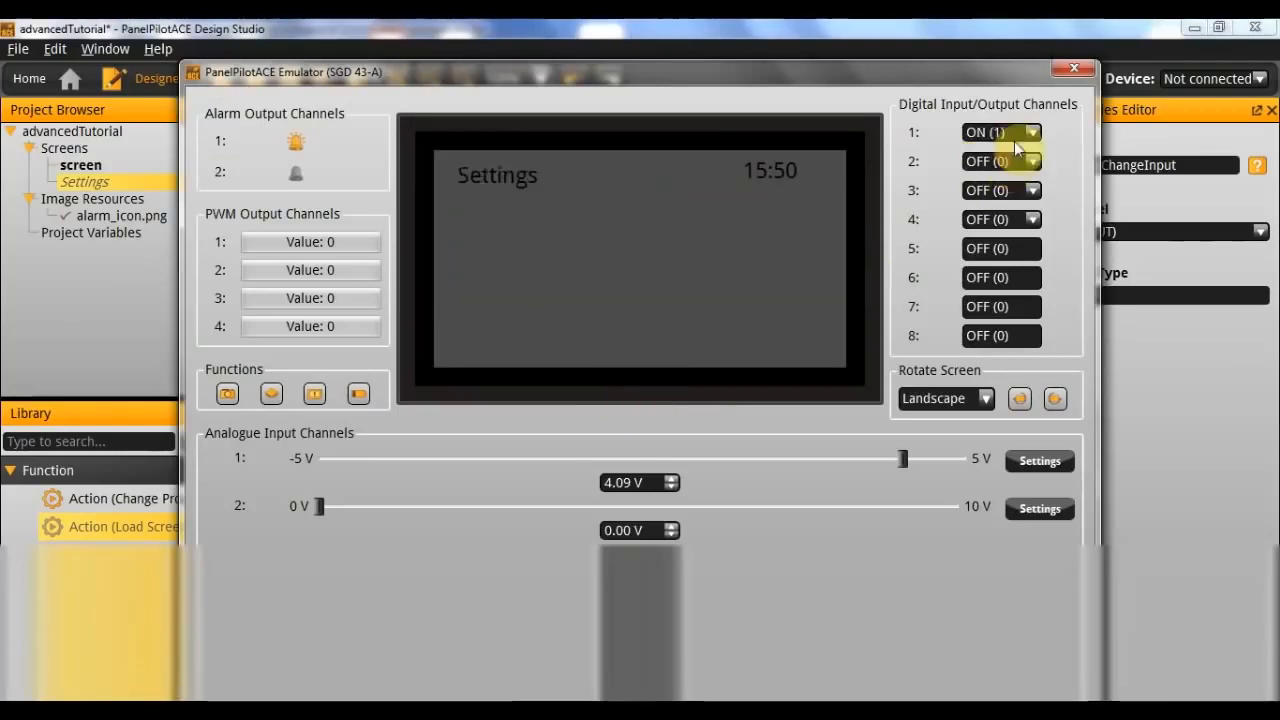
pyautogui.click(1014, 135)
pyautogui.click(1008, 148)
pyautogui.click(1012, 136)
pyautogui.click(1004, 162)
pyautogui.click(1020, 135)
pyautogui.click(1000, 161)
pyautogui.click(1018, 134)
pyautogui.click(1006, 149)
pyautogui.click(1008, 136)
pyautogui.click(998, 162)
pyautogui.click(1015, 135)
pyautogui.click(1005, 149)
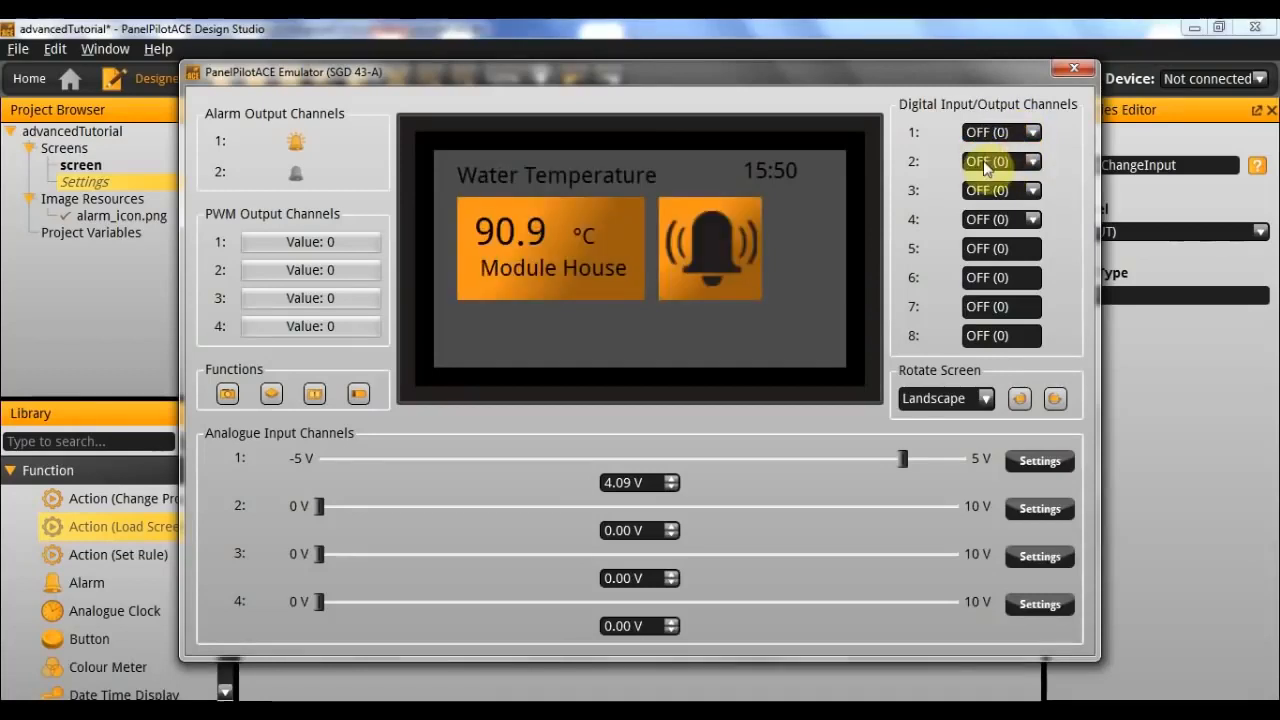